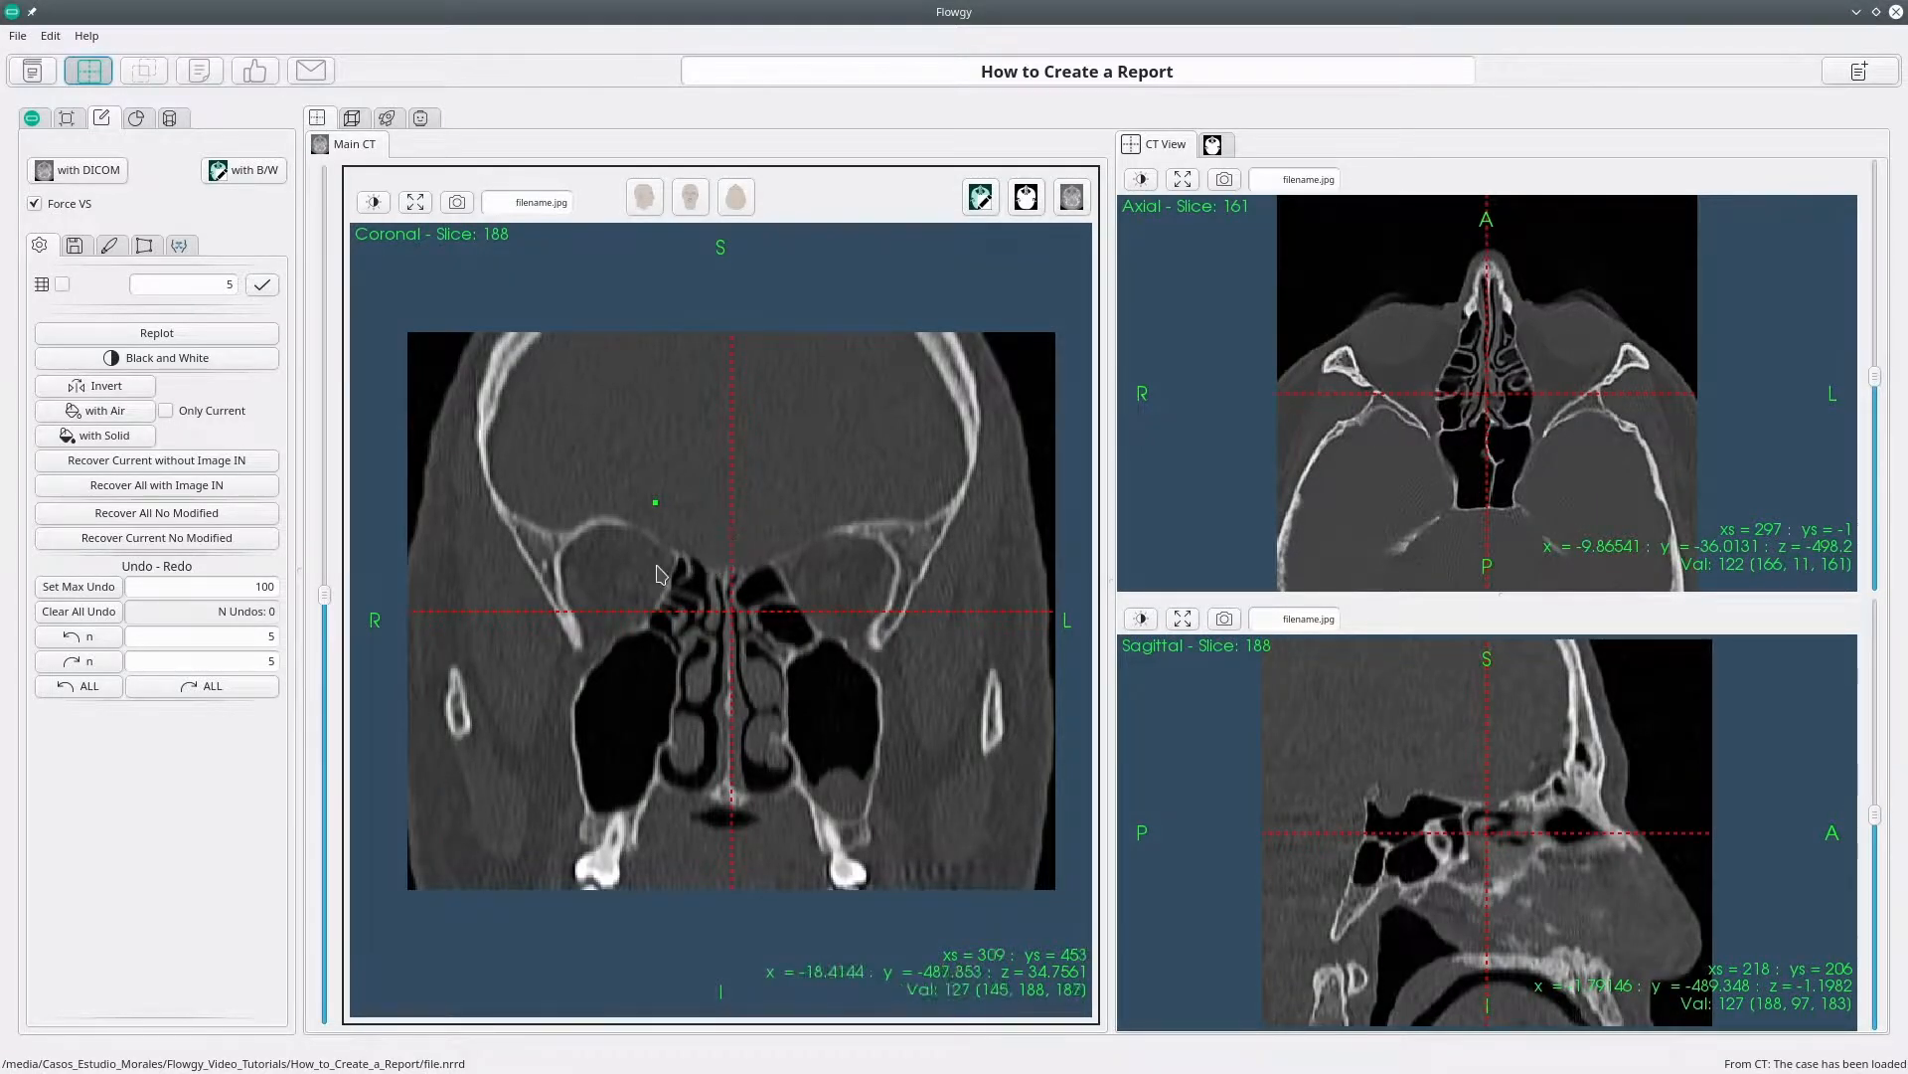
Step: Browse the coronal CT to slice 202 and open the black-and-white 3D virtual surgery workspace at coronal slide 260
drag(325, 593, 338, 537)
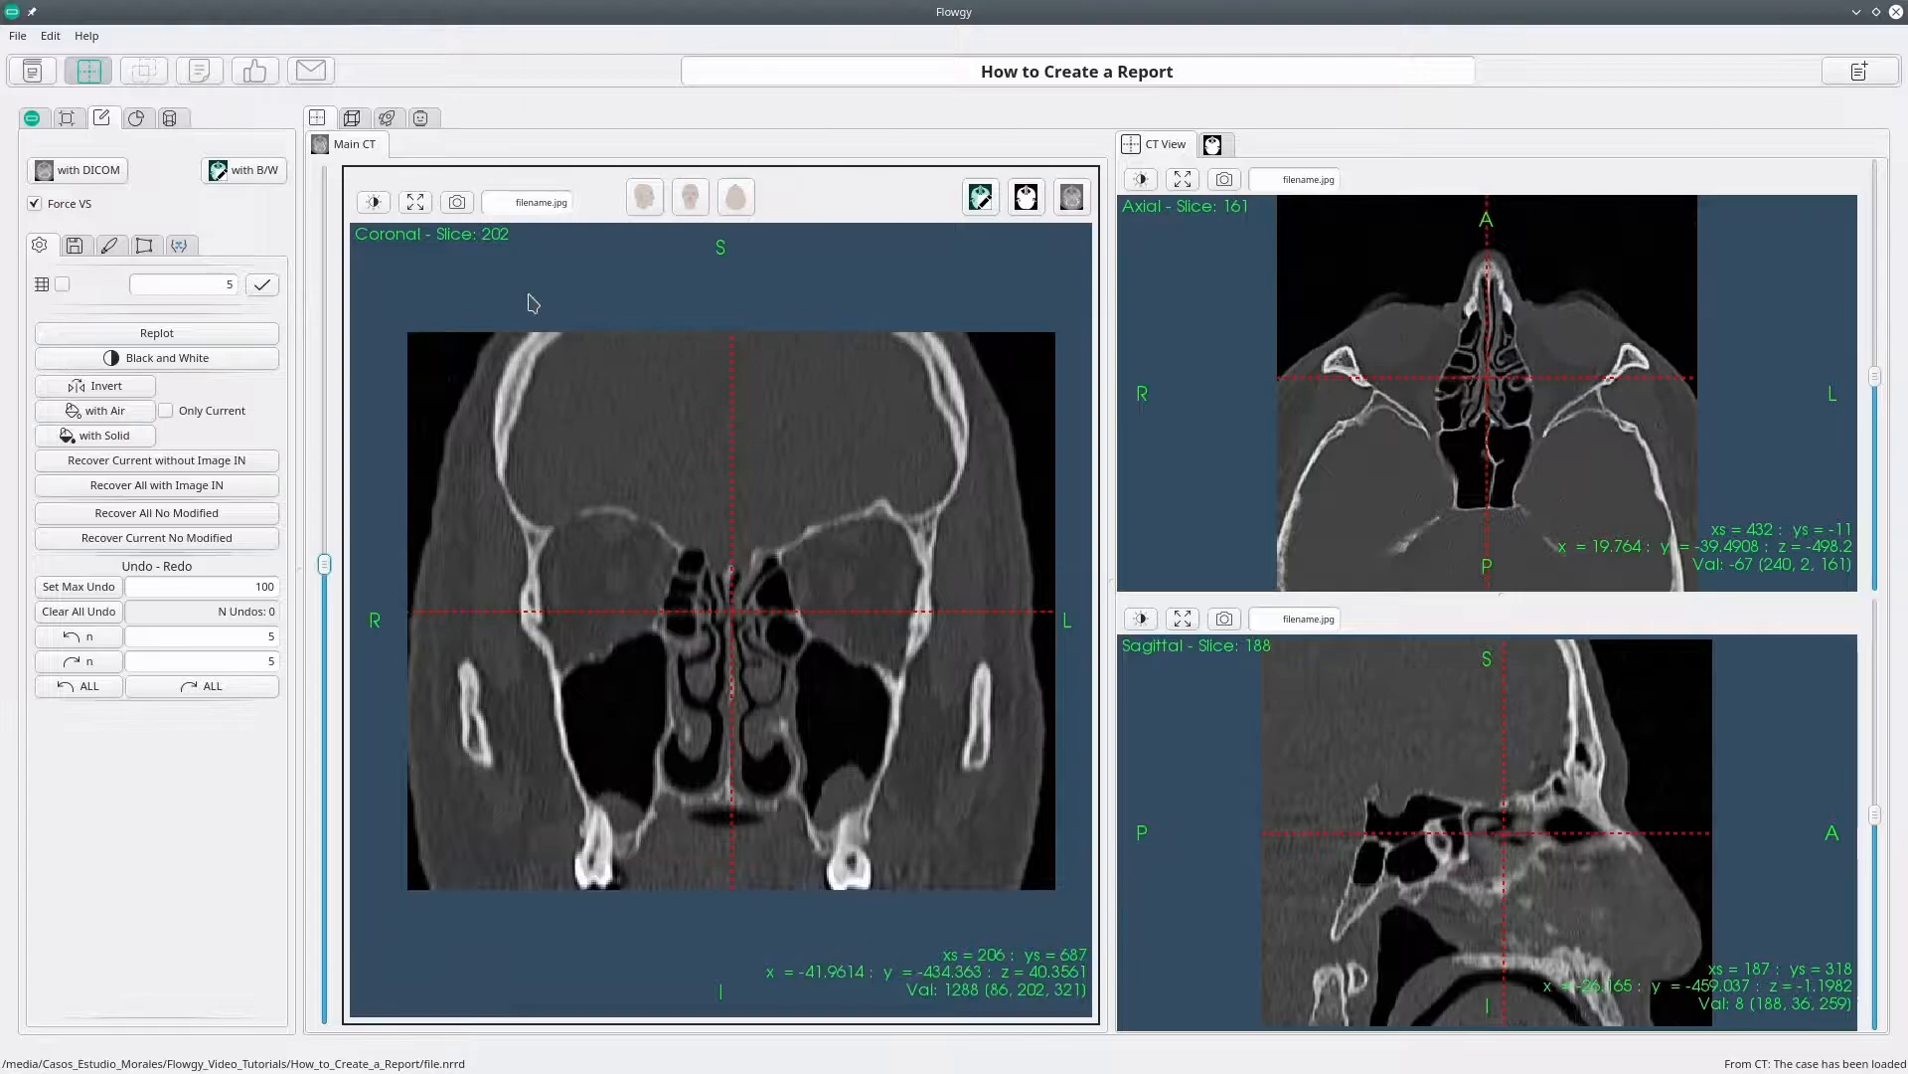
click(354, 120)
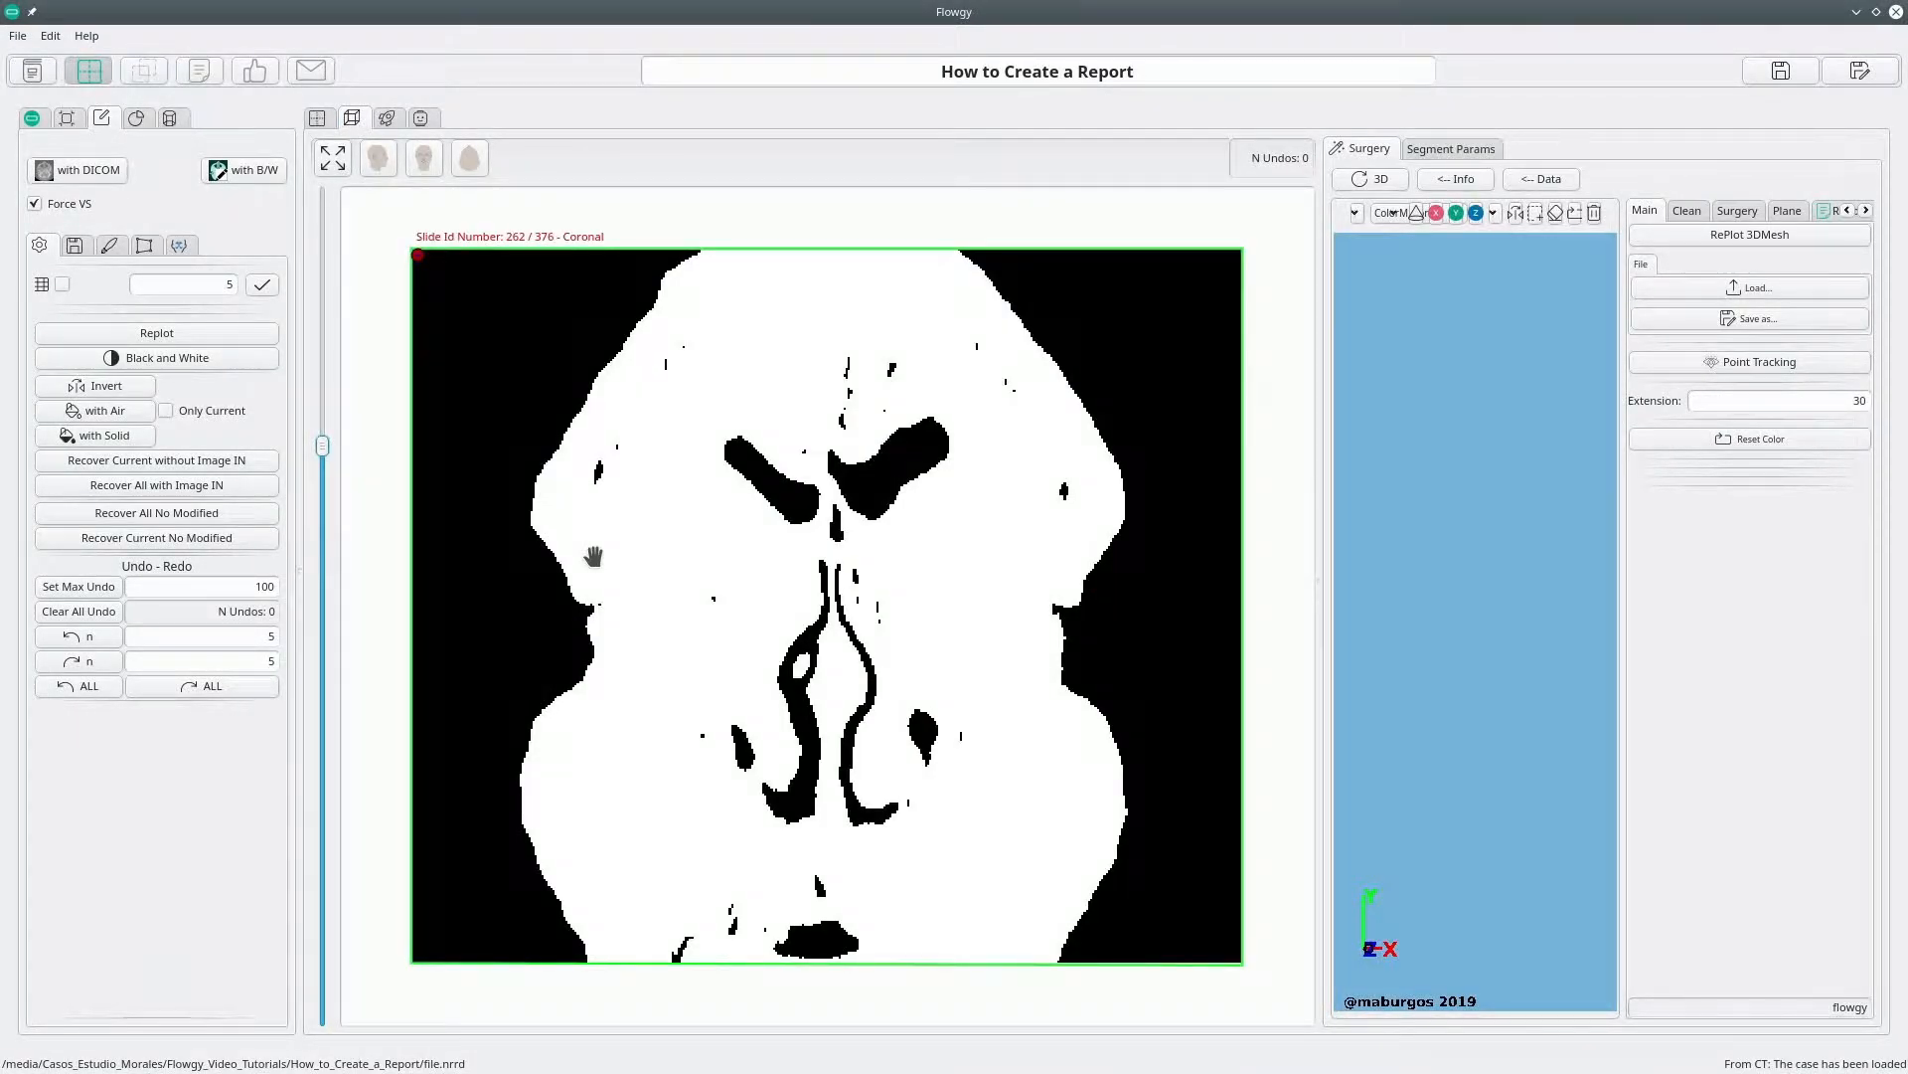
mouse_move(322, 447)
mouse_down()
mouse_move(317, 614)
mouse_move(352, 447)
mouse_up()
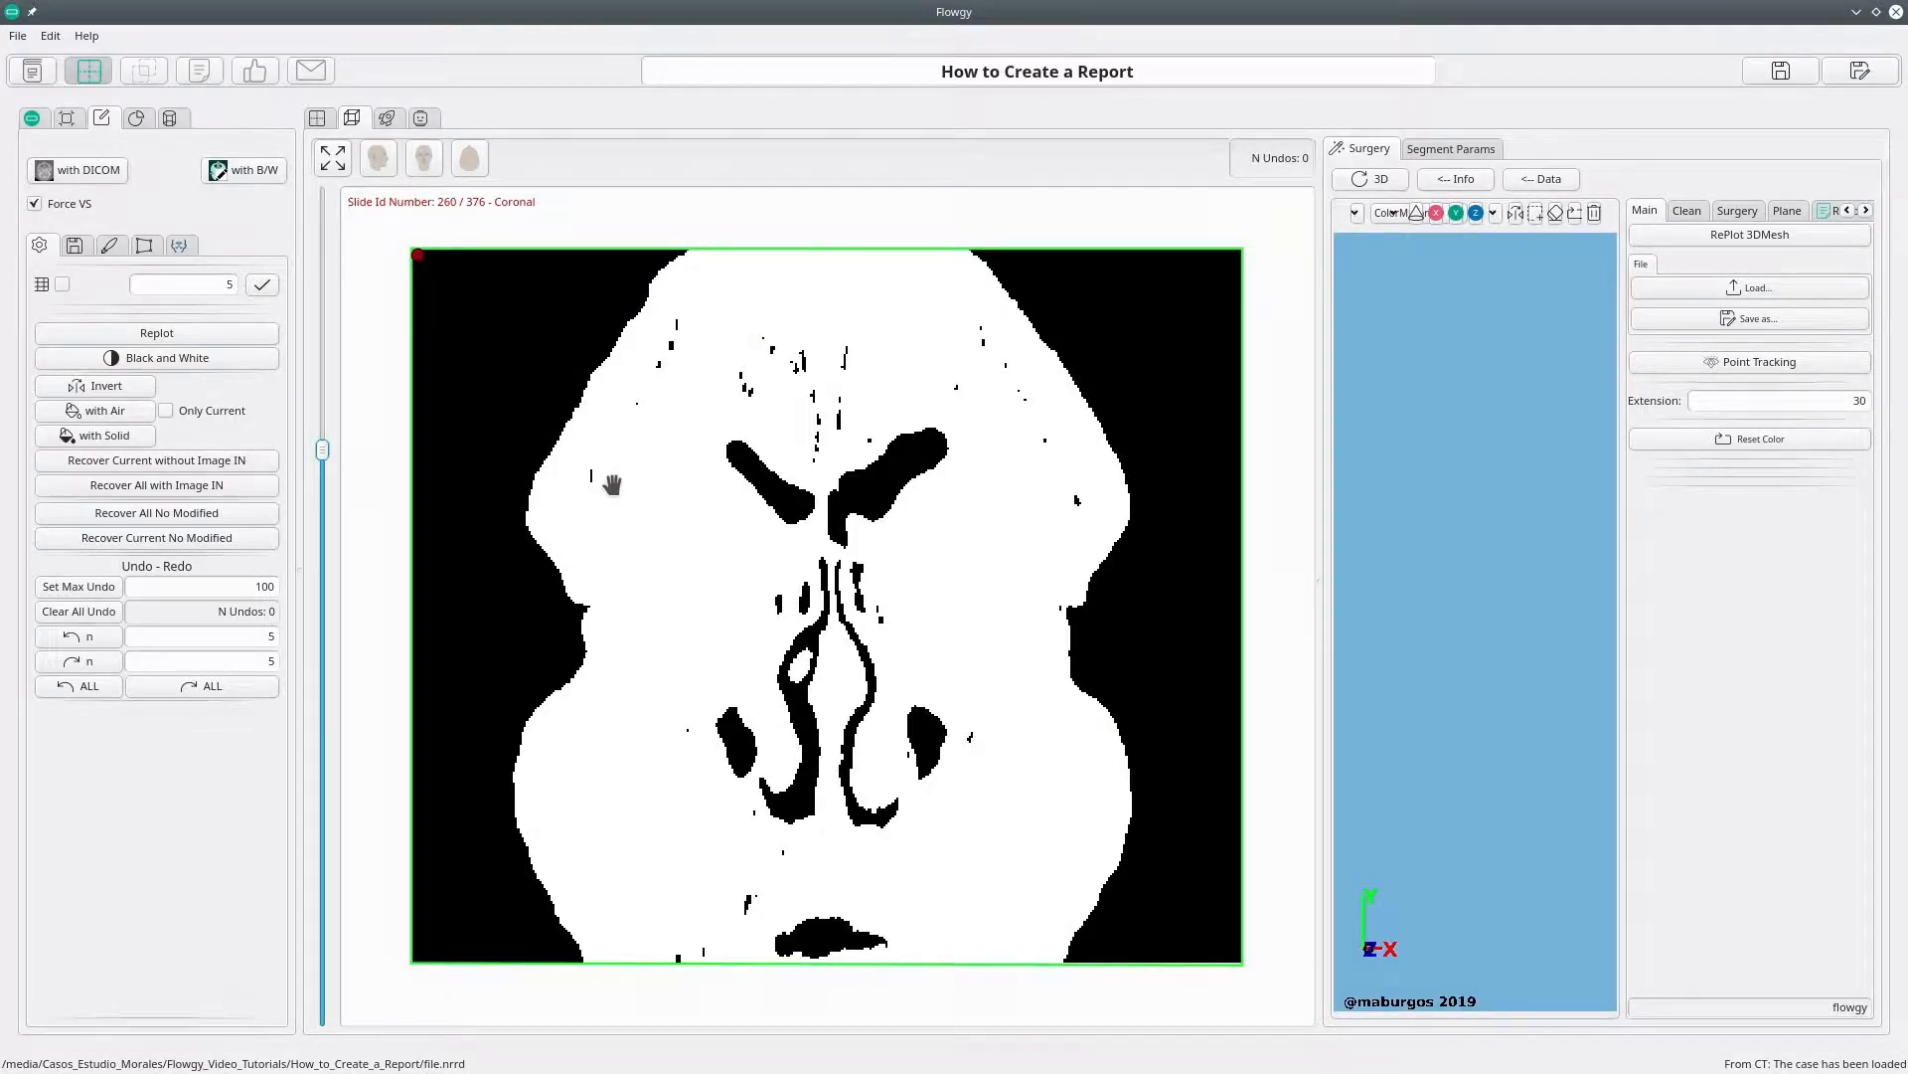
Step: Limit the volume to the nasal region: sagittal 114 to 245, coronal minimum 227 with maximum 376, and axial 10 to 169
click(66, 120)
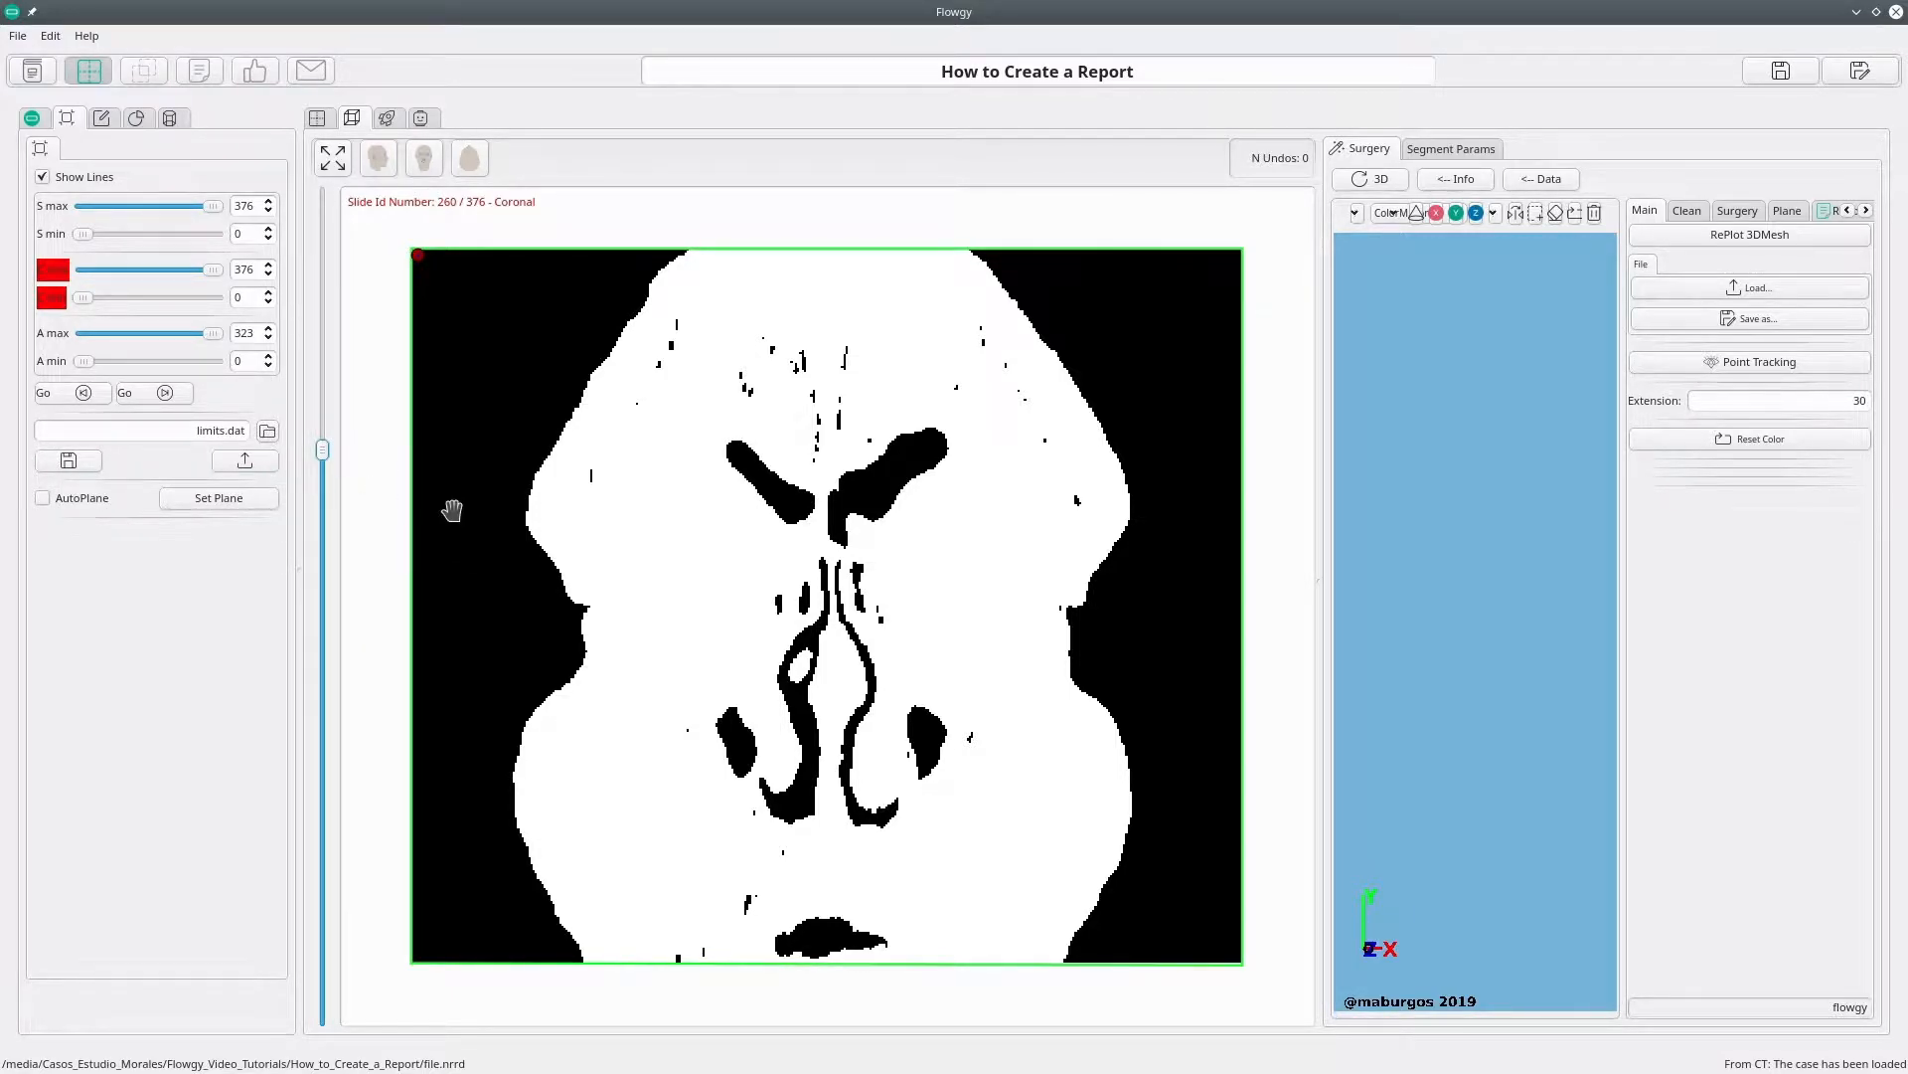
drag(320, 447, 343, 485)
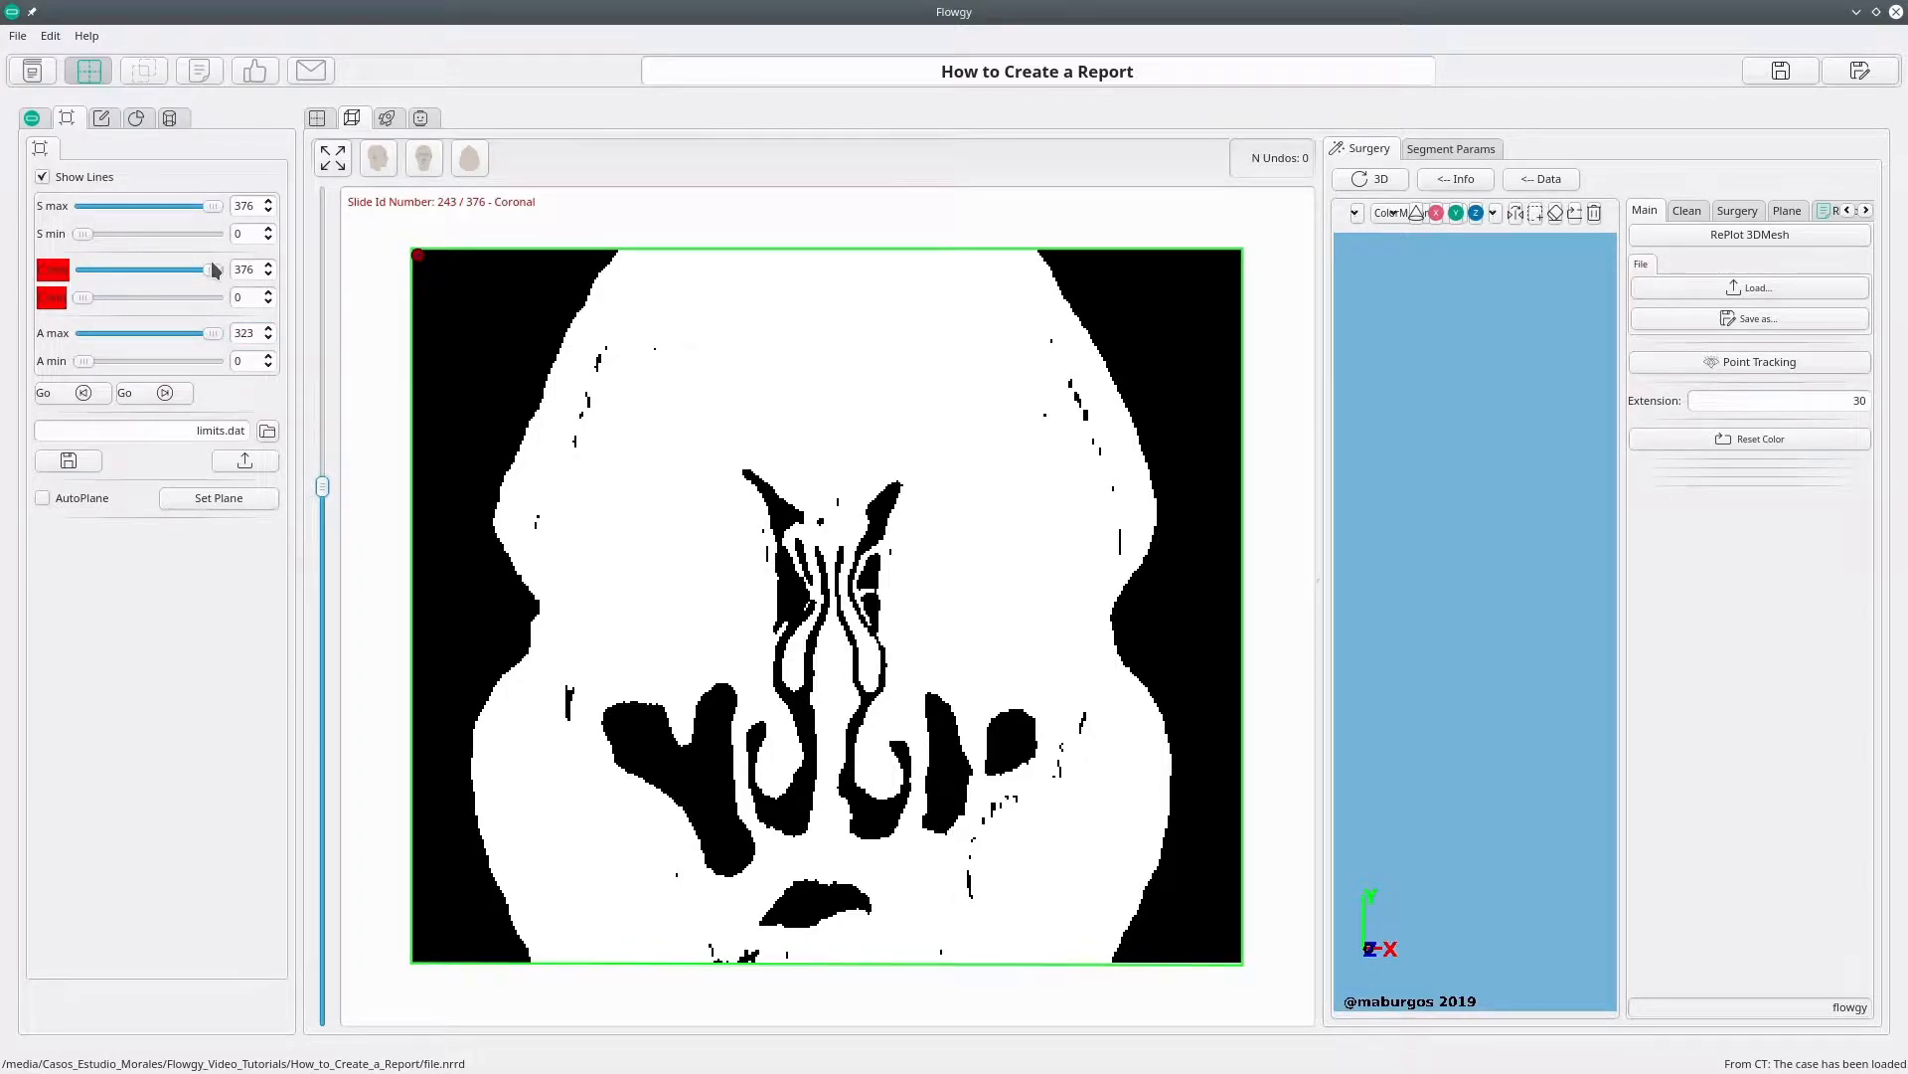
drag(214, 205, 145, 258)
drag(215, 331, 96, 360)
drag(207, 272, 215, 278)
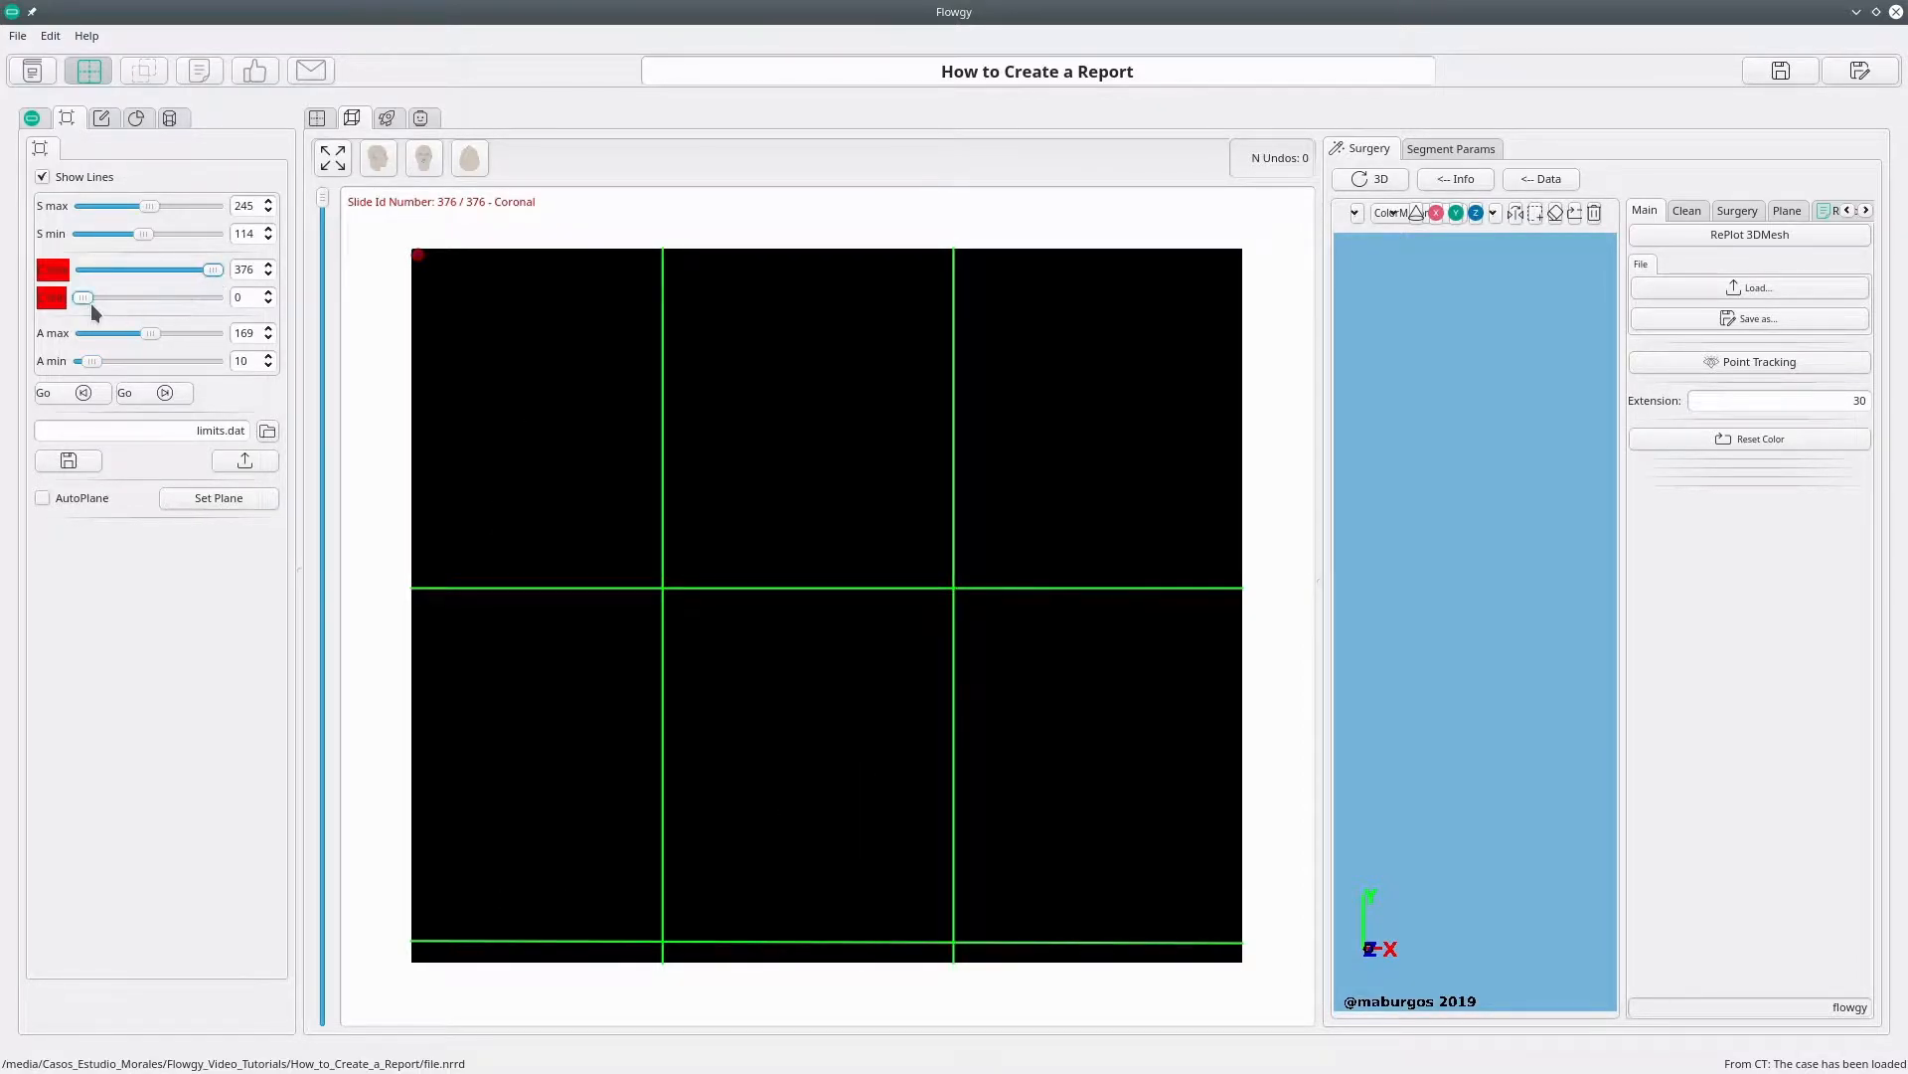
drag(90, 301, 170, 308)
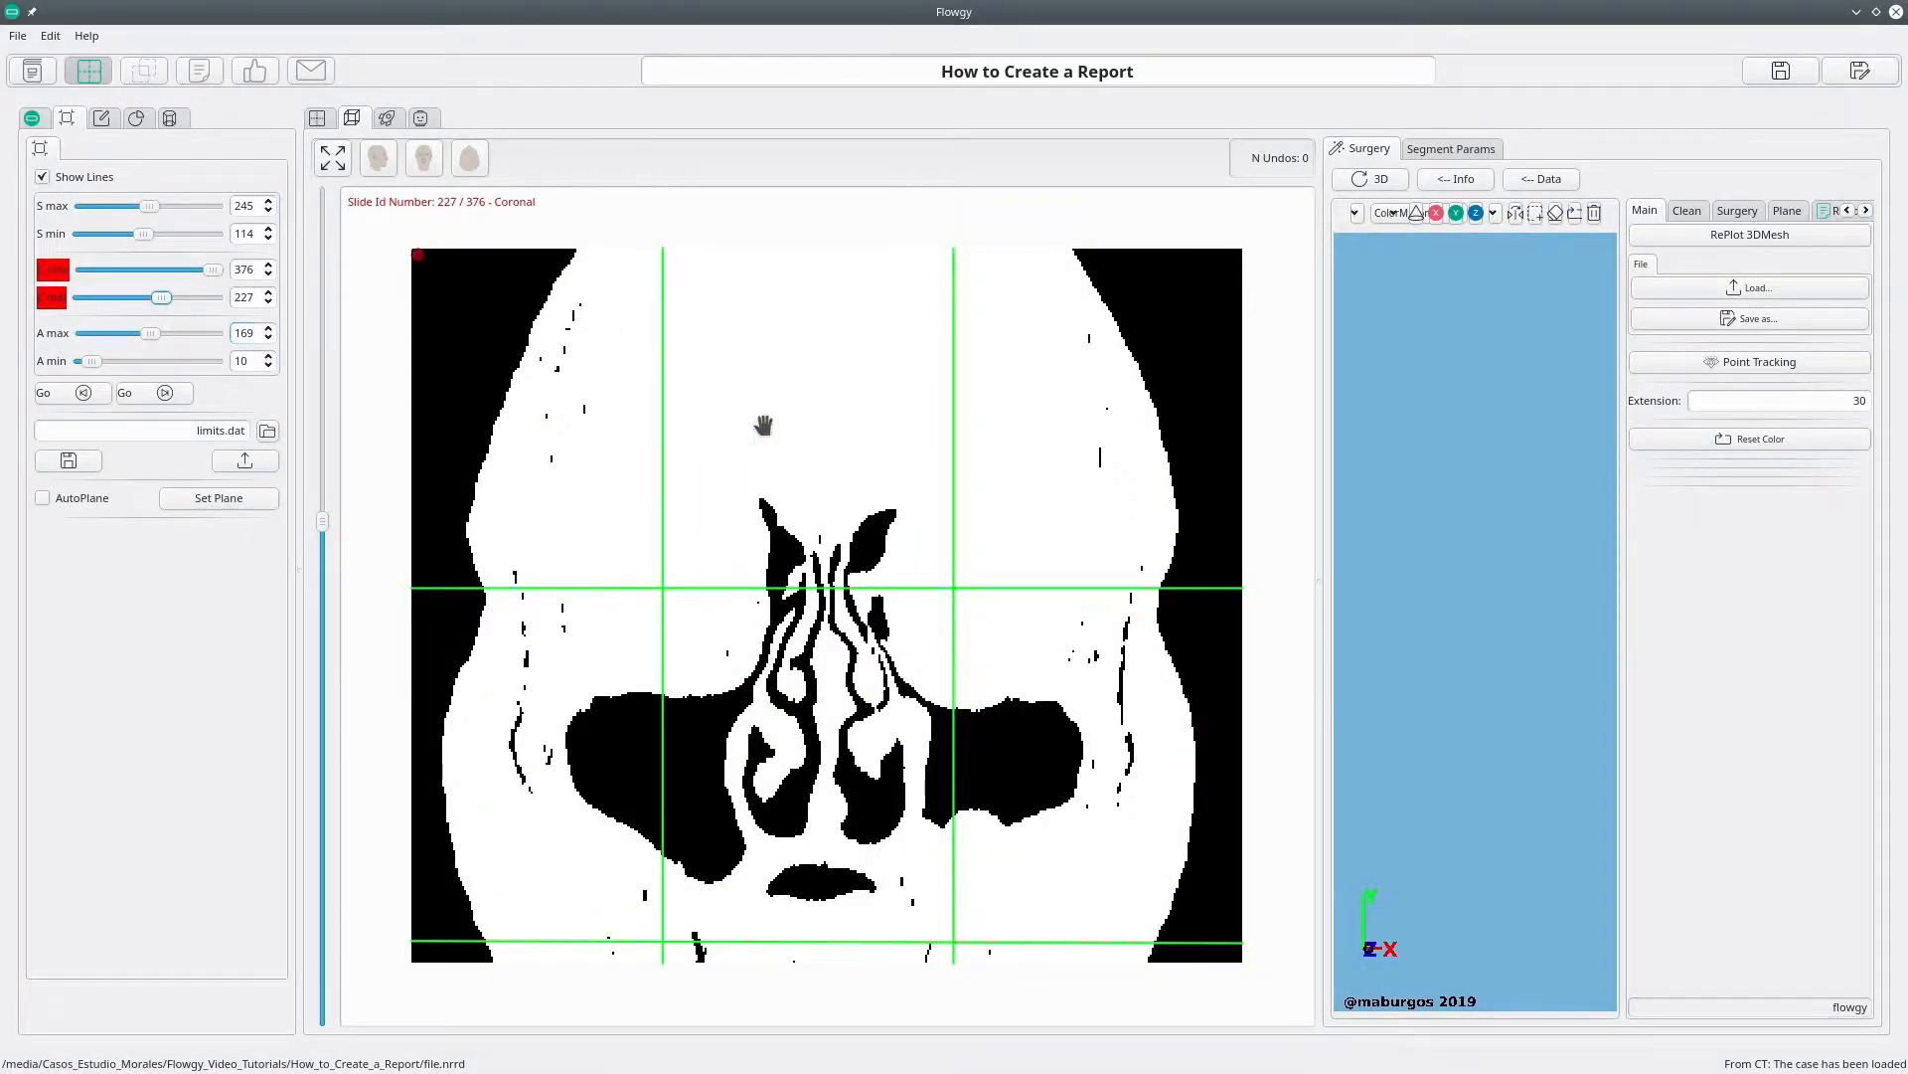
Step: Enlarge the 3D view, generate the 3D surgery model from the limited region, and set its colour mode to PerVert
drag(318, 522, 342, 488)
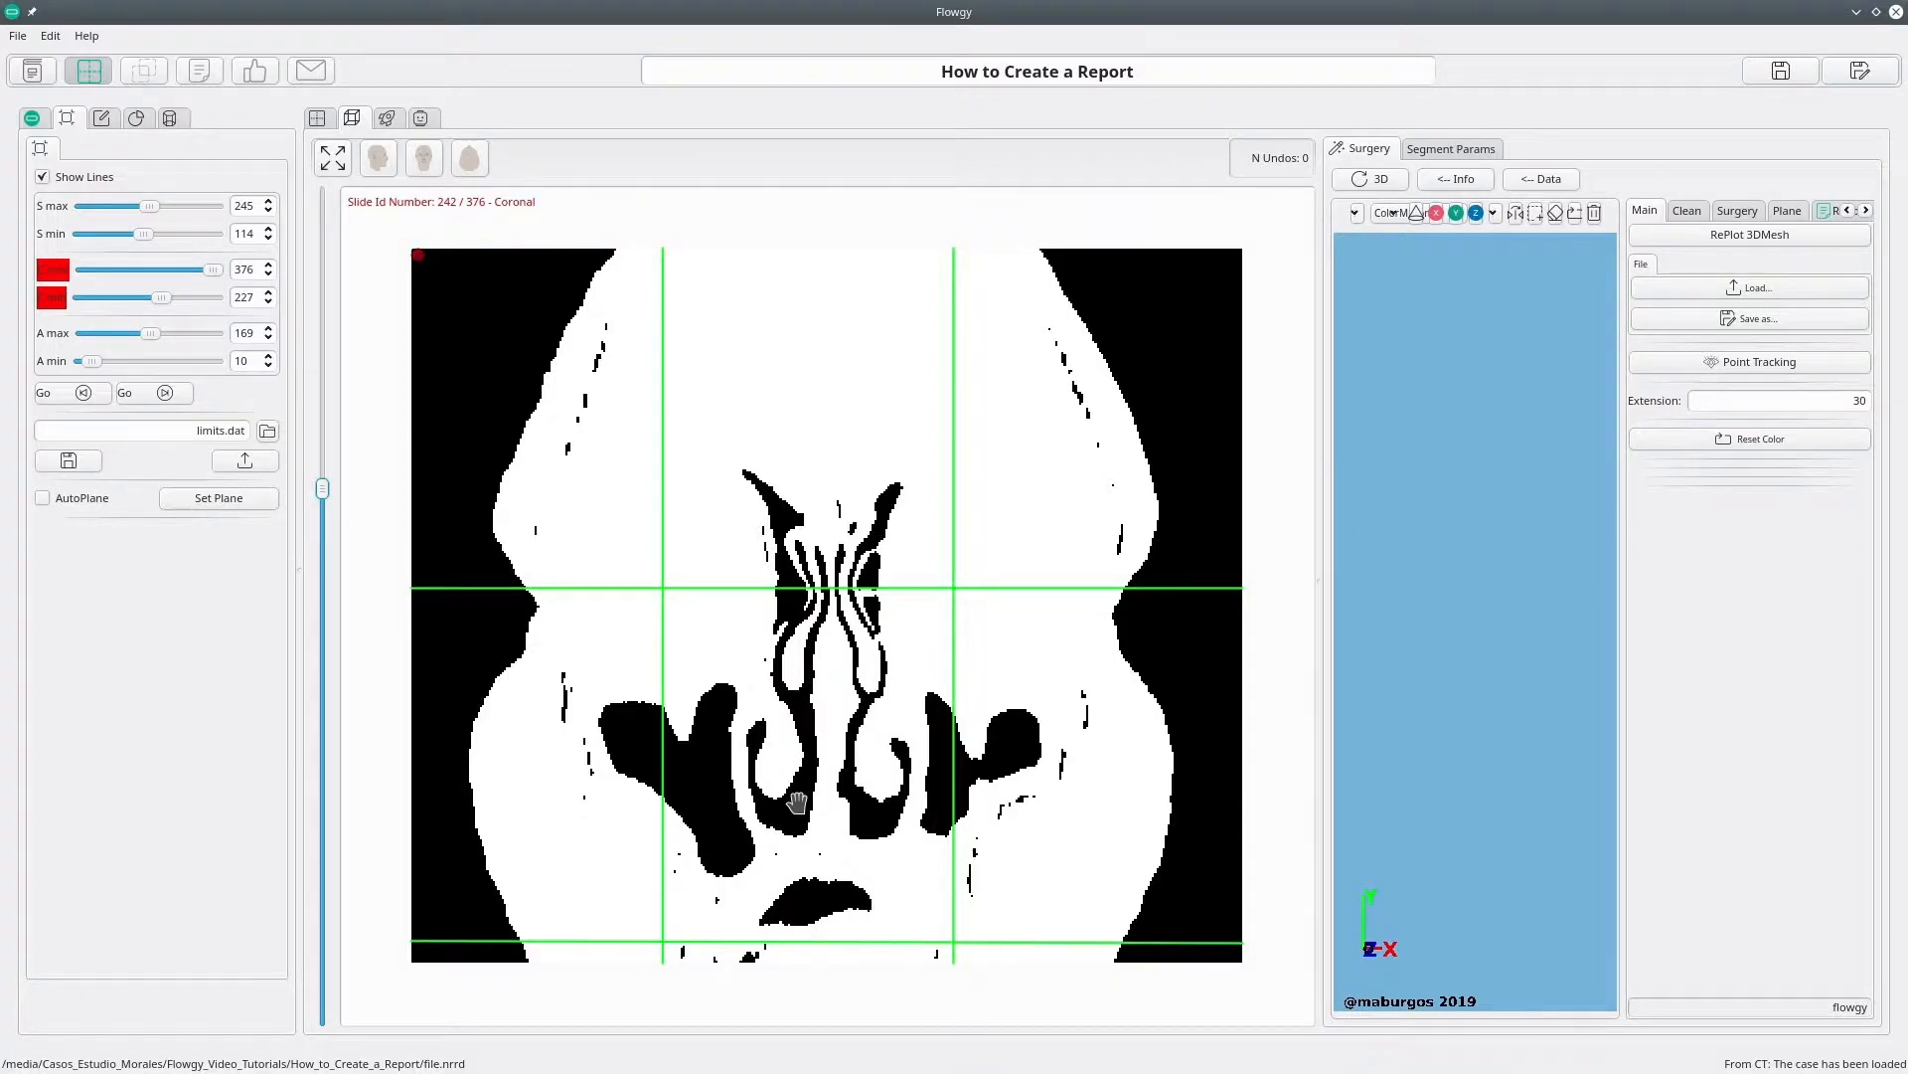
drag(1319, 372, 907, 438)
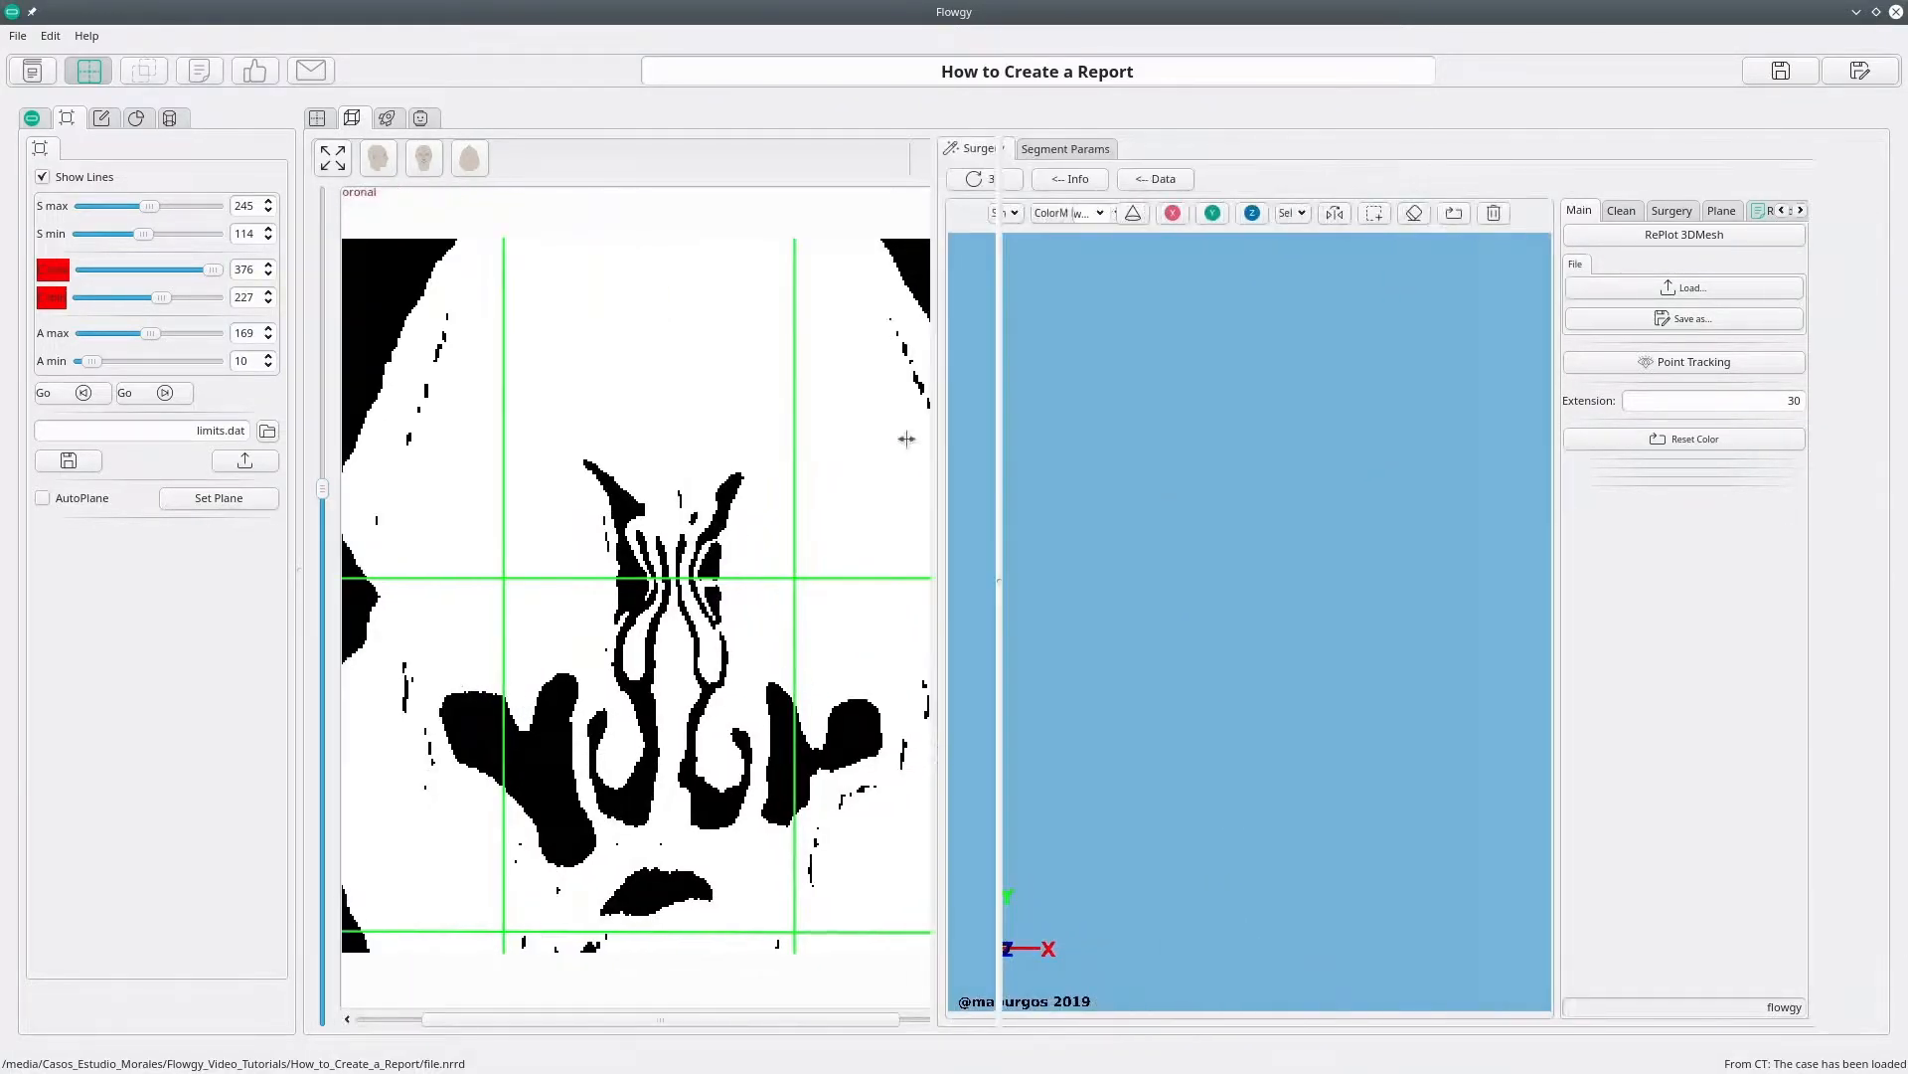
click(960, 179)
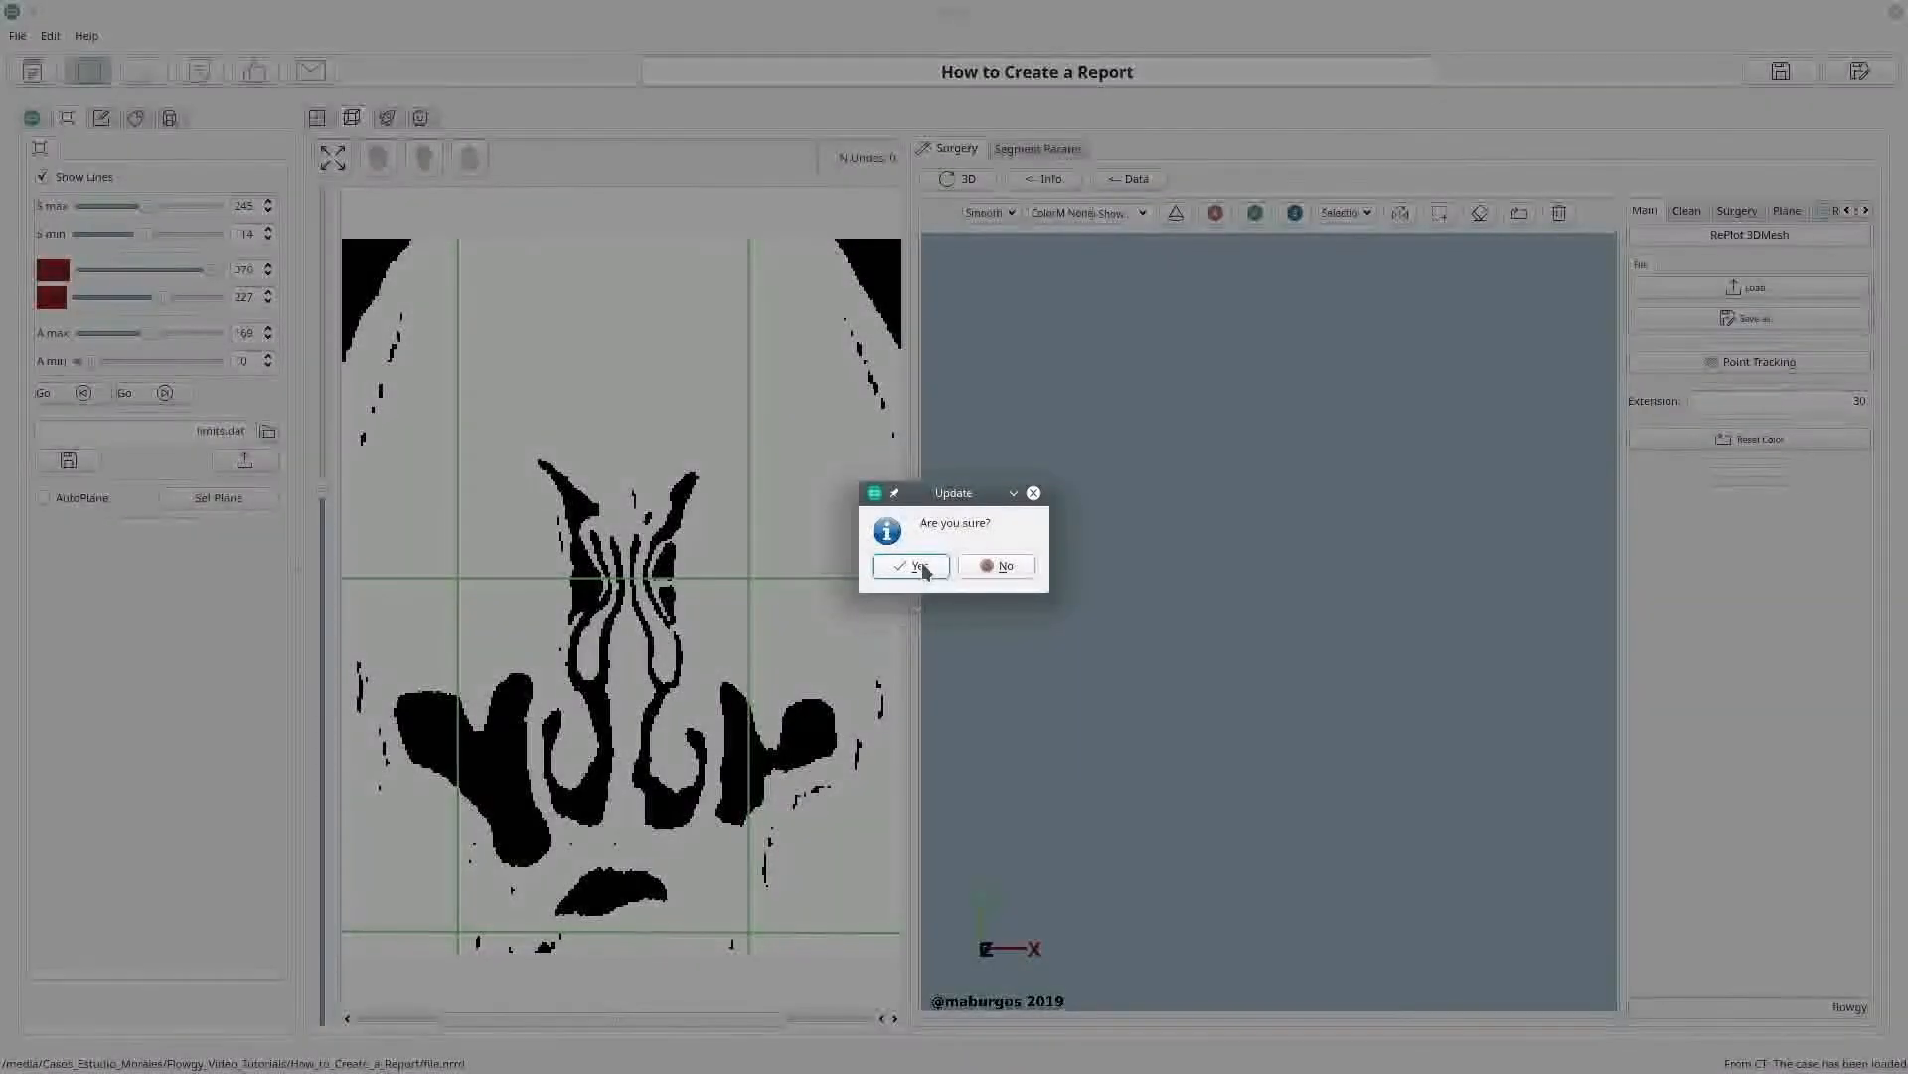
click(915, 566)
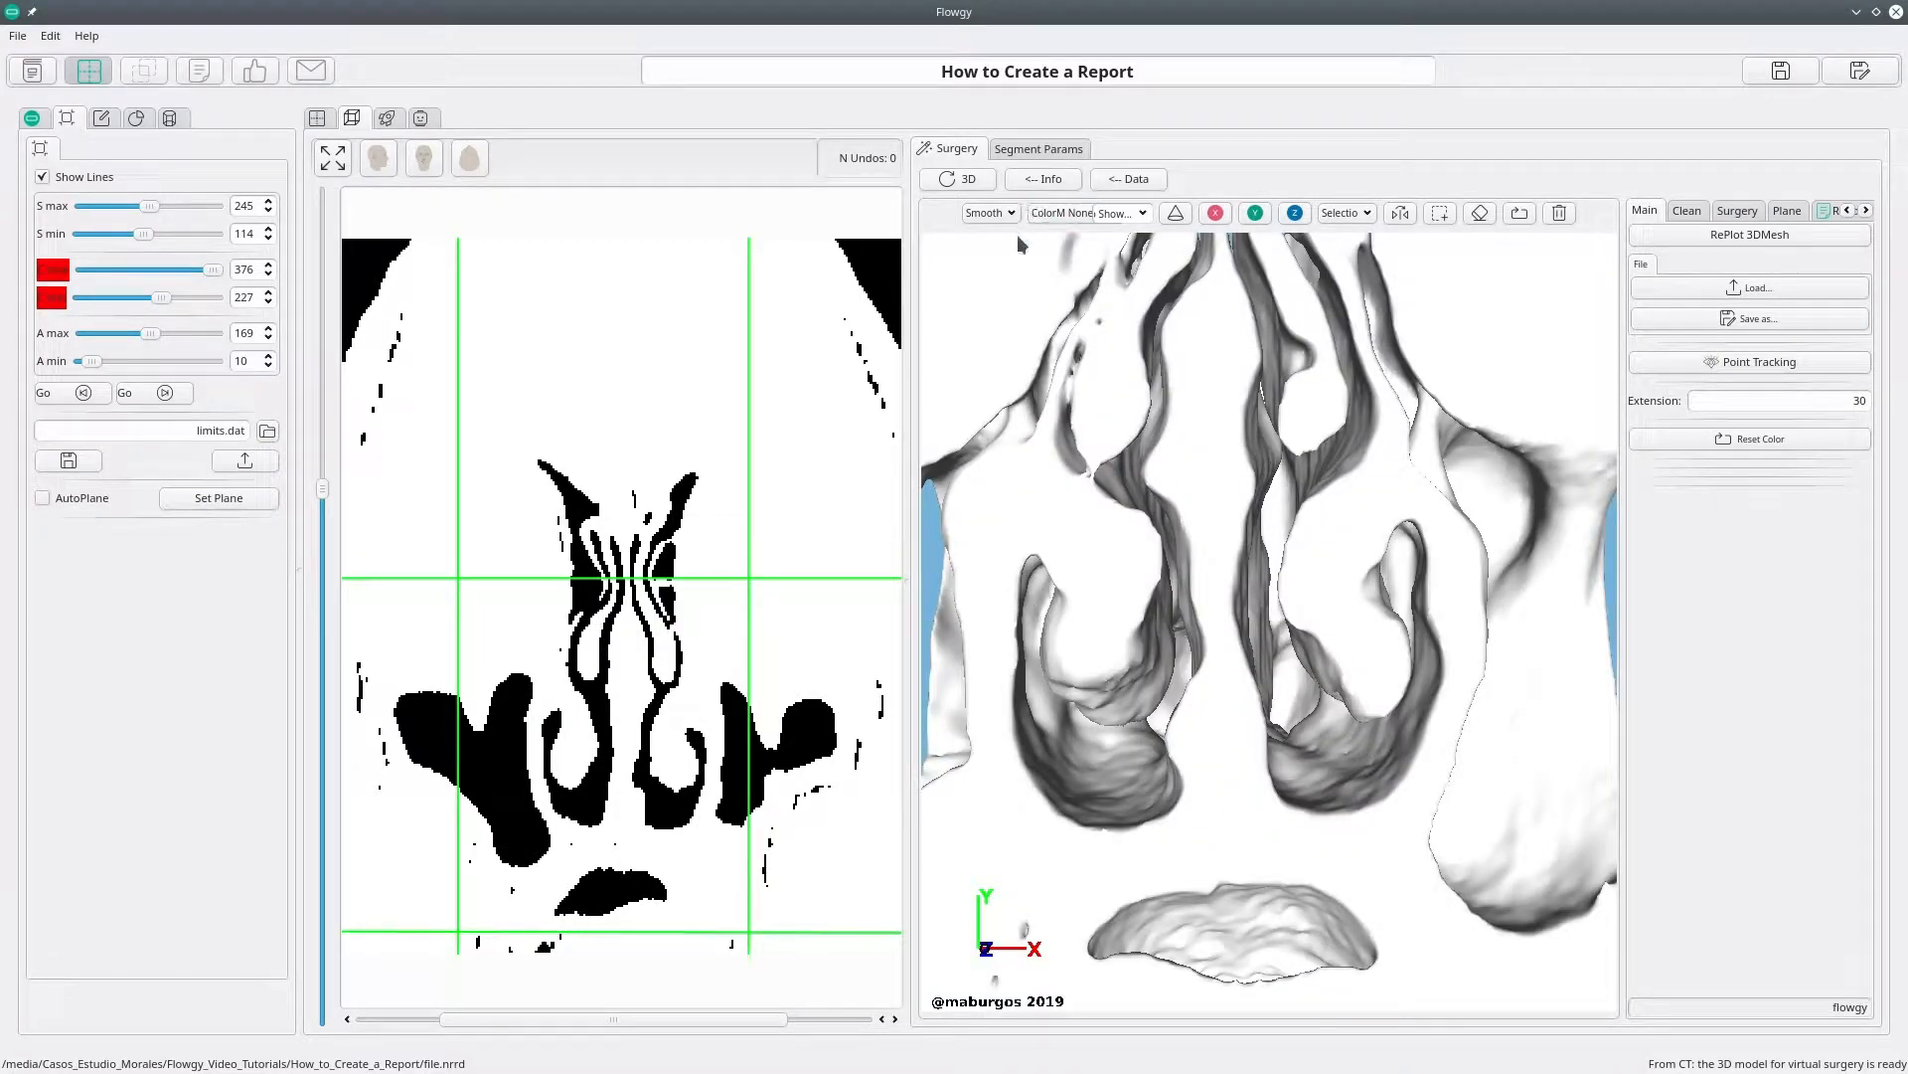
click(1062, 214)
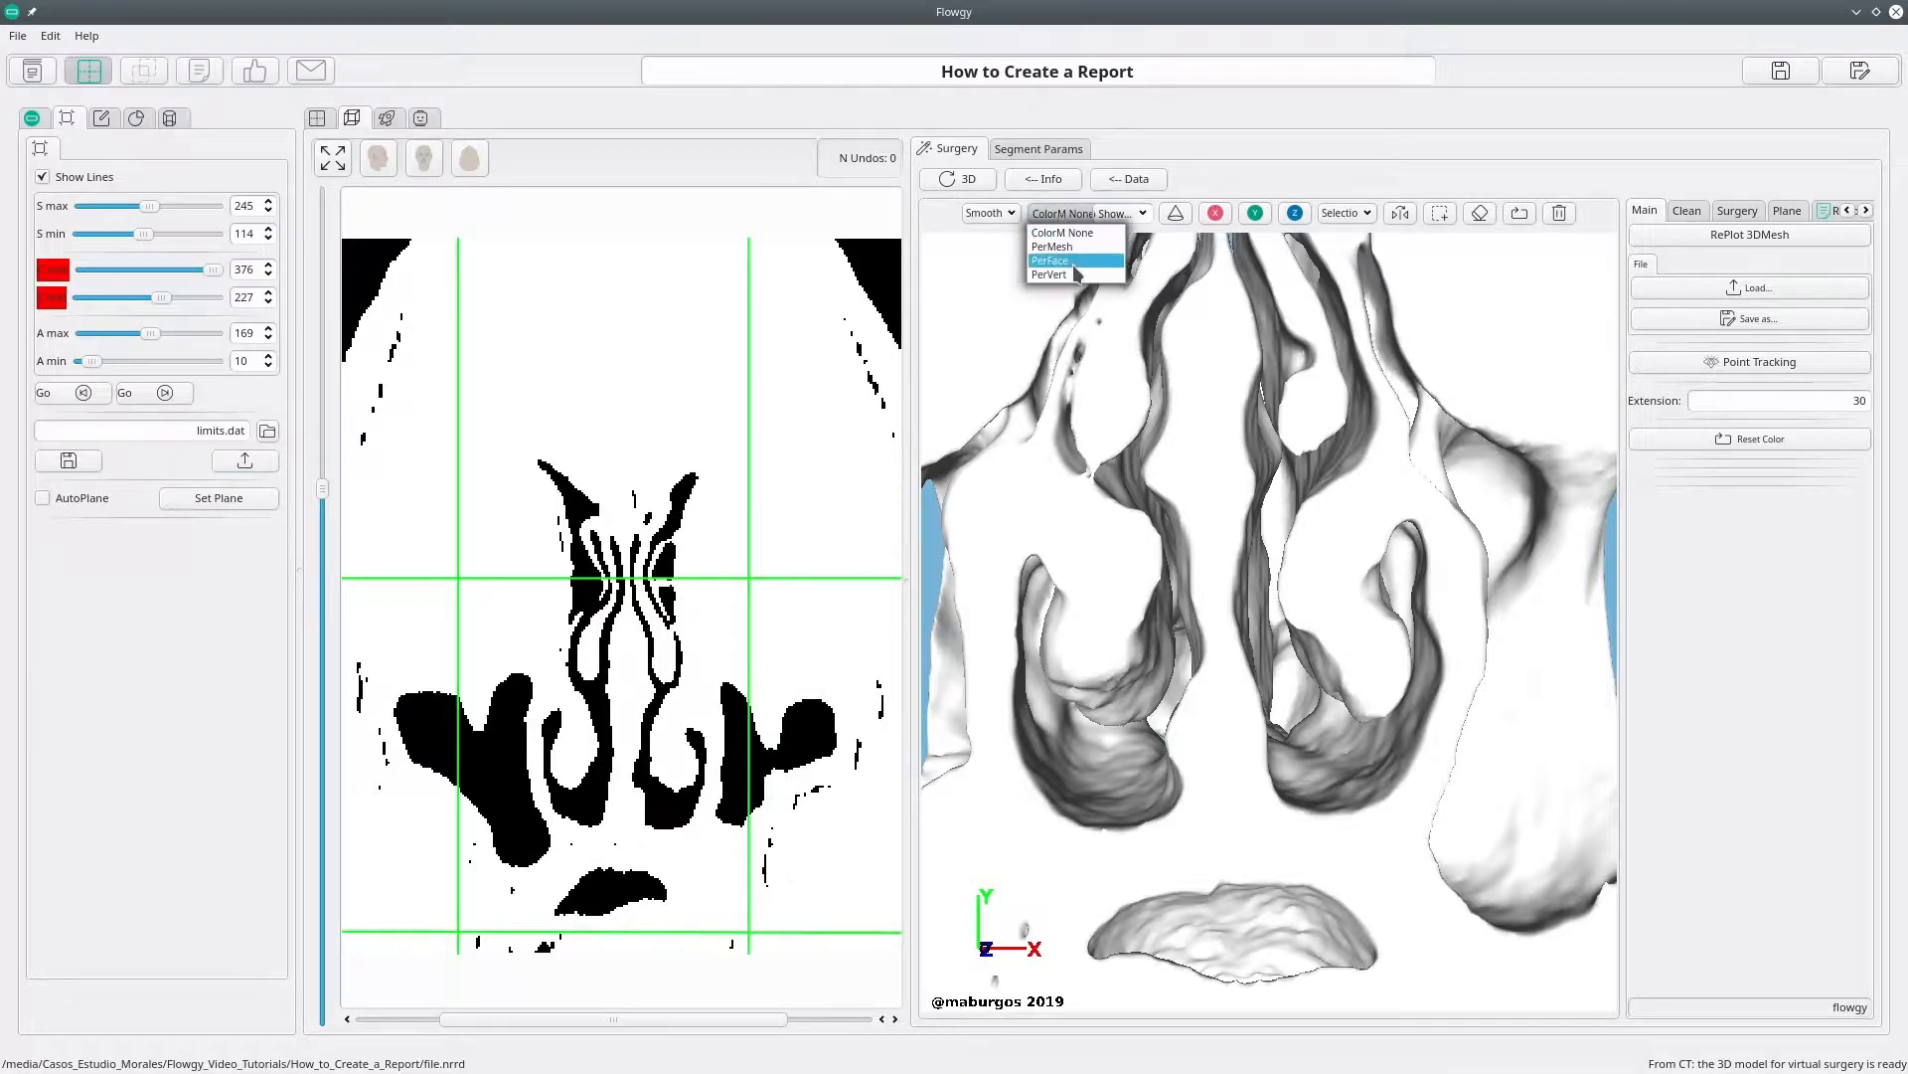
click(1054, 274)
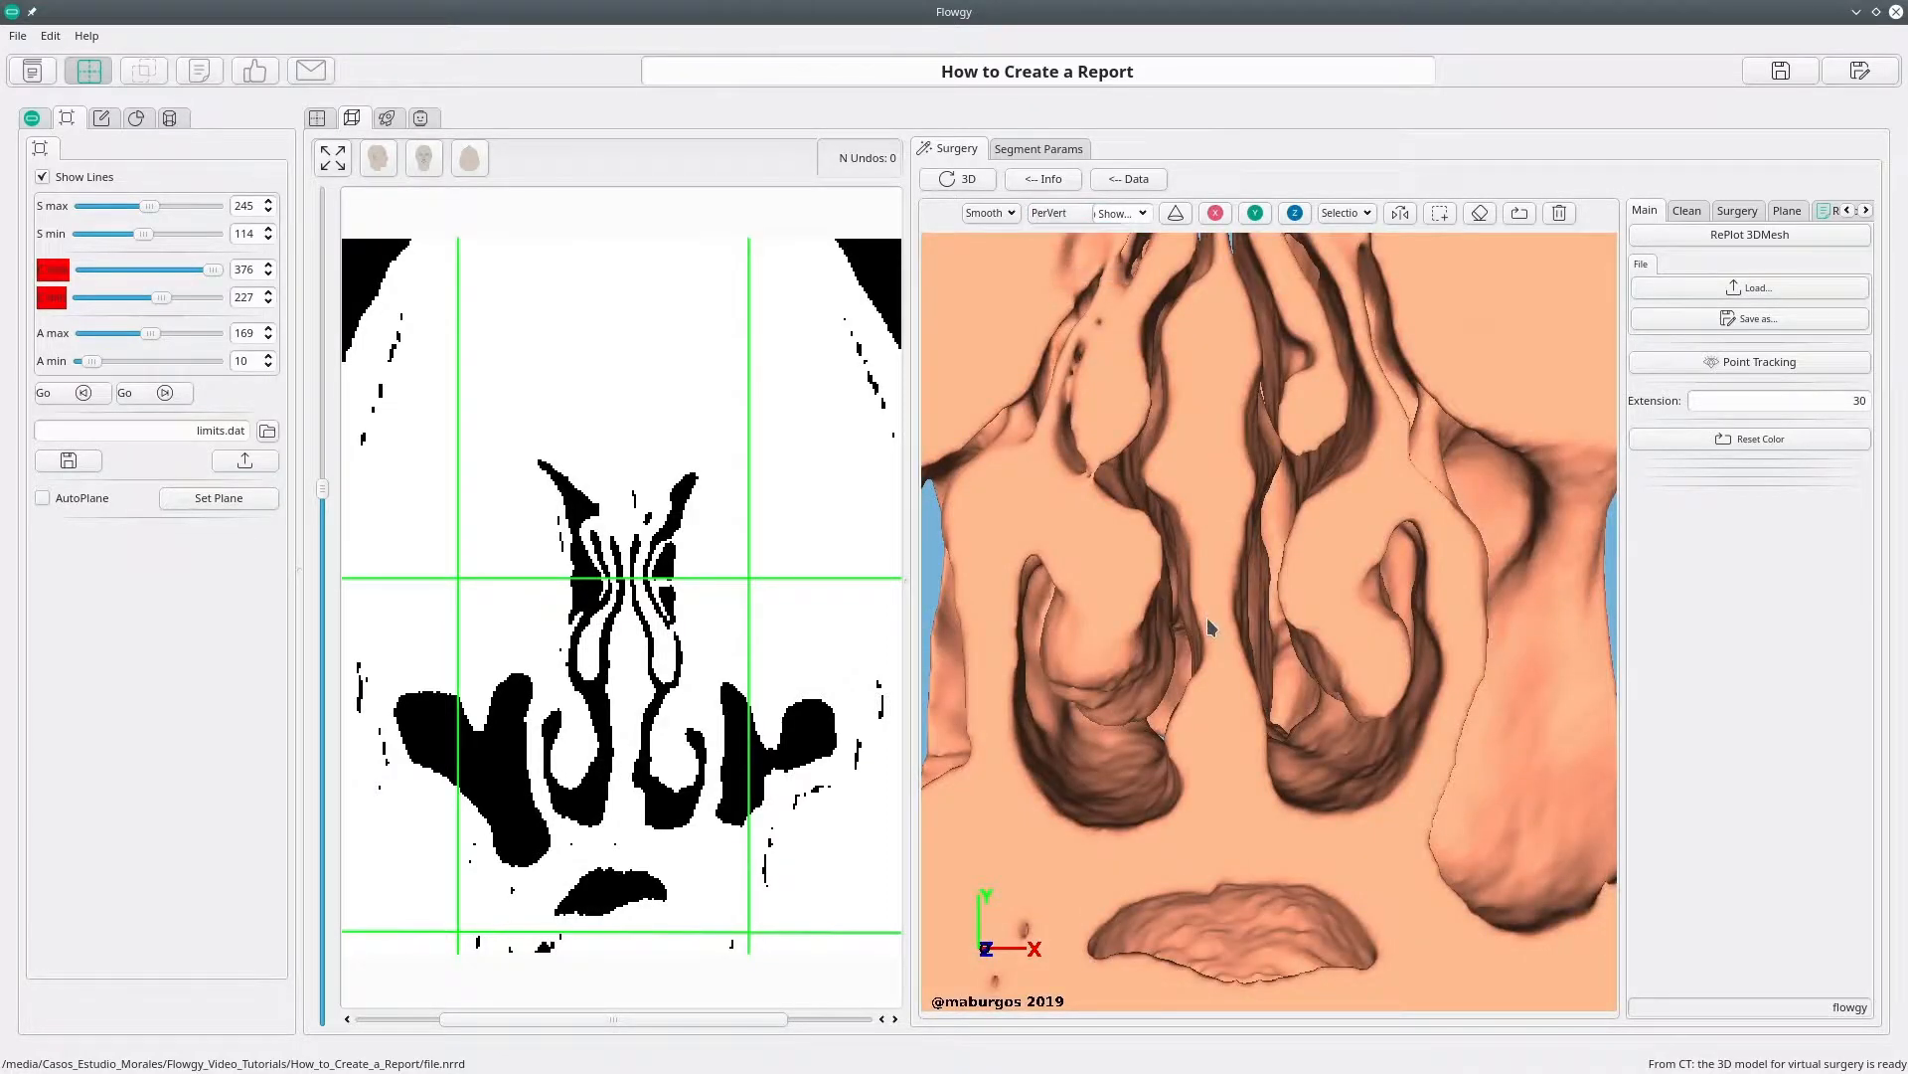
Step: Examine the 3D nose model from the side, the front and the rear coronal cut face
drag(1206, 617, 1169, 306)
click(1081, 213)
click(1205, 434)
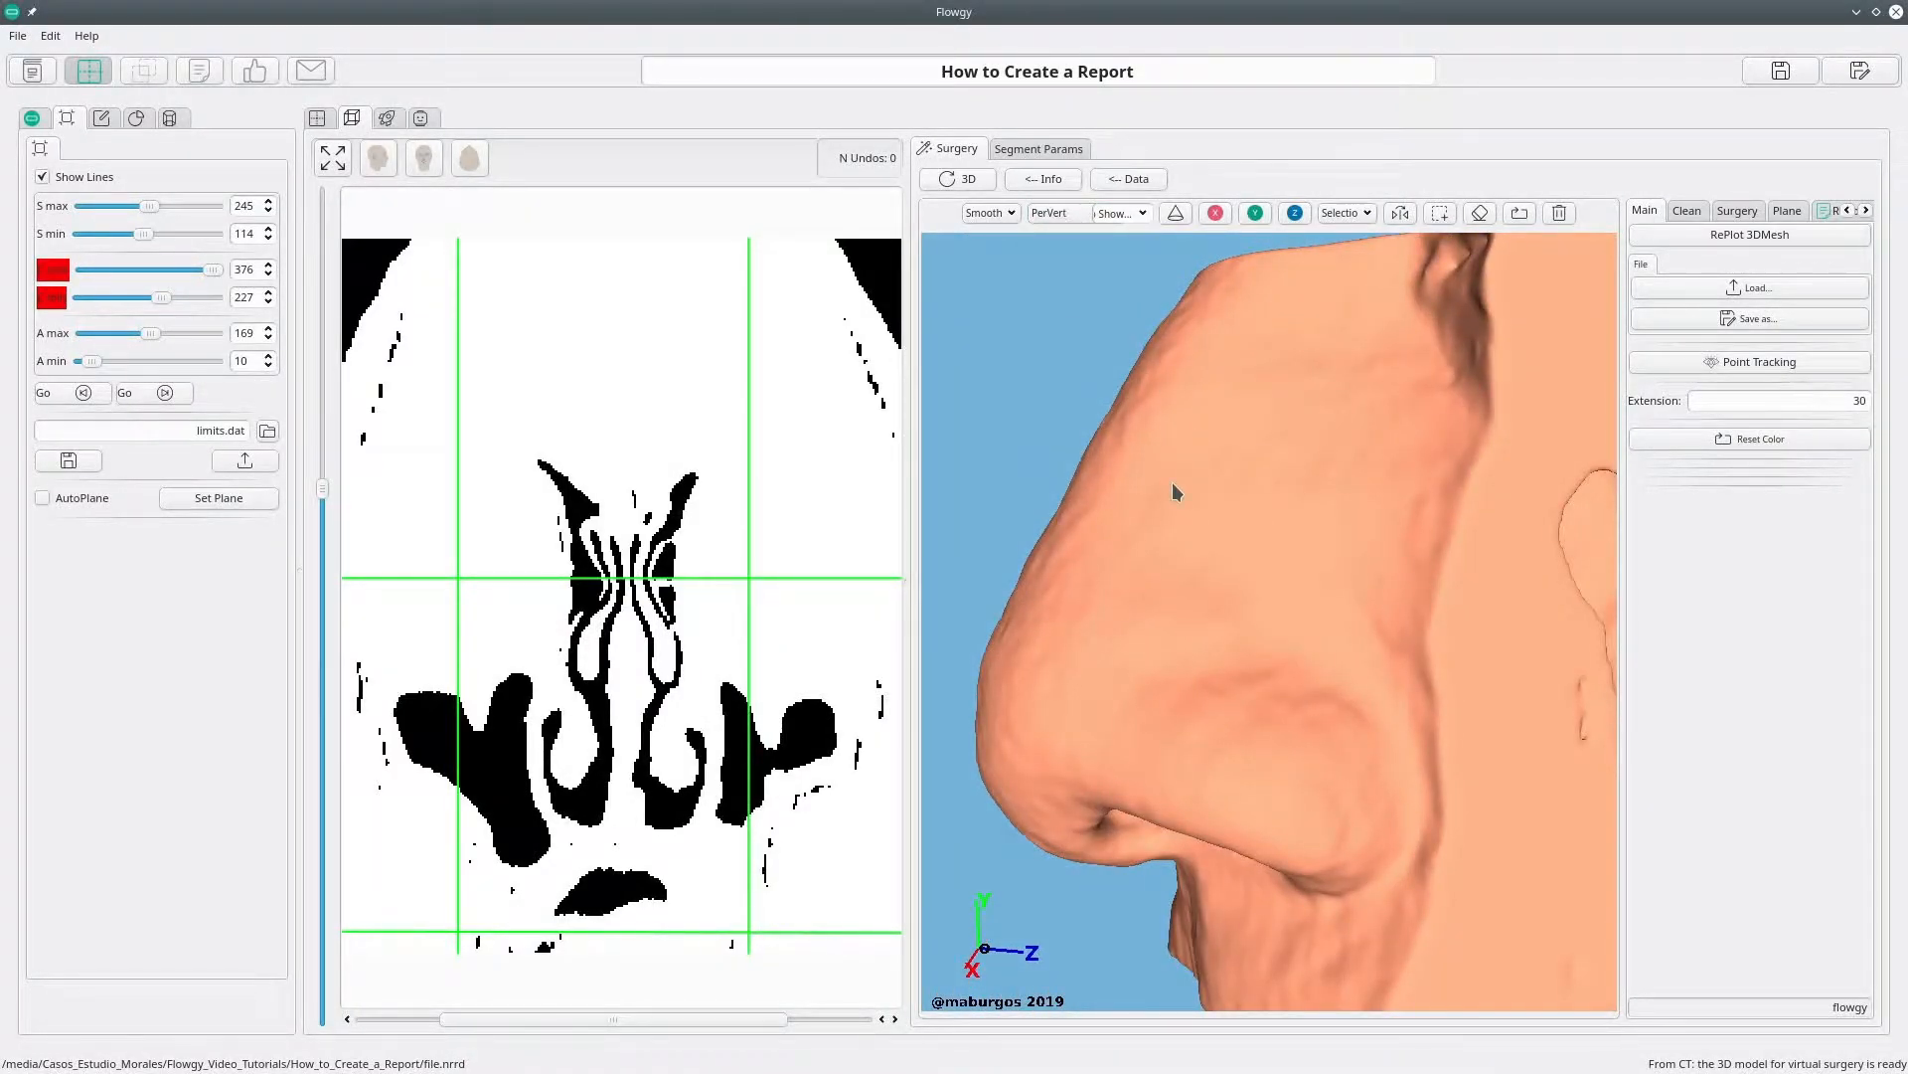
drag(1188, 577, 1250, 646)
drag(901, 613, 843, 613)
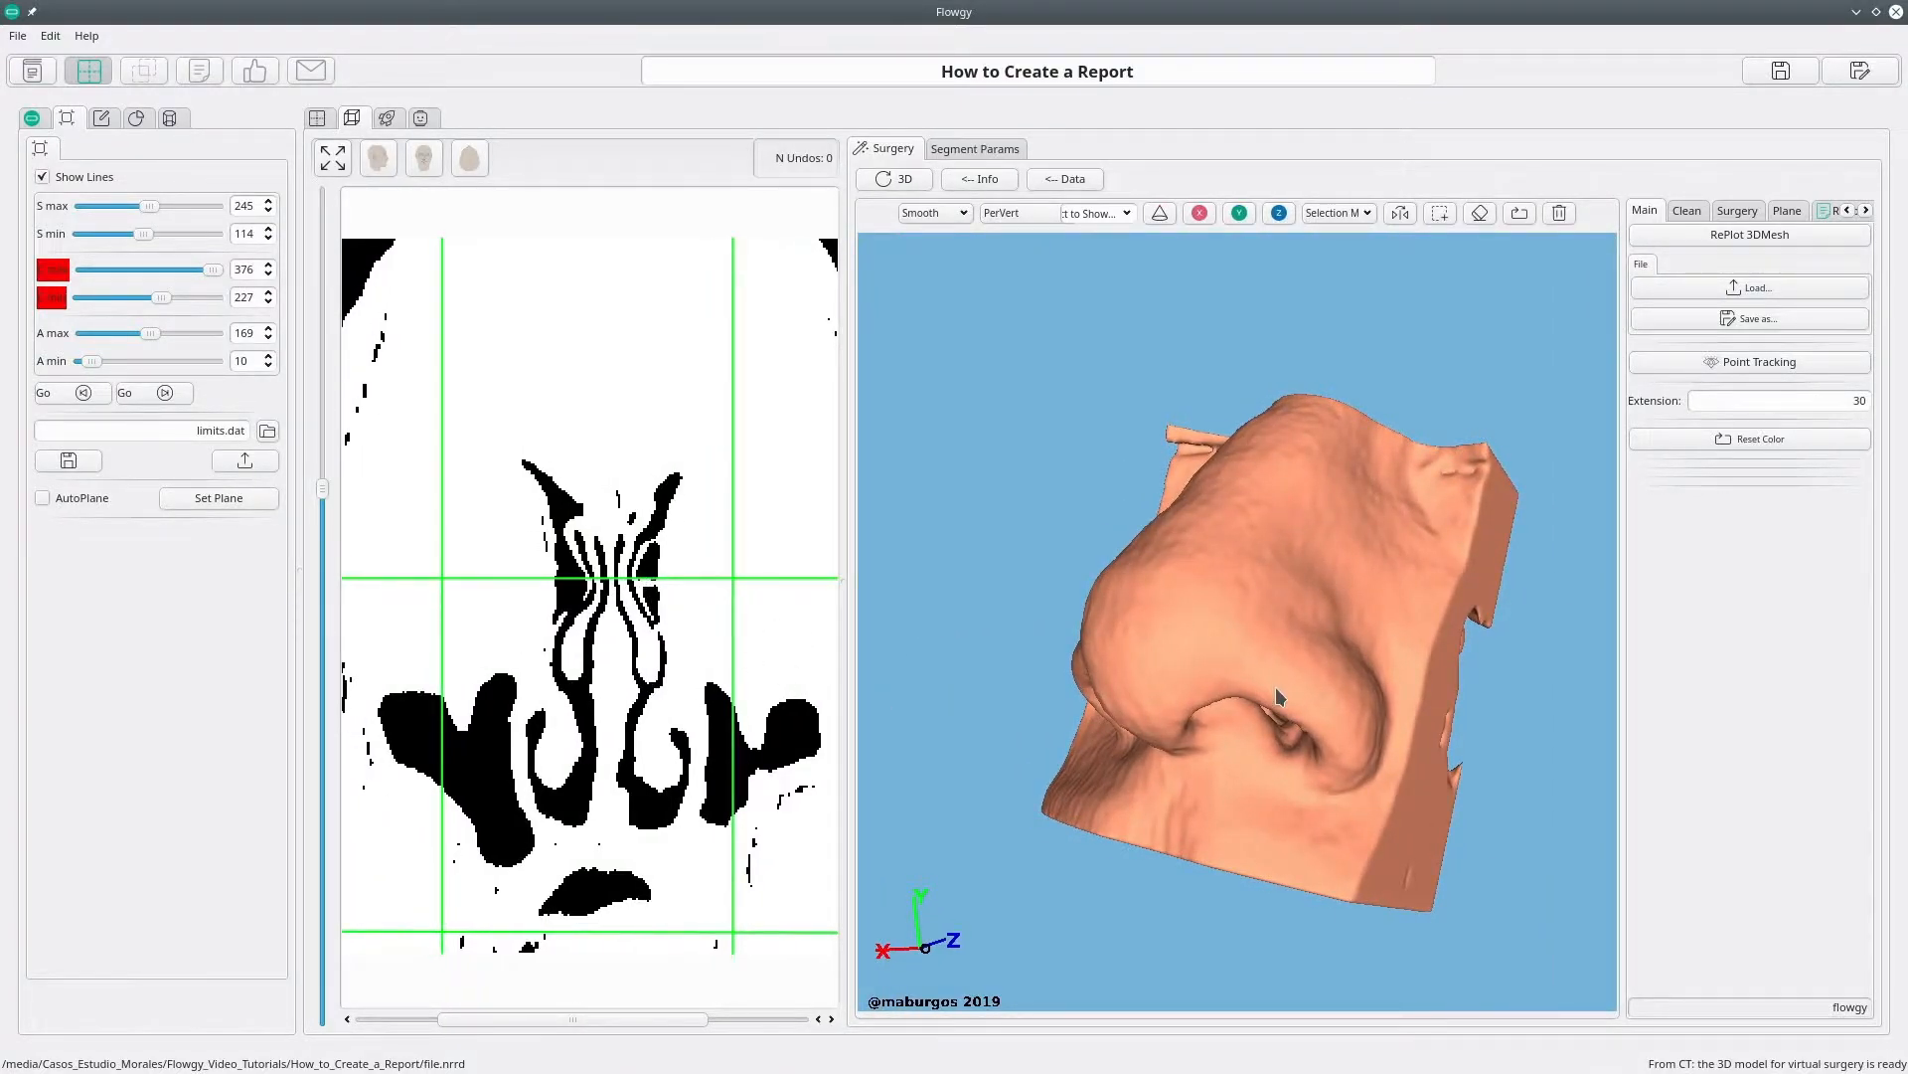
drag(1310, 700, 1362, 688)
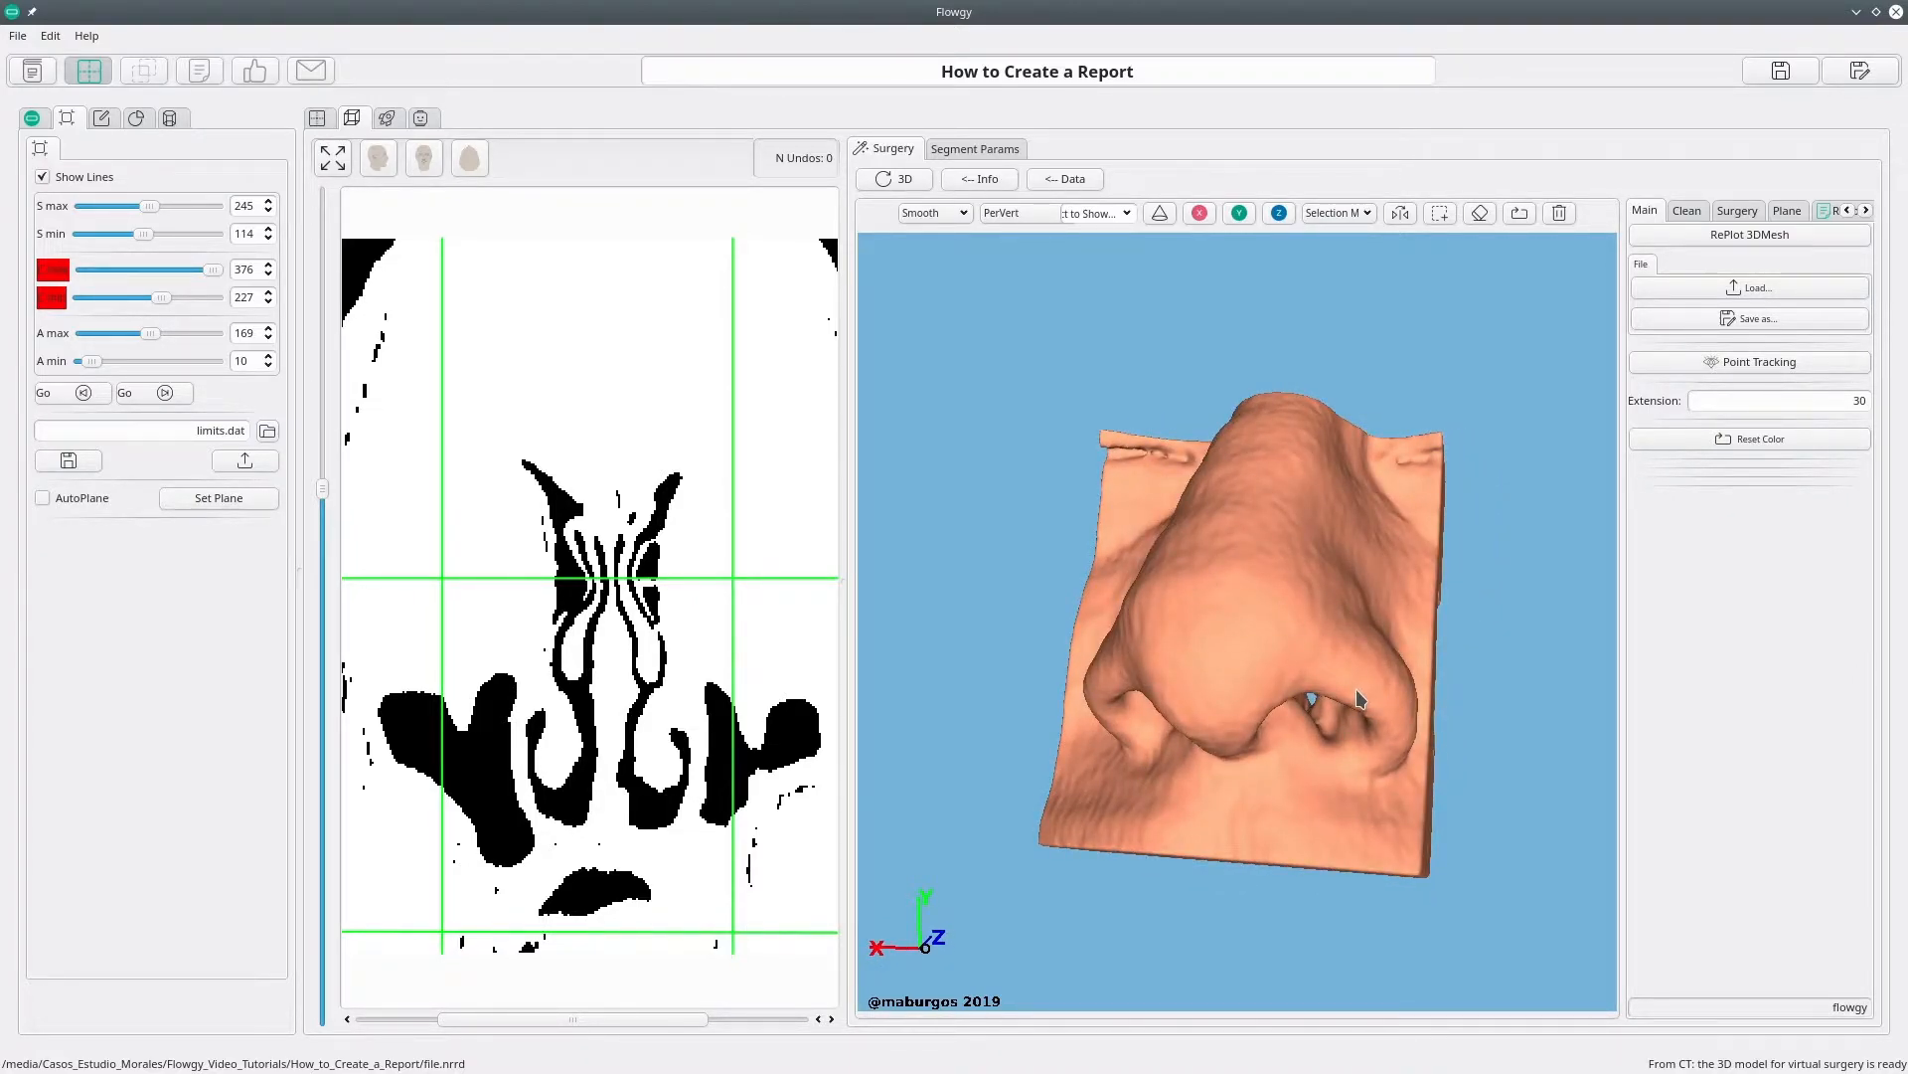
scroll(1358, 707, up, 3)
drag(1355, 714, 935, 521)
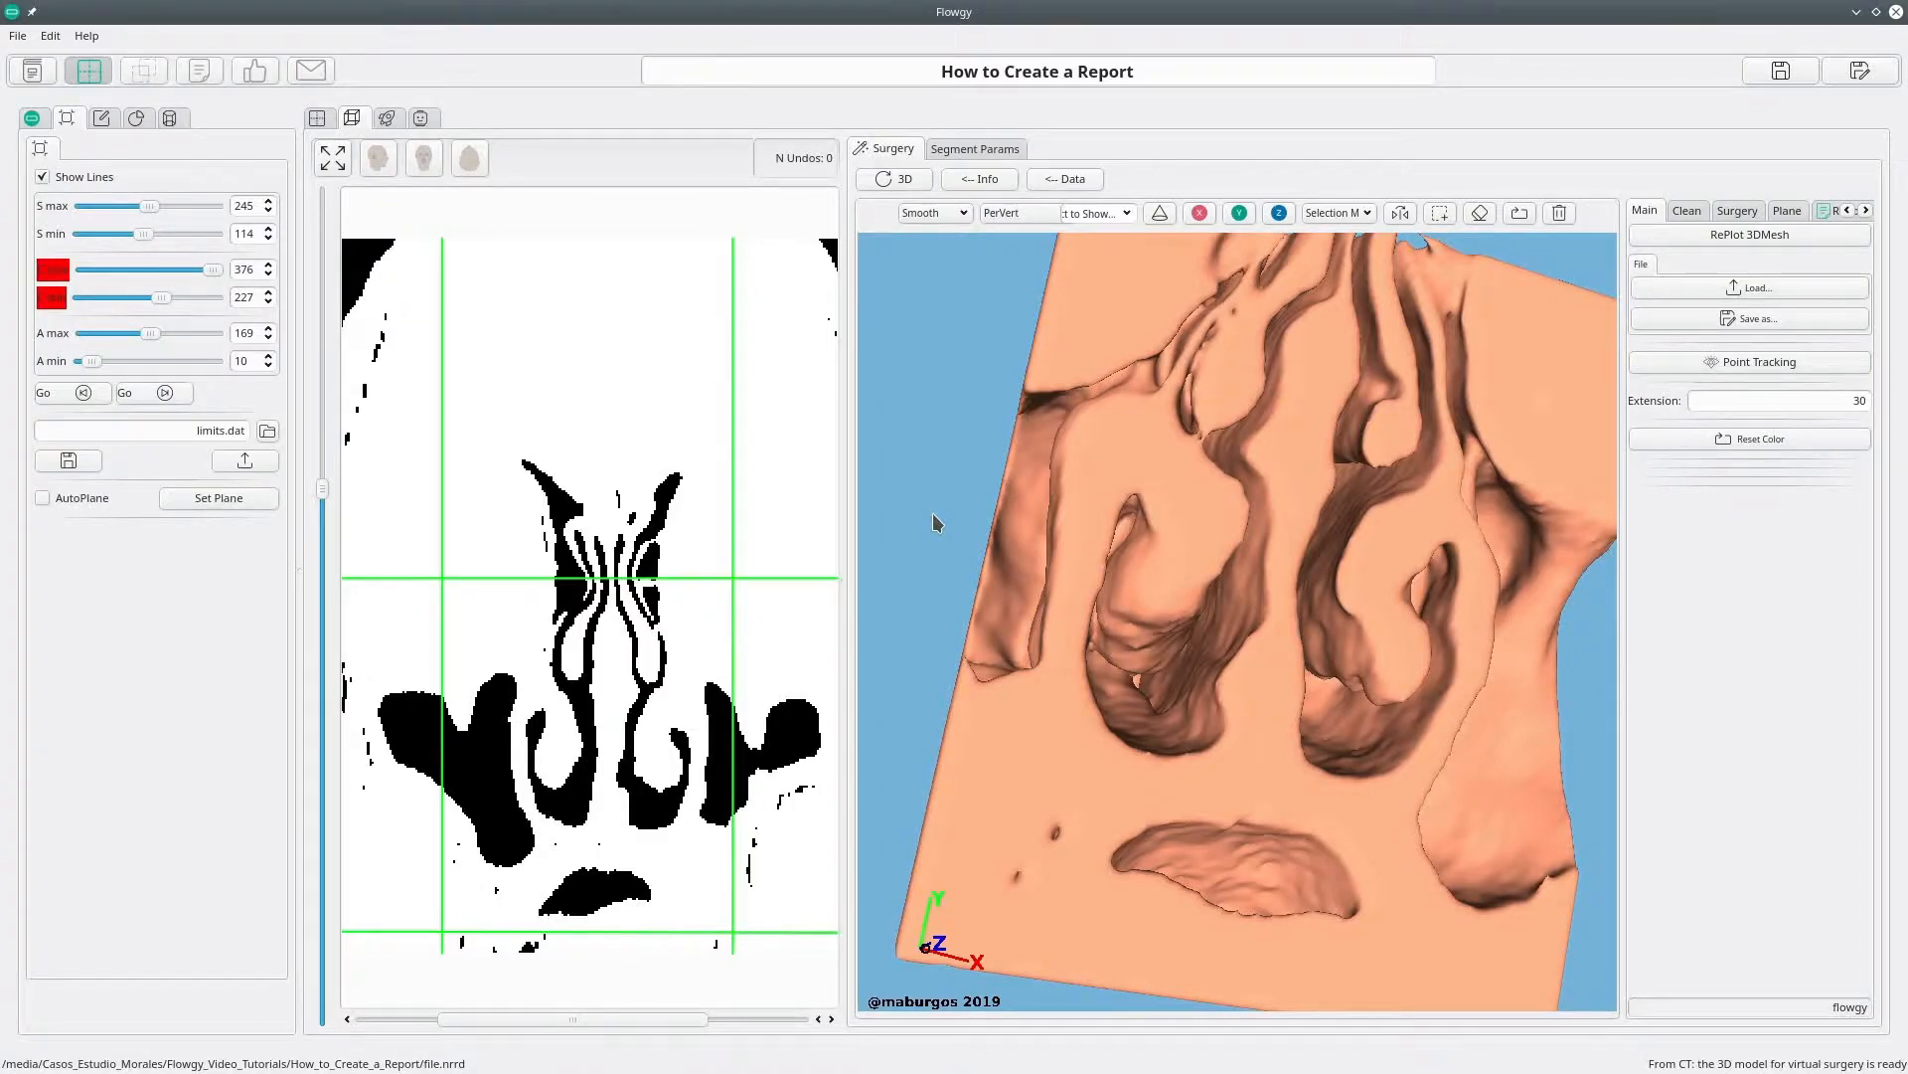
Step: Activate the brush-type Surgery tool in the surgery editing options and set its brush size to 22
click(1735, 210)
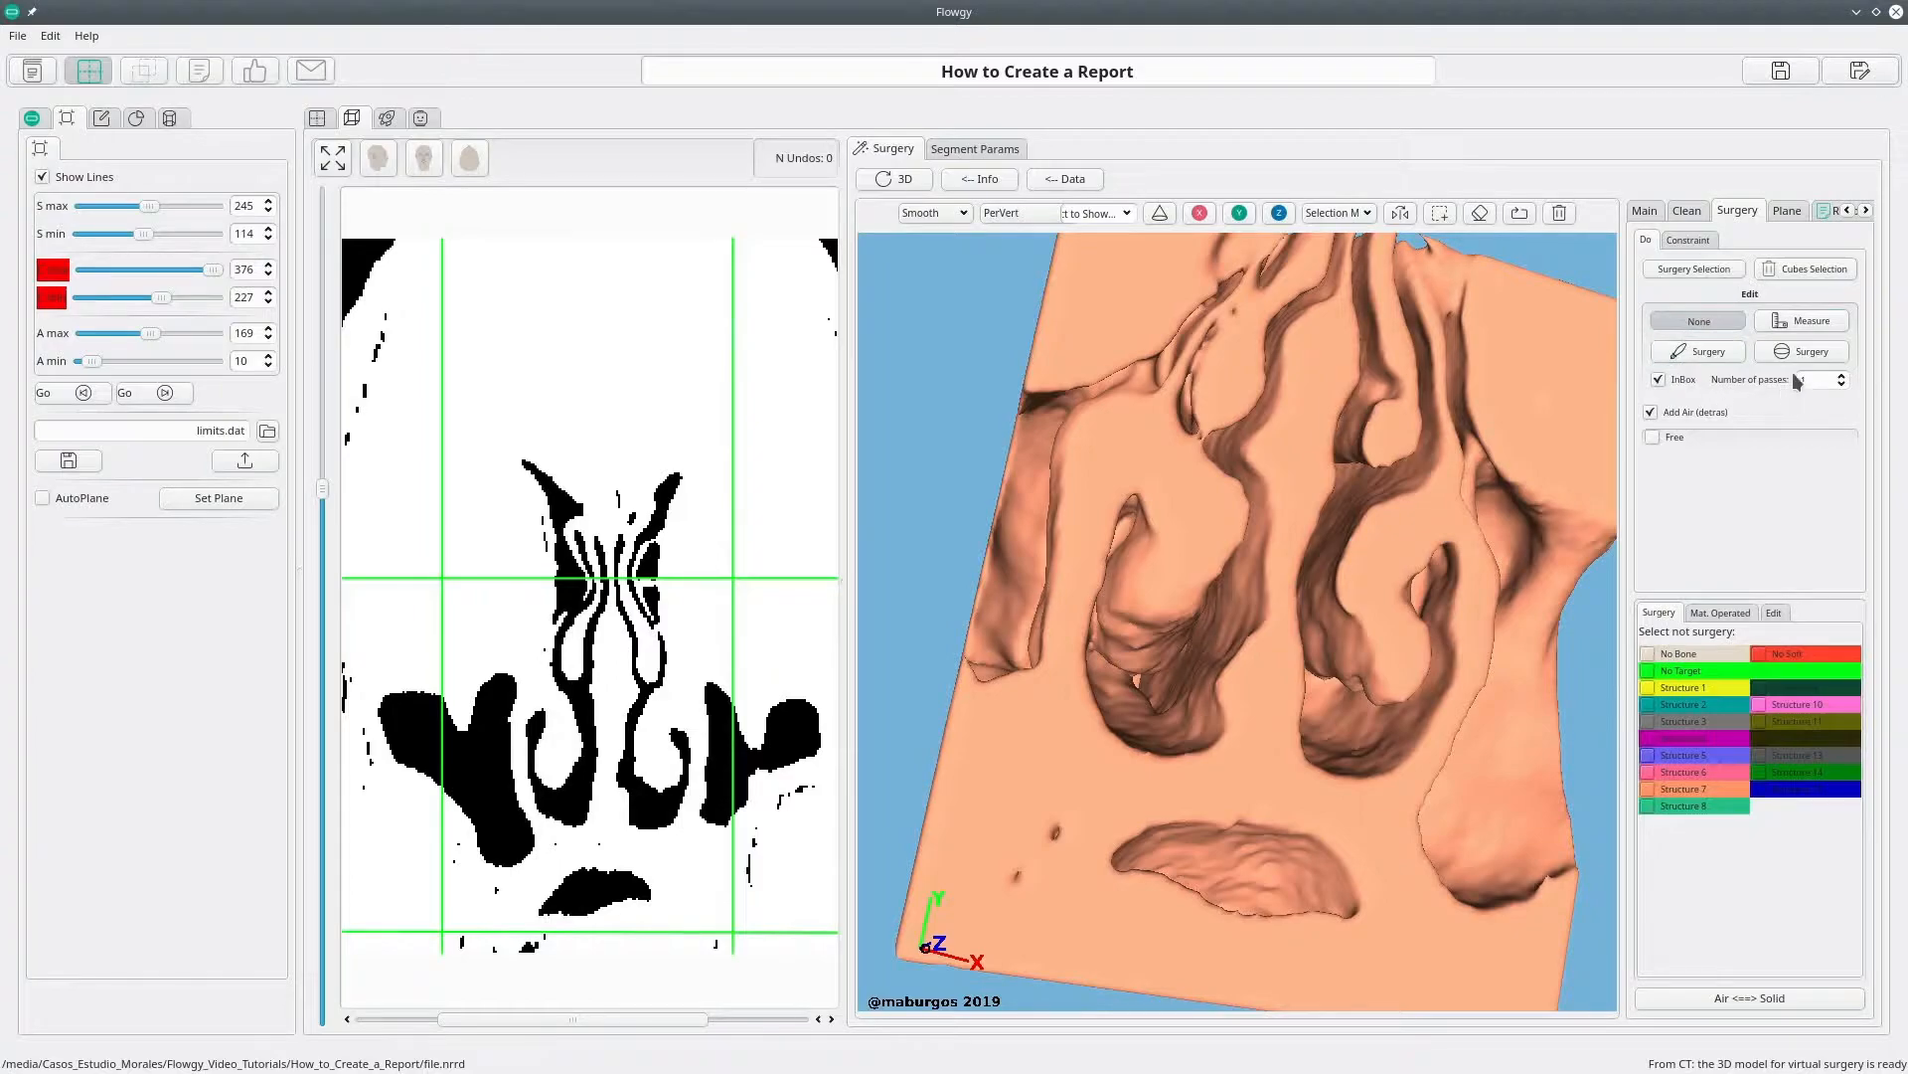
click(1709, 356)
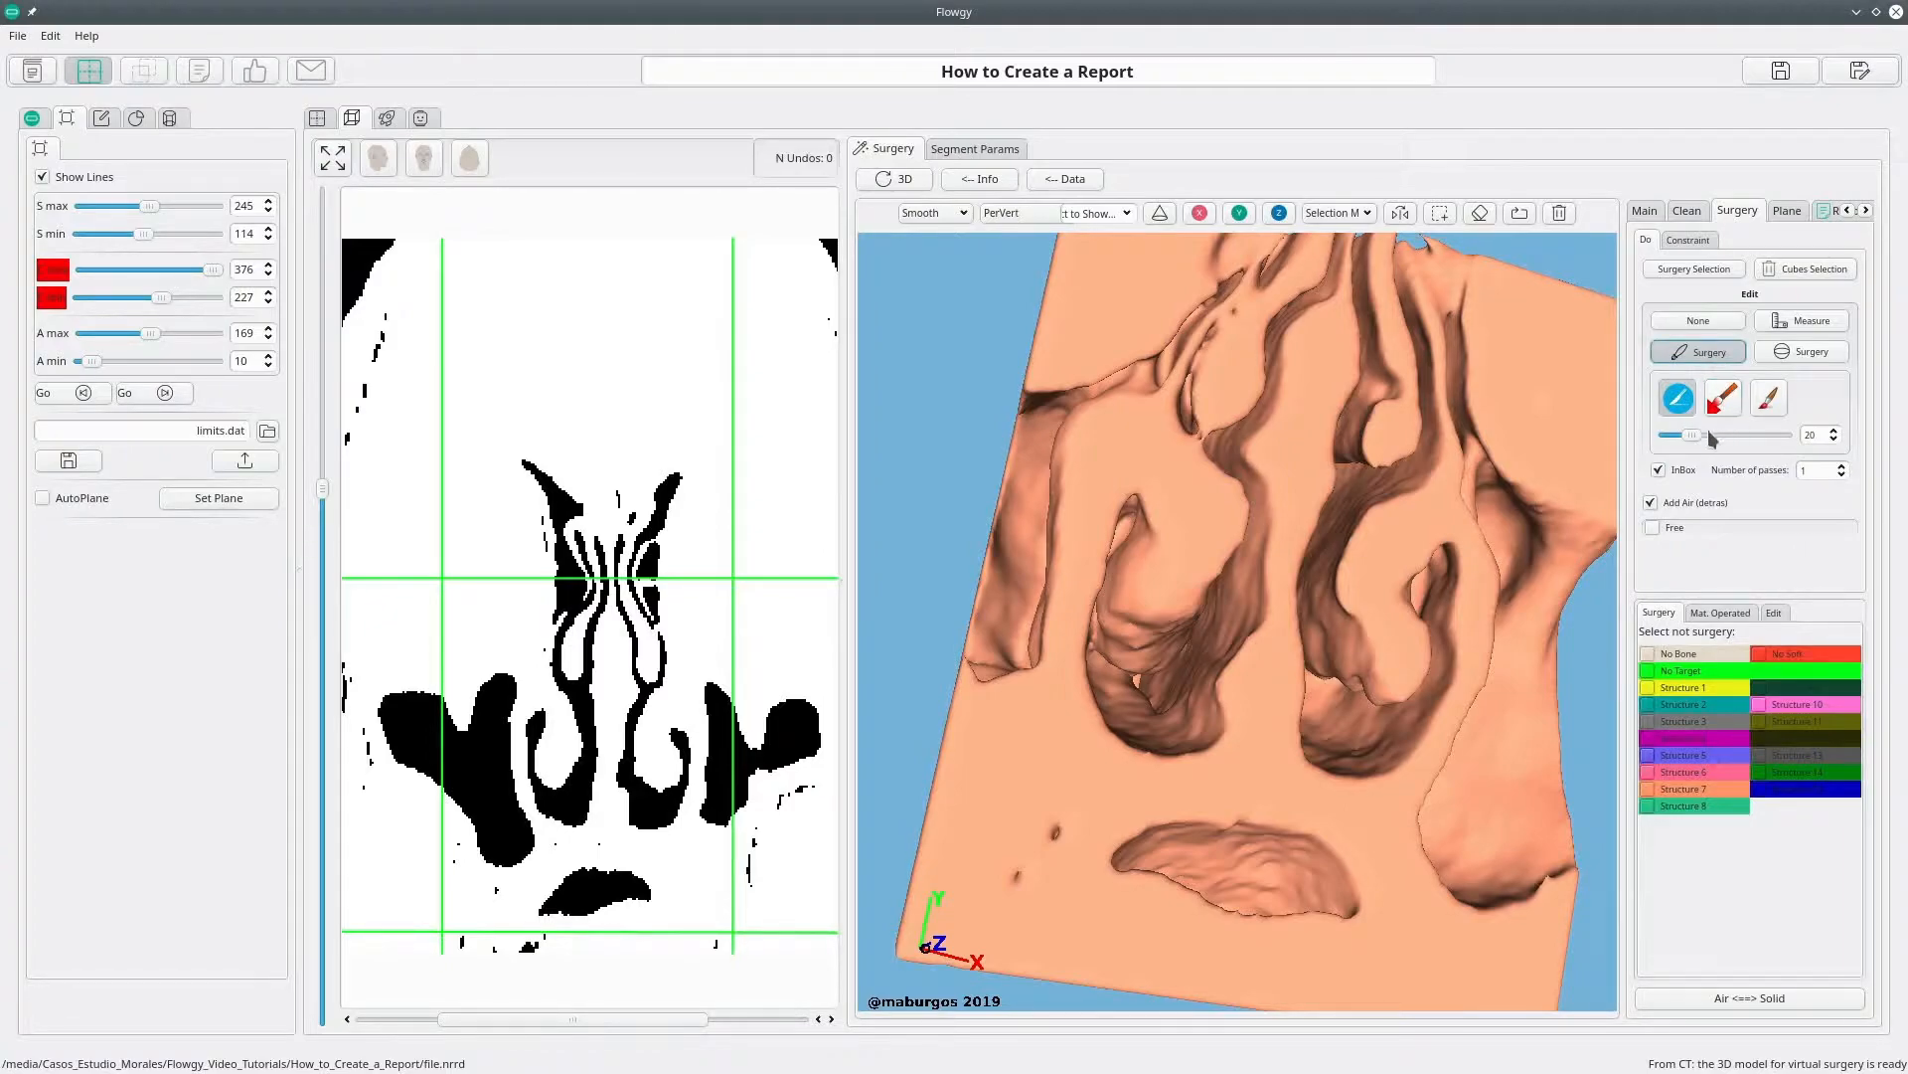
mouse_move(1692, 436)
mouse_down()
mouse_move(1729, 439)
mouse_move(1697, 445)
mouse_up()
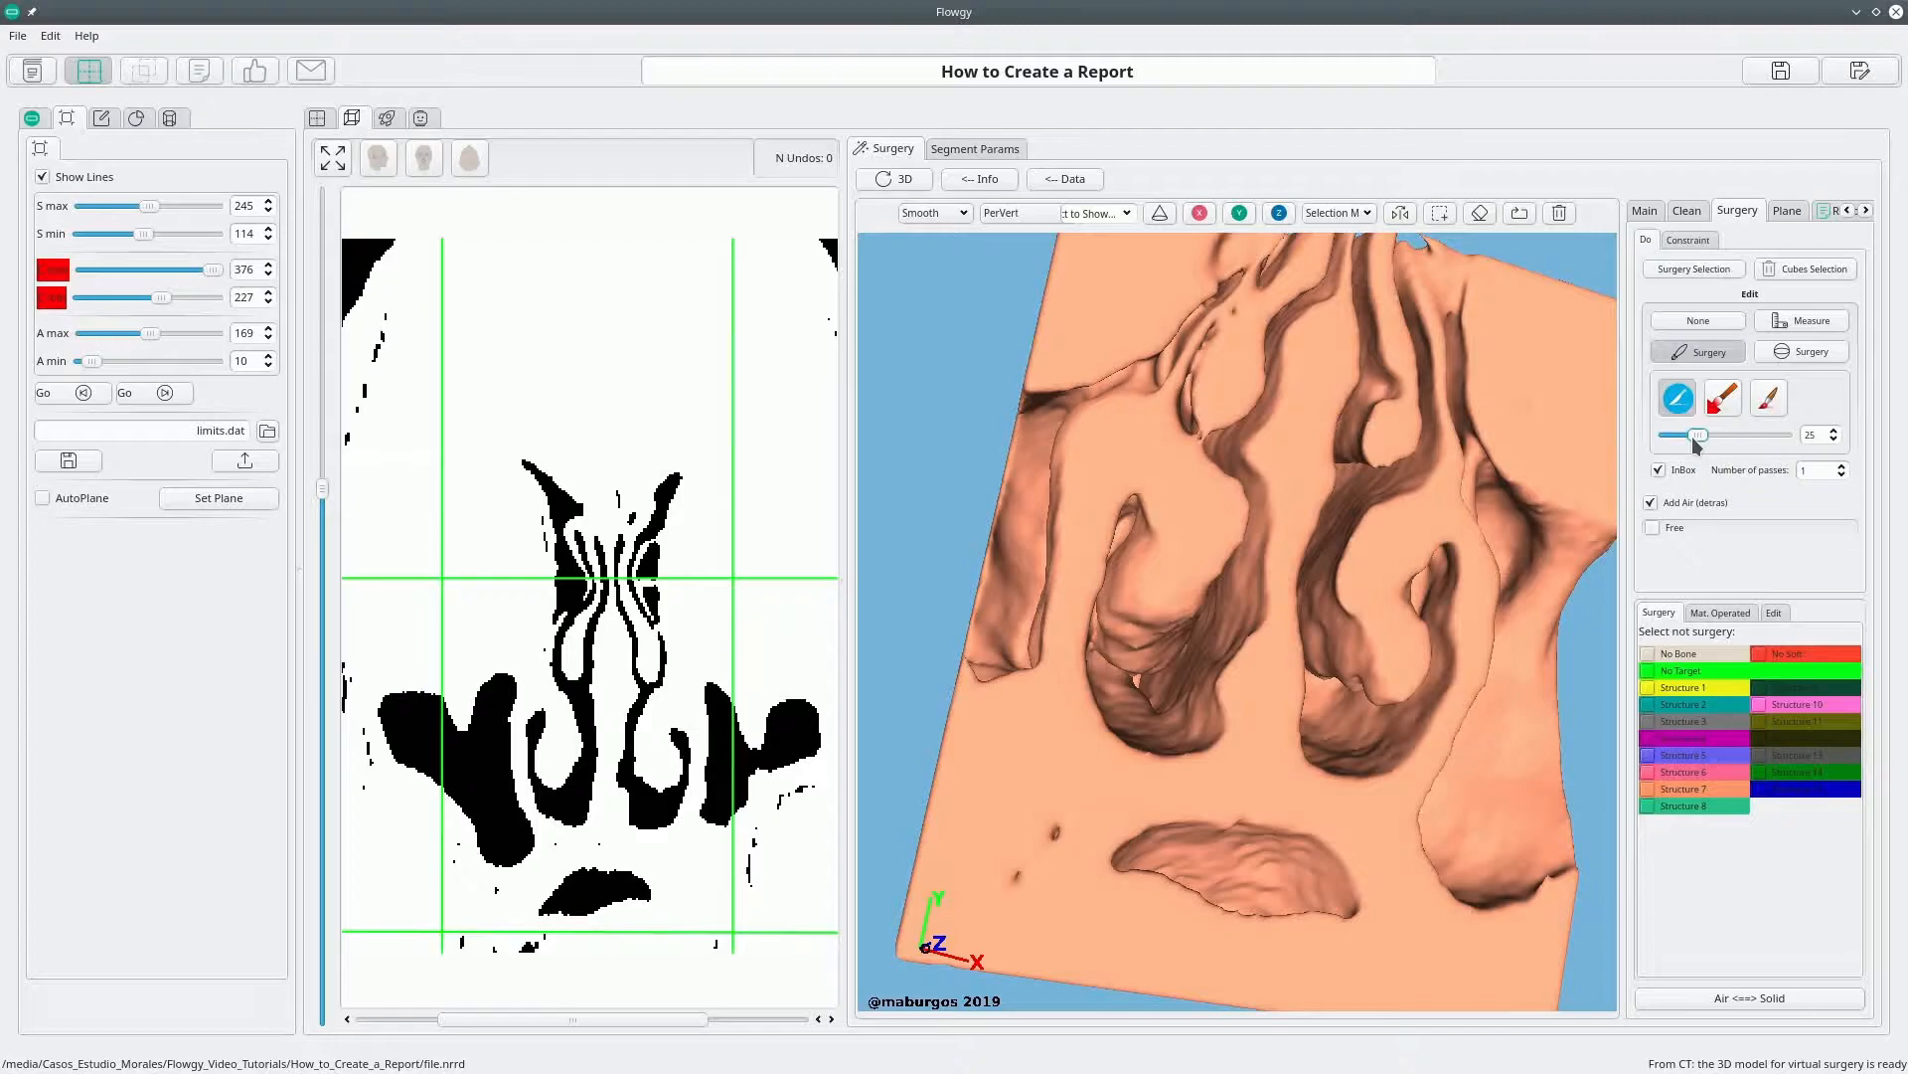
double_click(1829, 466)
Step: Enlarge the surgery brush to 34 and remove the surface tissue of the patient's right inferior turbinate on the cut face
scroll(1701, 442, down, 1)
drag(1325, 647, 1367, 504)
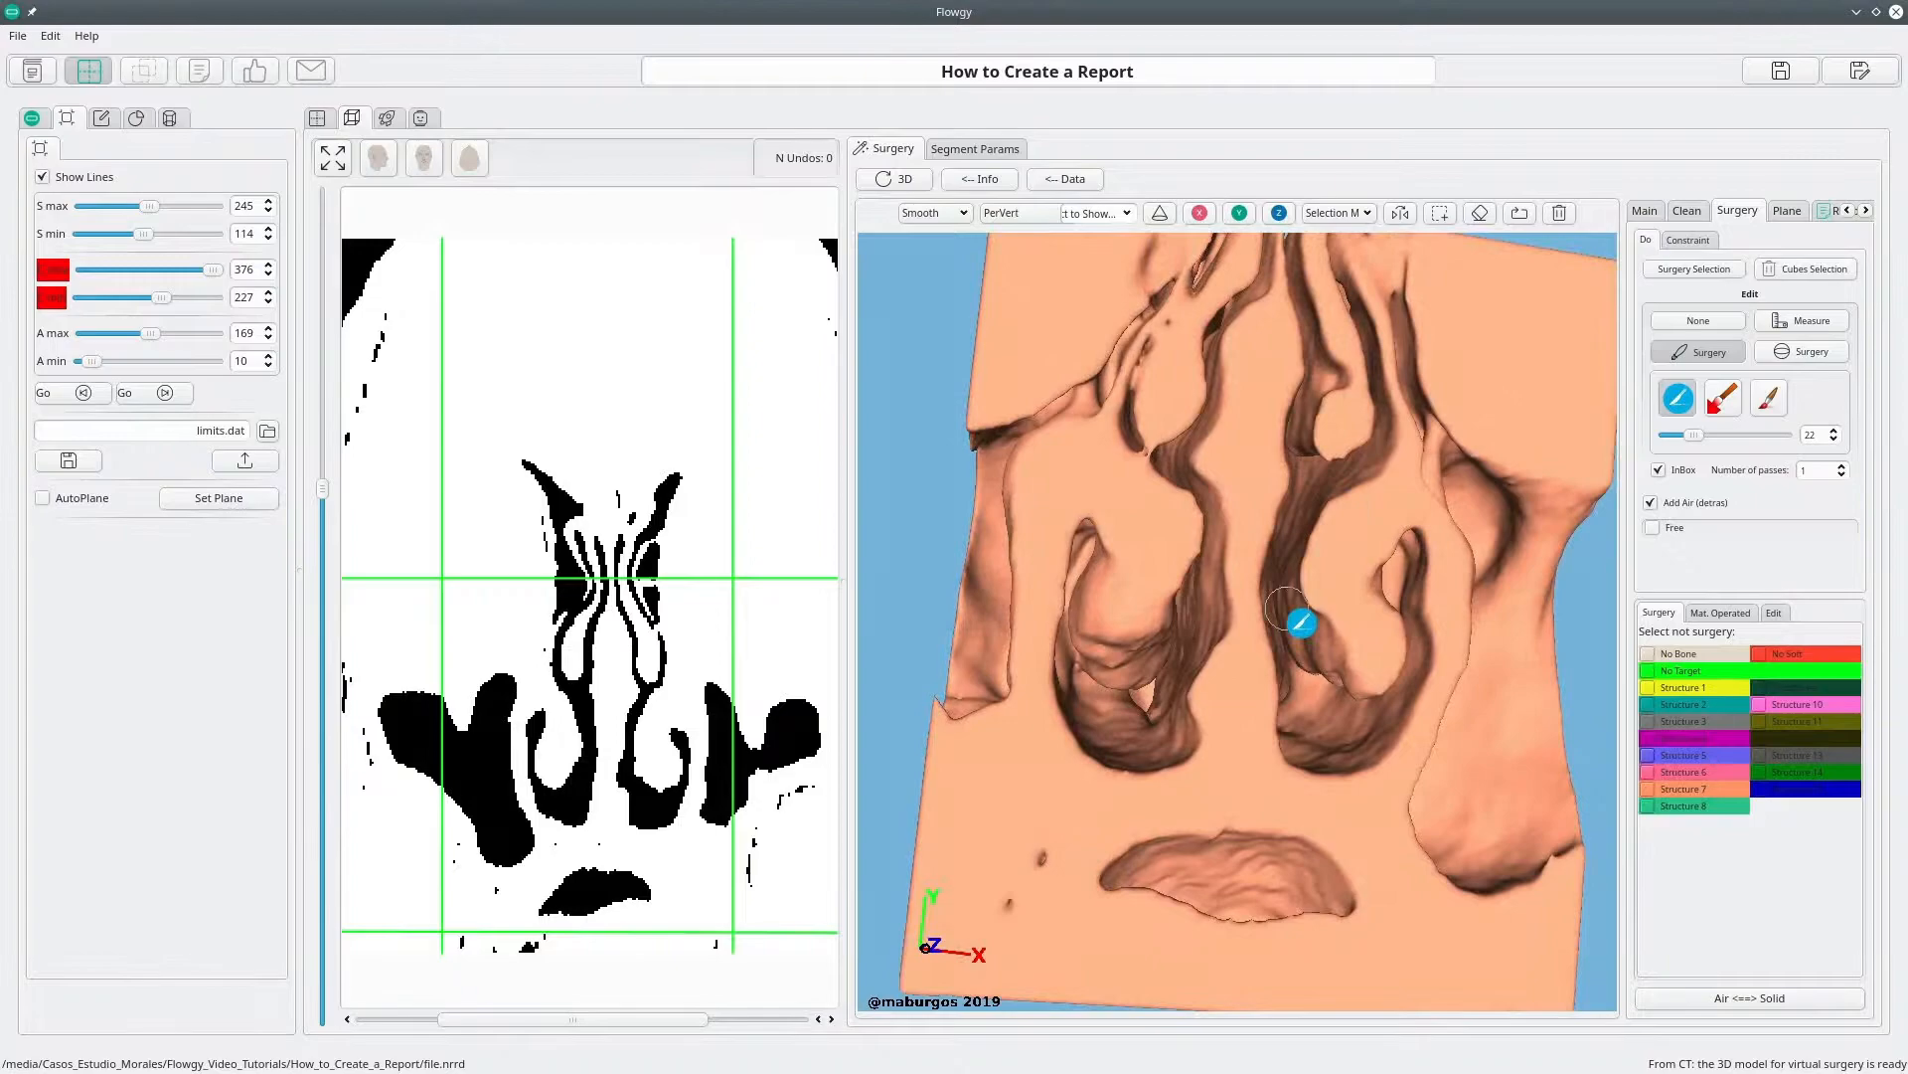
drag(1316, 631, 1295, 631)
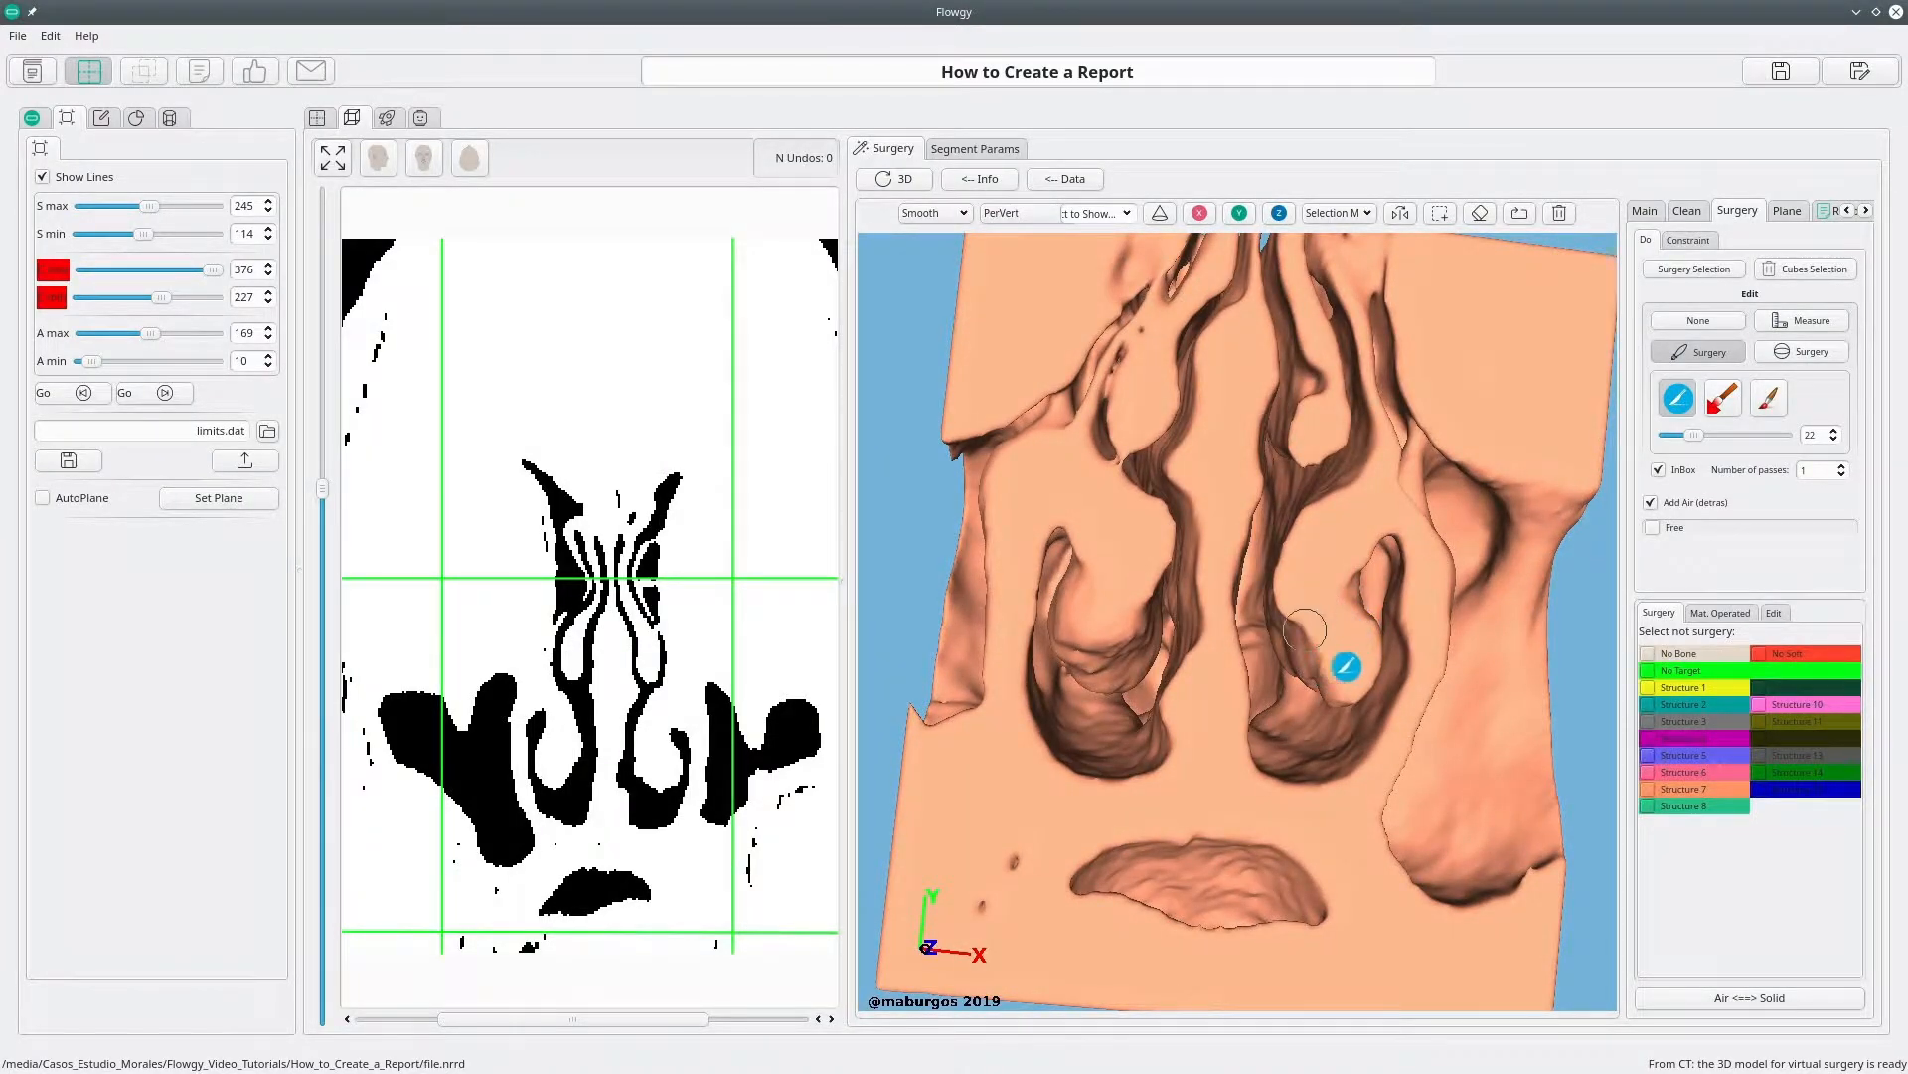
scroll(1355, 641, up, 5)
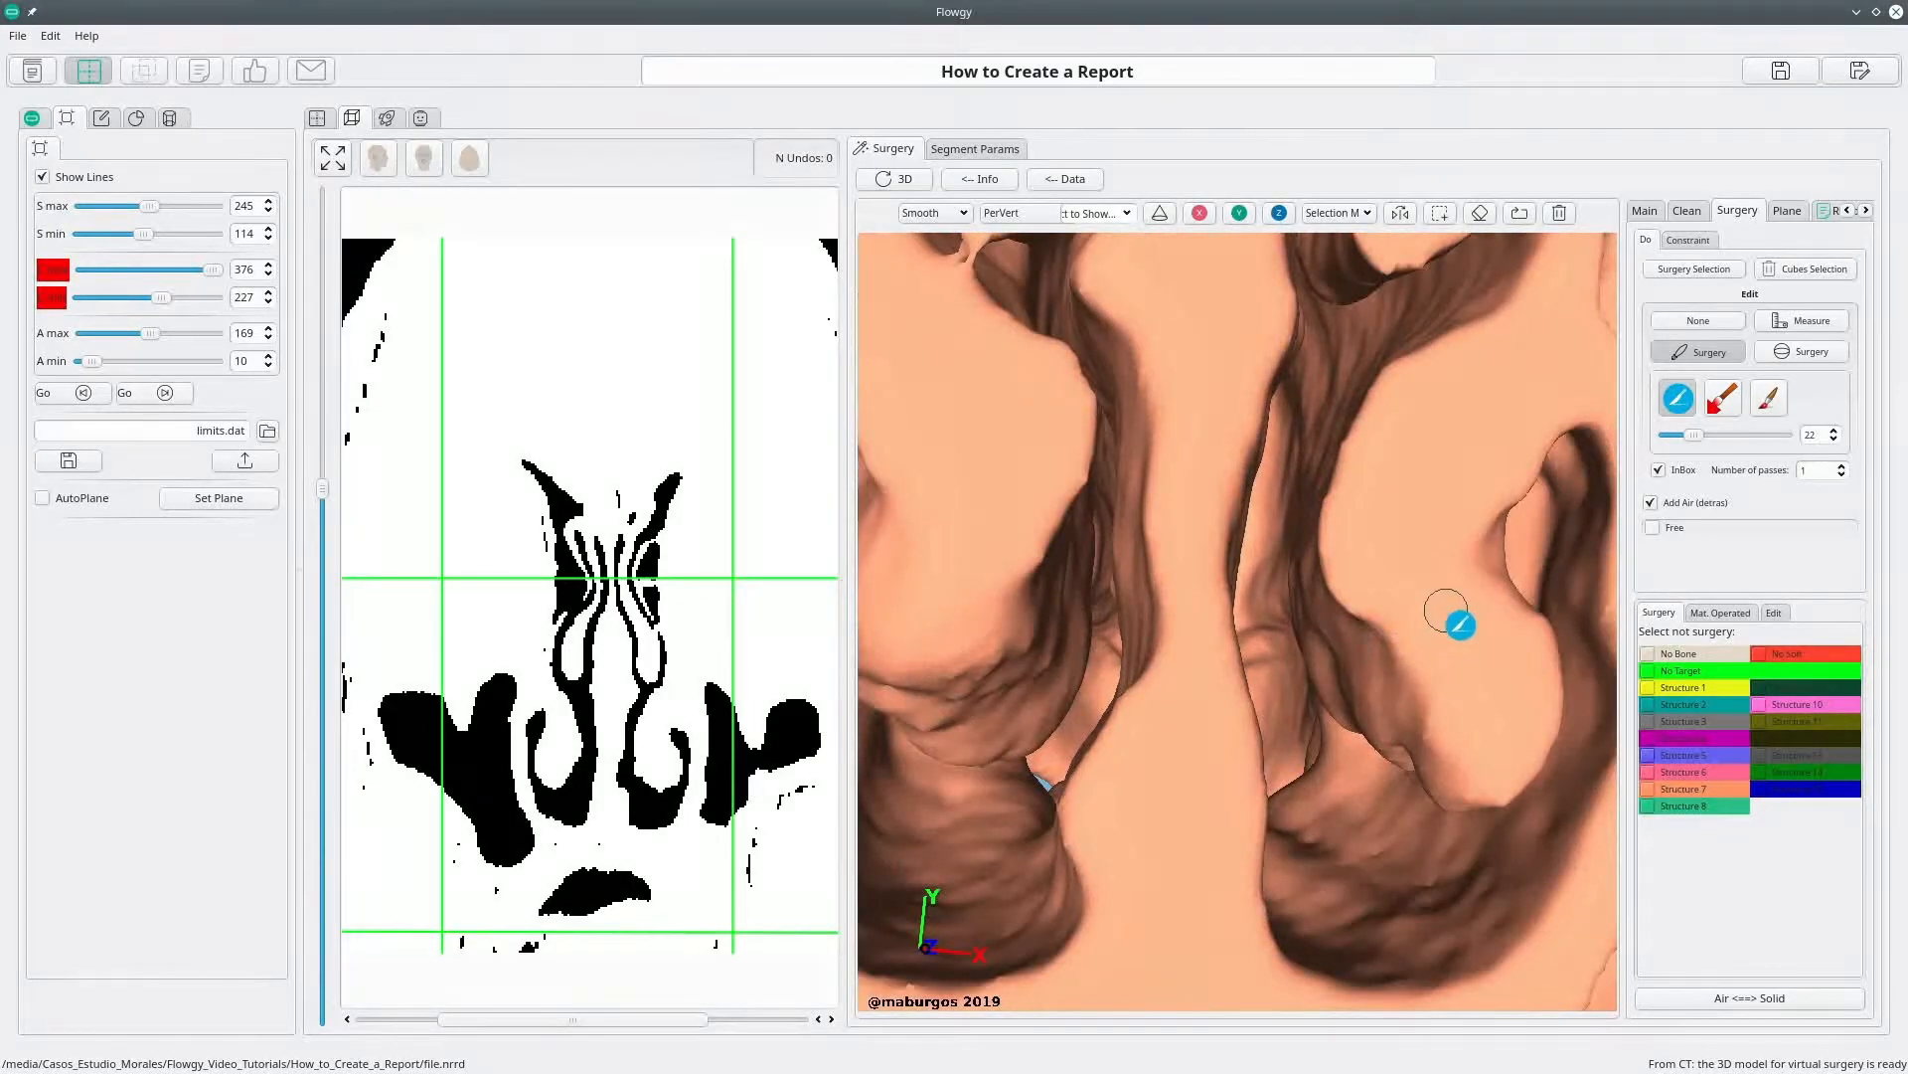
scroll(1411, 601, up, 5)
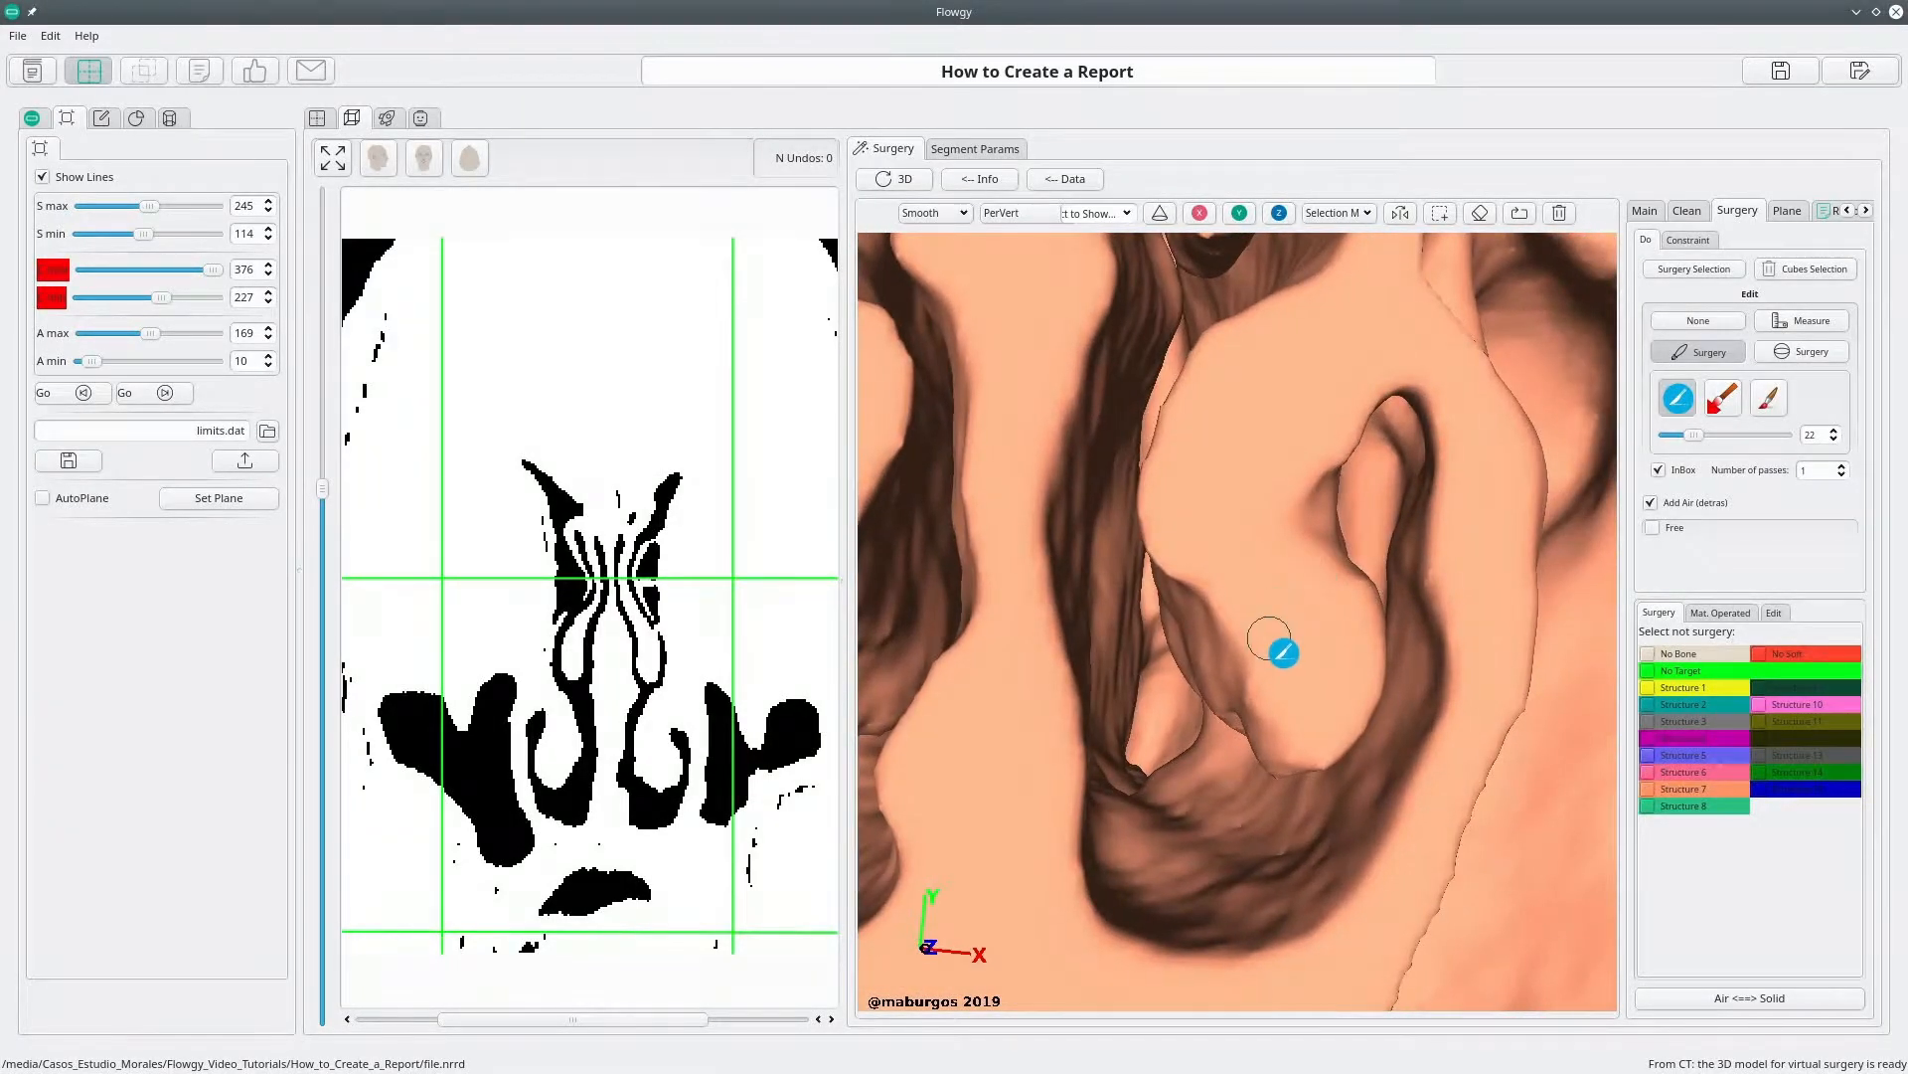
drag(1257, 670, 1322, 665)
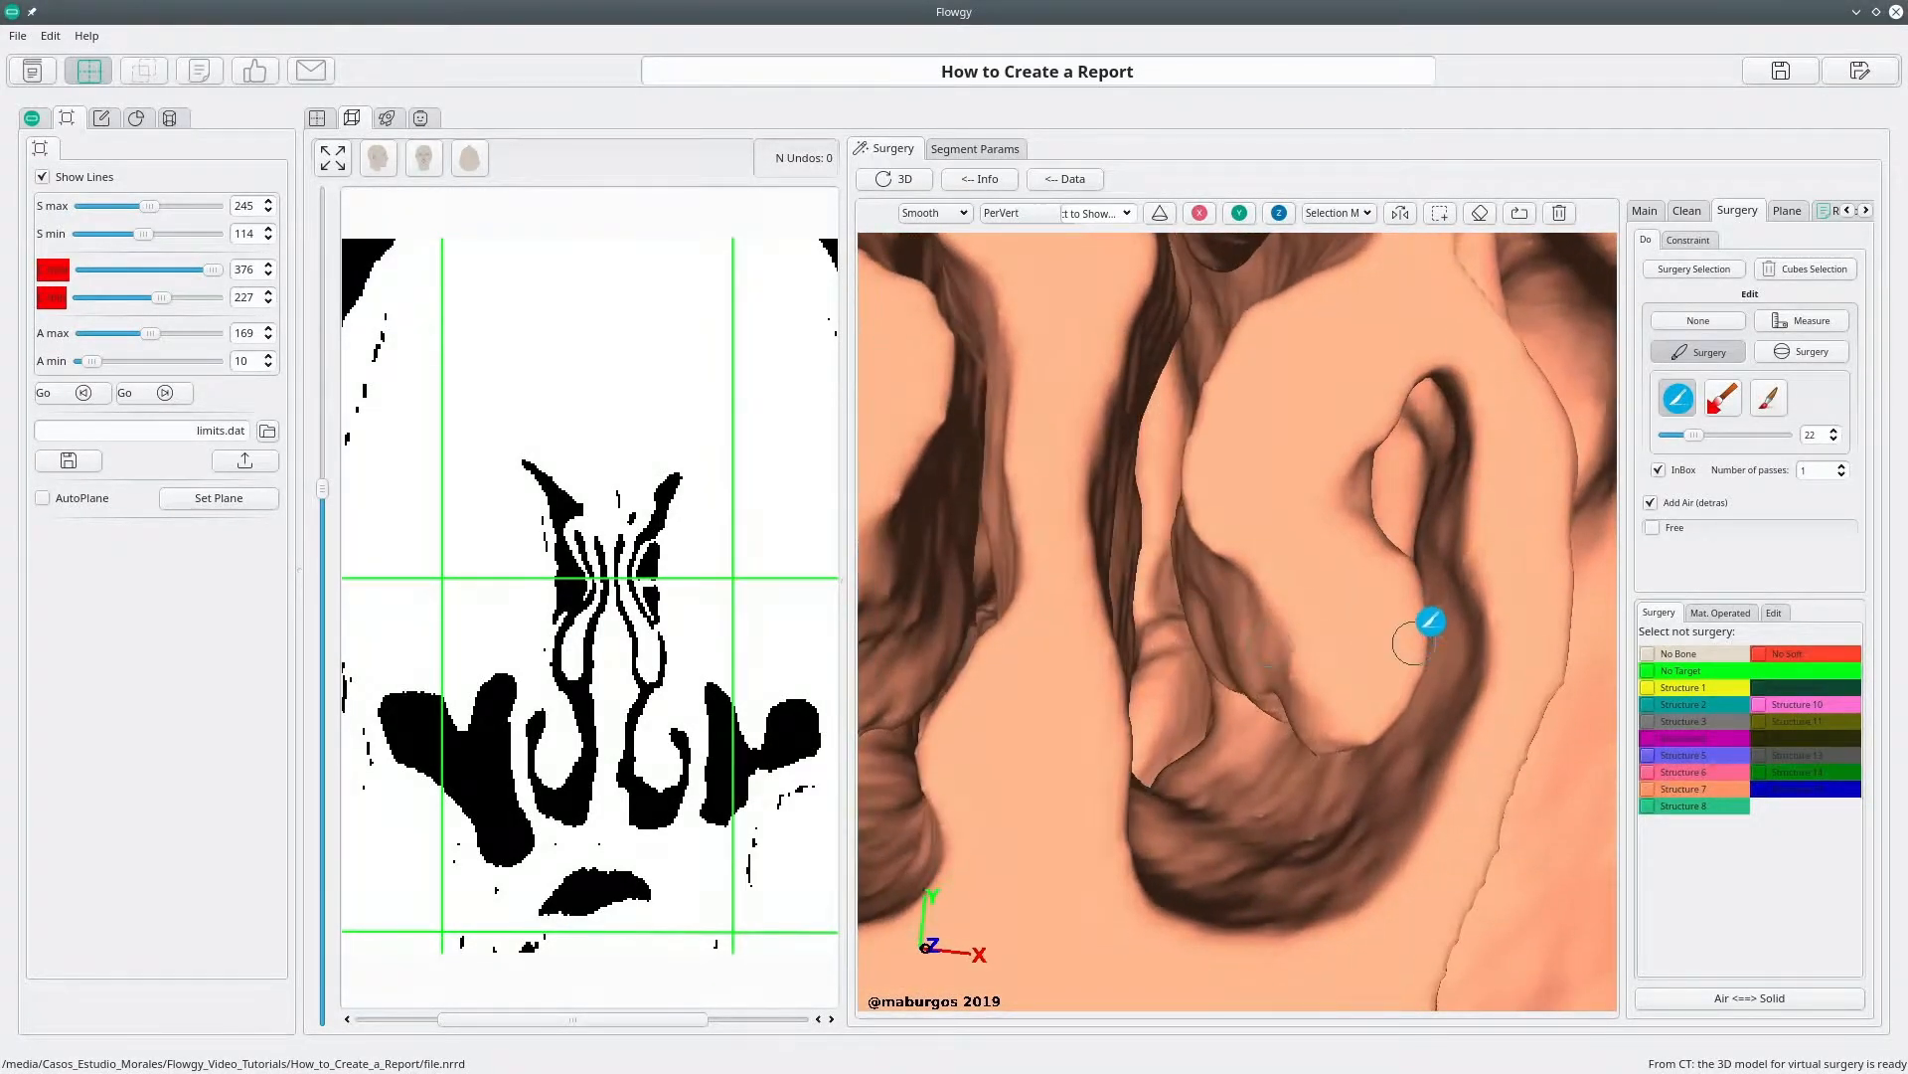
drag(1431, 622, 1375, 570)
drag(1691, 435, 1707, 437)
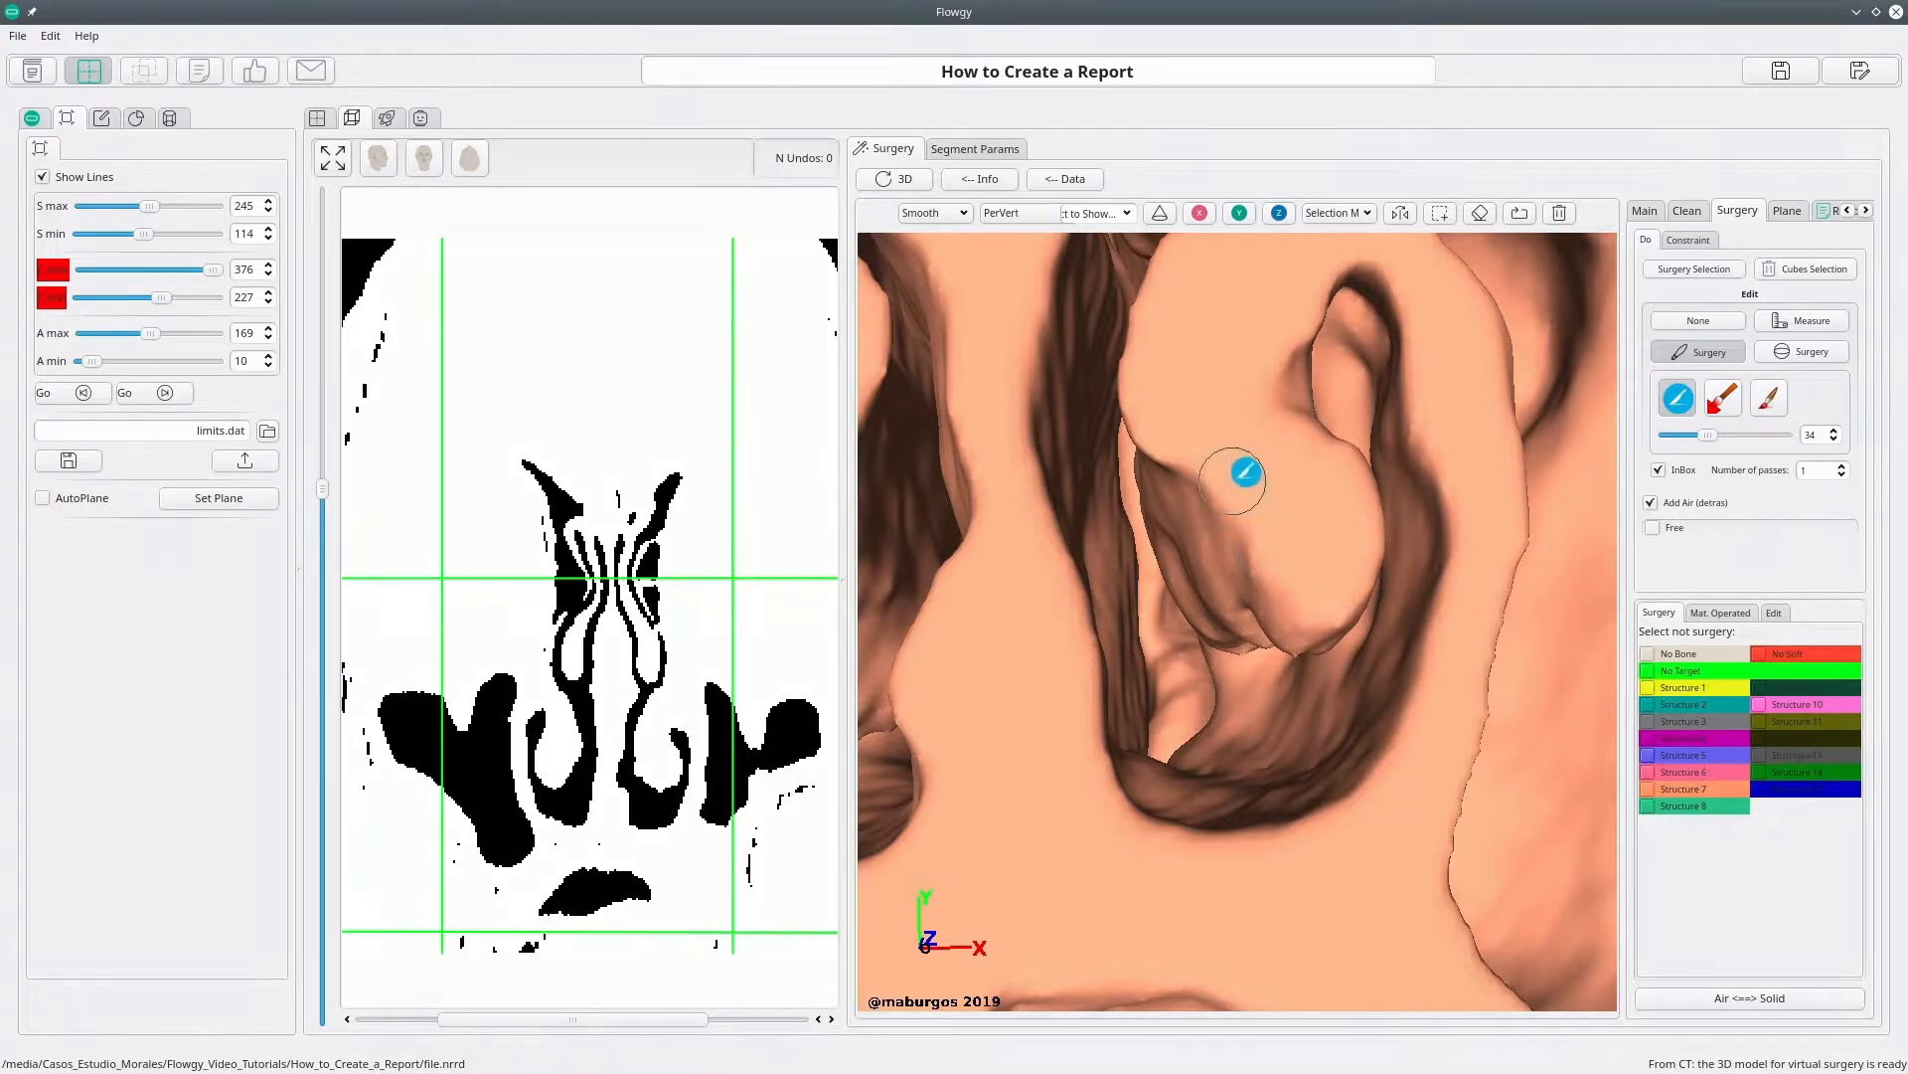
mouse_move(1231, 494)
mouse_down()
mouse_move(1288, 585)
mouse_move(1348, 574)
mouse_move(1358, 500)
mouse_move(1324, 514)
mouse_move(1279, 402)
mouse_move(1188, 413)
mouse_move(1257, 512)
mouse_move(1282, 611)
mouse_move(1345, 557)
mouse_move(1312, 480)
mouse_up()
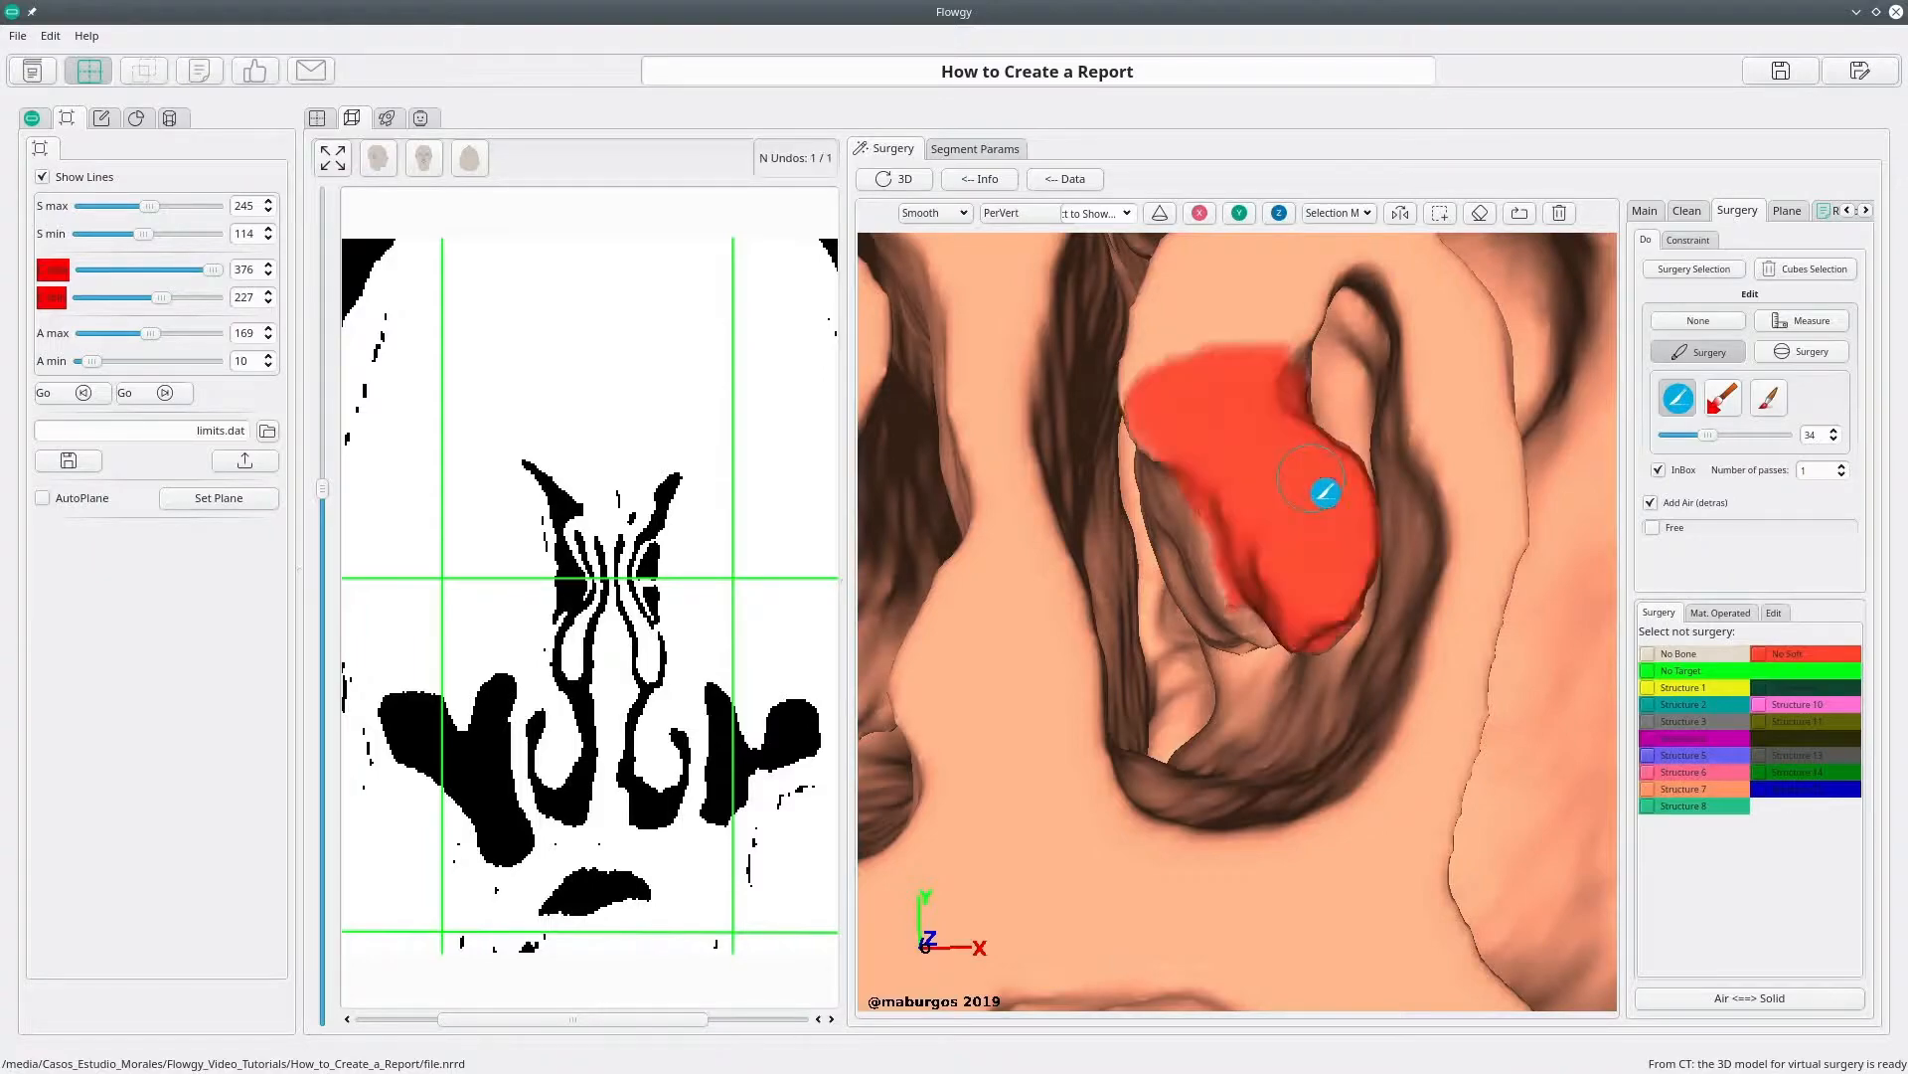
Step: Show the coronal lower-limit slice, set the number of passes to 3, and remove deeper layers of the same turbinate
middle_drag(1289, 527, 1317, 524)
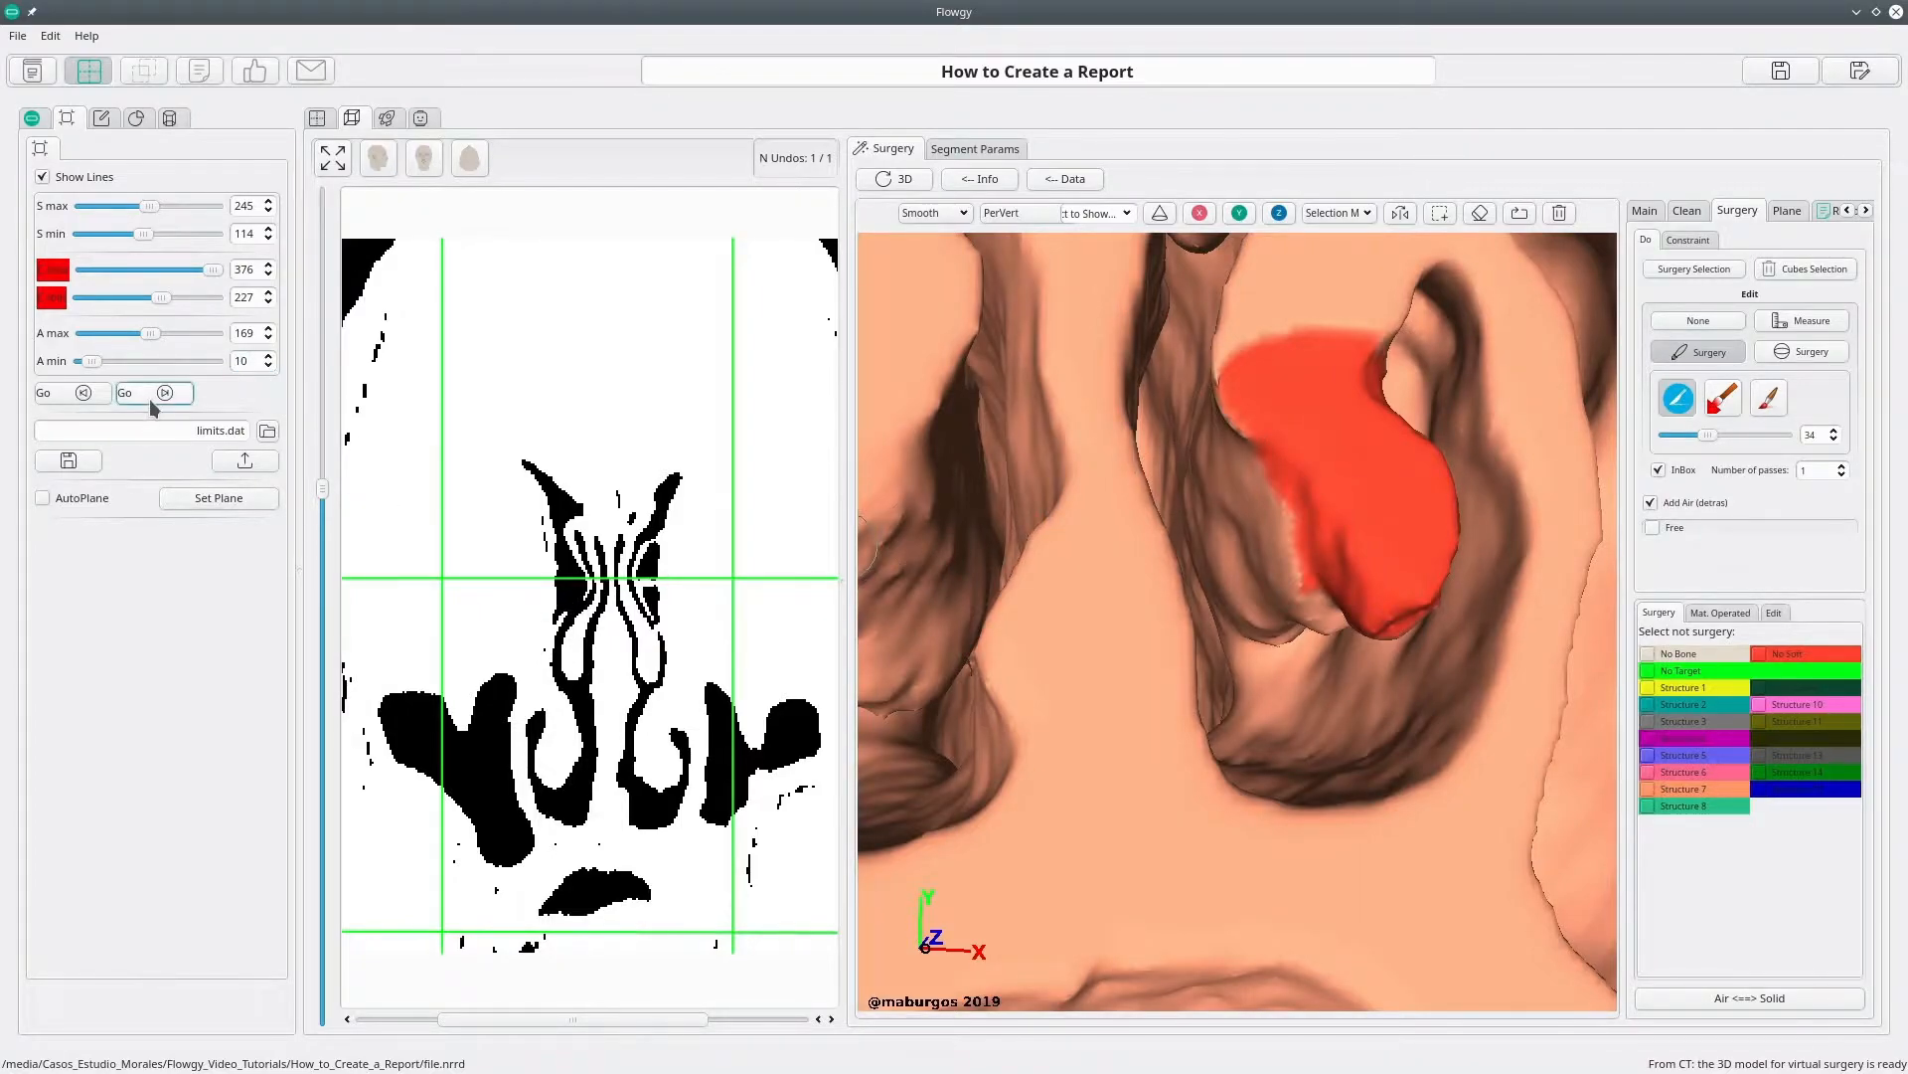
click(86, 393)
scroll(590, 796, up, 2)
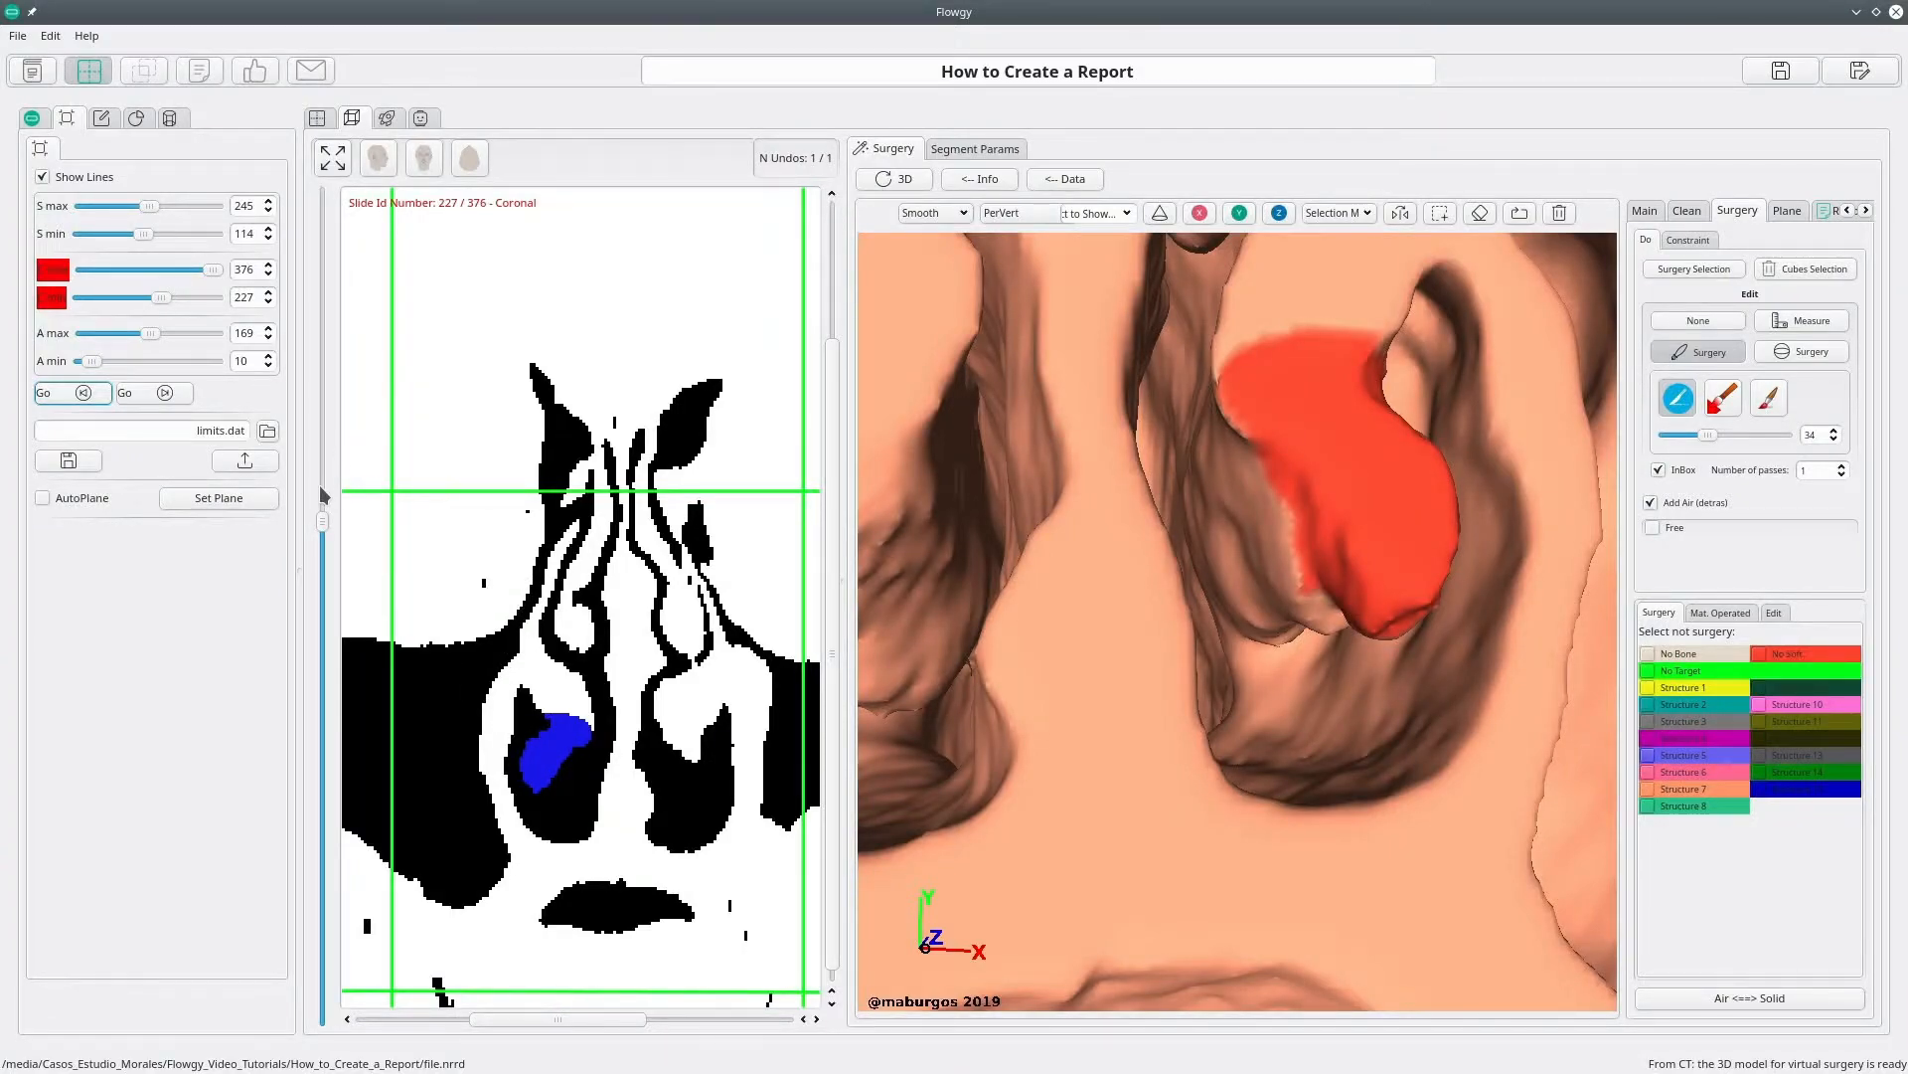
scroll(323, 494, up, 1)
mouse_move(1326, 402)
mouse_down()
mouse_move(1295, 426)
mouse_move(1372, 609)
mouse_move(1435, 538)
mouse_move(1411, 468)
mouse_move(1385, 538)
mouse_move(1435, 523)
mouse_move(1363, 375)
mouse_move(1303, 383)
mouse_move(1263, 419)
mouse_move(1325, 486)
mouse_move(1351, 566)
mouse_move(1419, 601)
mouse_move(1434, 530)
mouse_move(1429, 560)
mouse_move(1410, 547)
mouse_up()
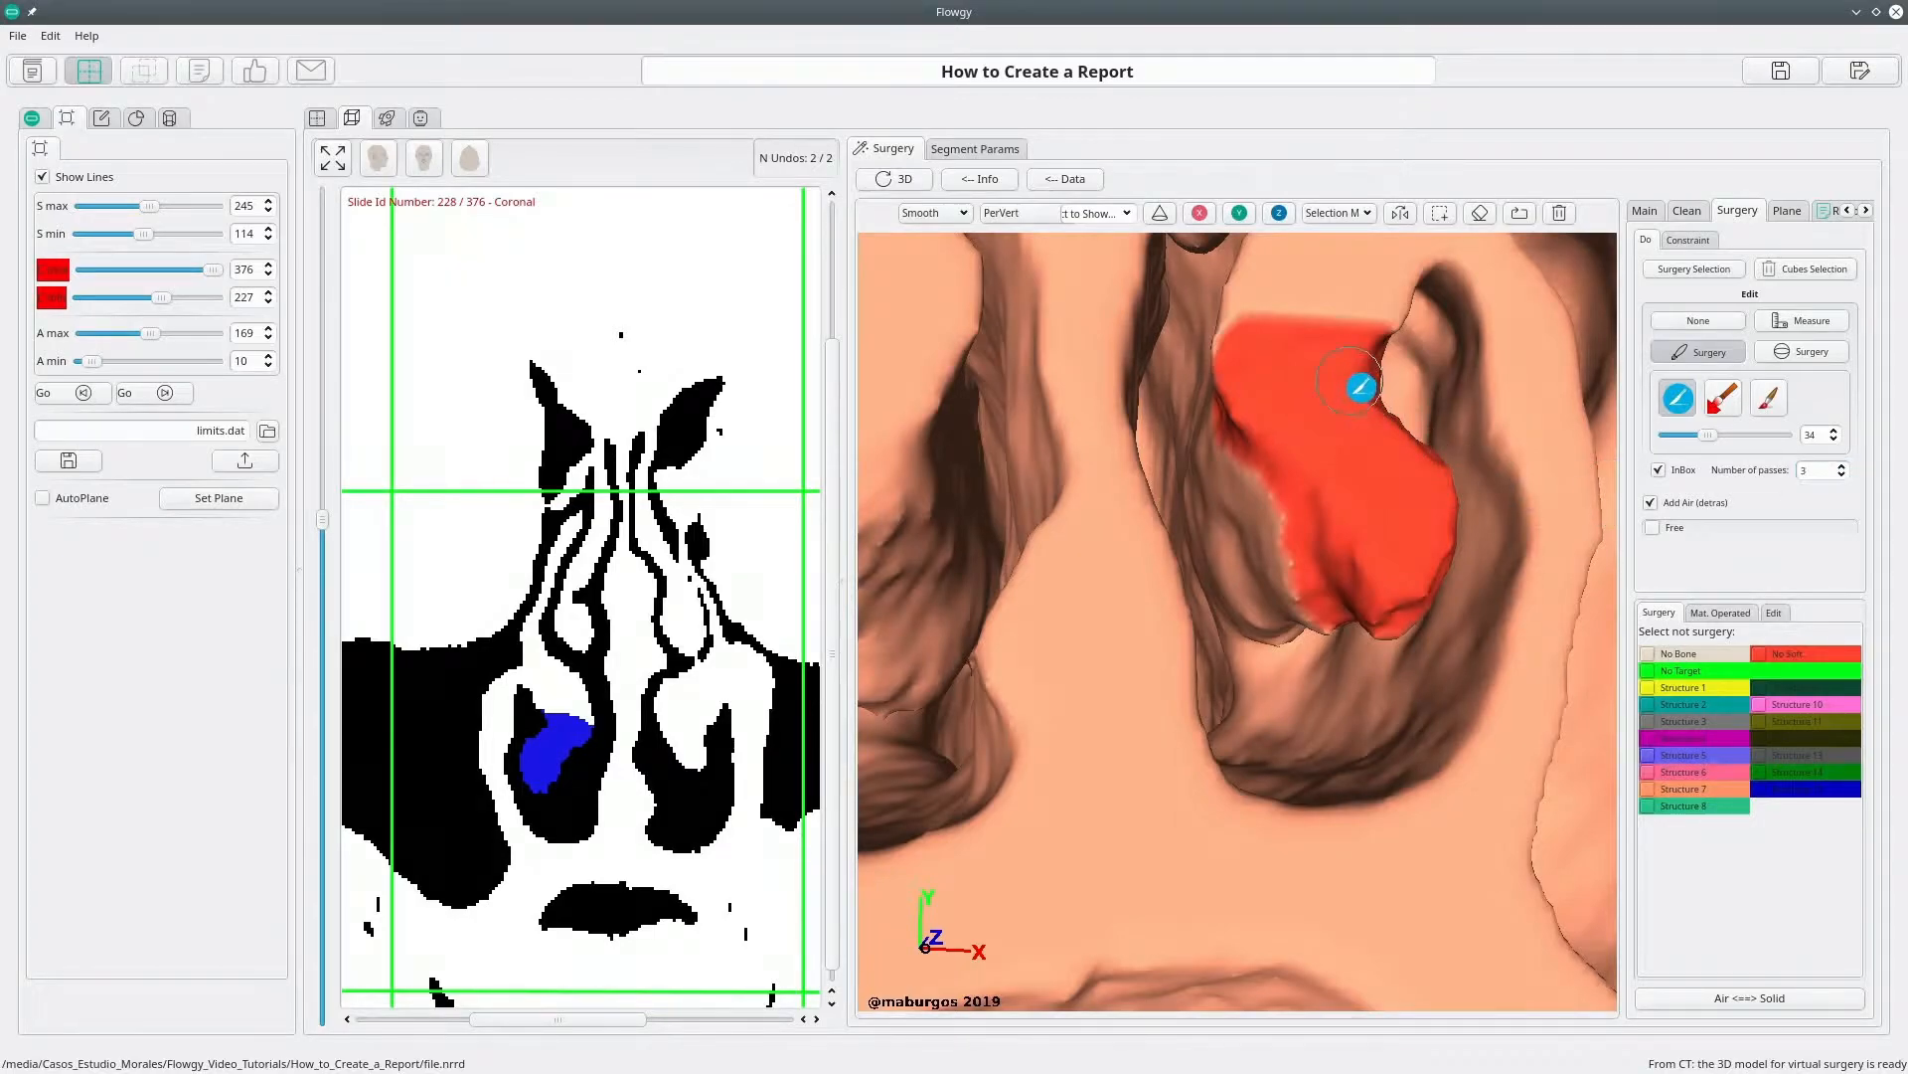
mouse_move(1292, 354)
mouse_down()
mouse_move(1265, 392)
mouse_move(1332, 571)
mouse_move(1408, 573)
mouse_move(1409, 595)
mouse_move(1432, 494)
mouse_move(1346, 430)
mouse_move(1378, 534)
mouse_move(1358, 516)
mouse_up()
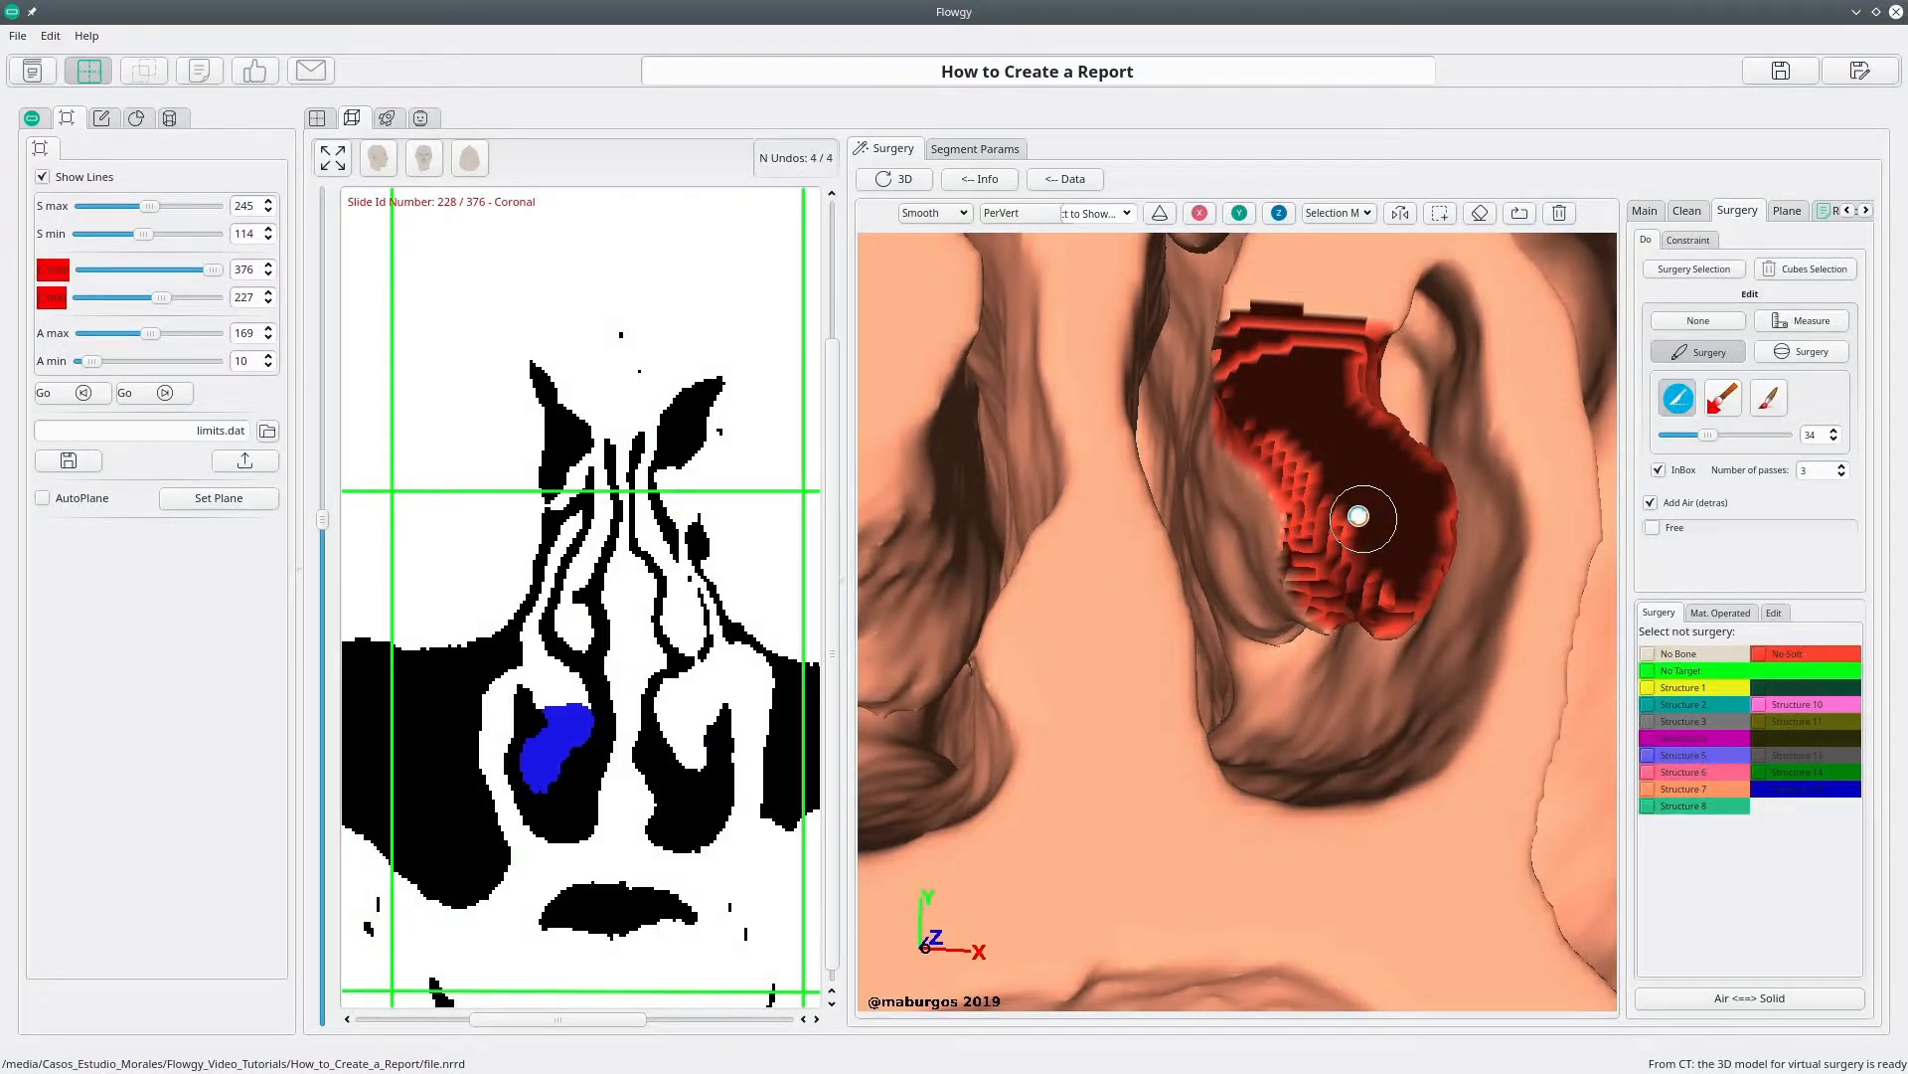
click(1358, 516)
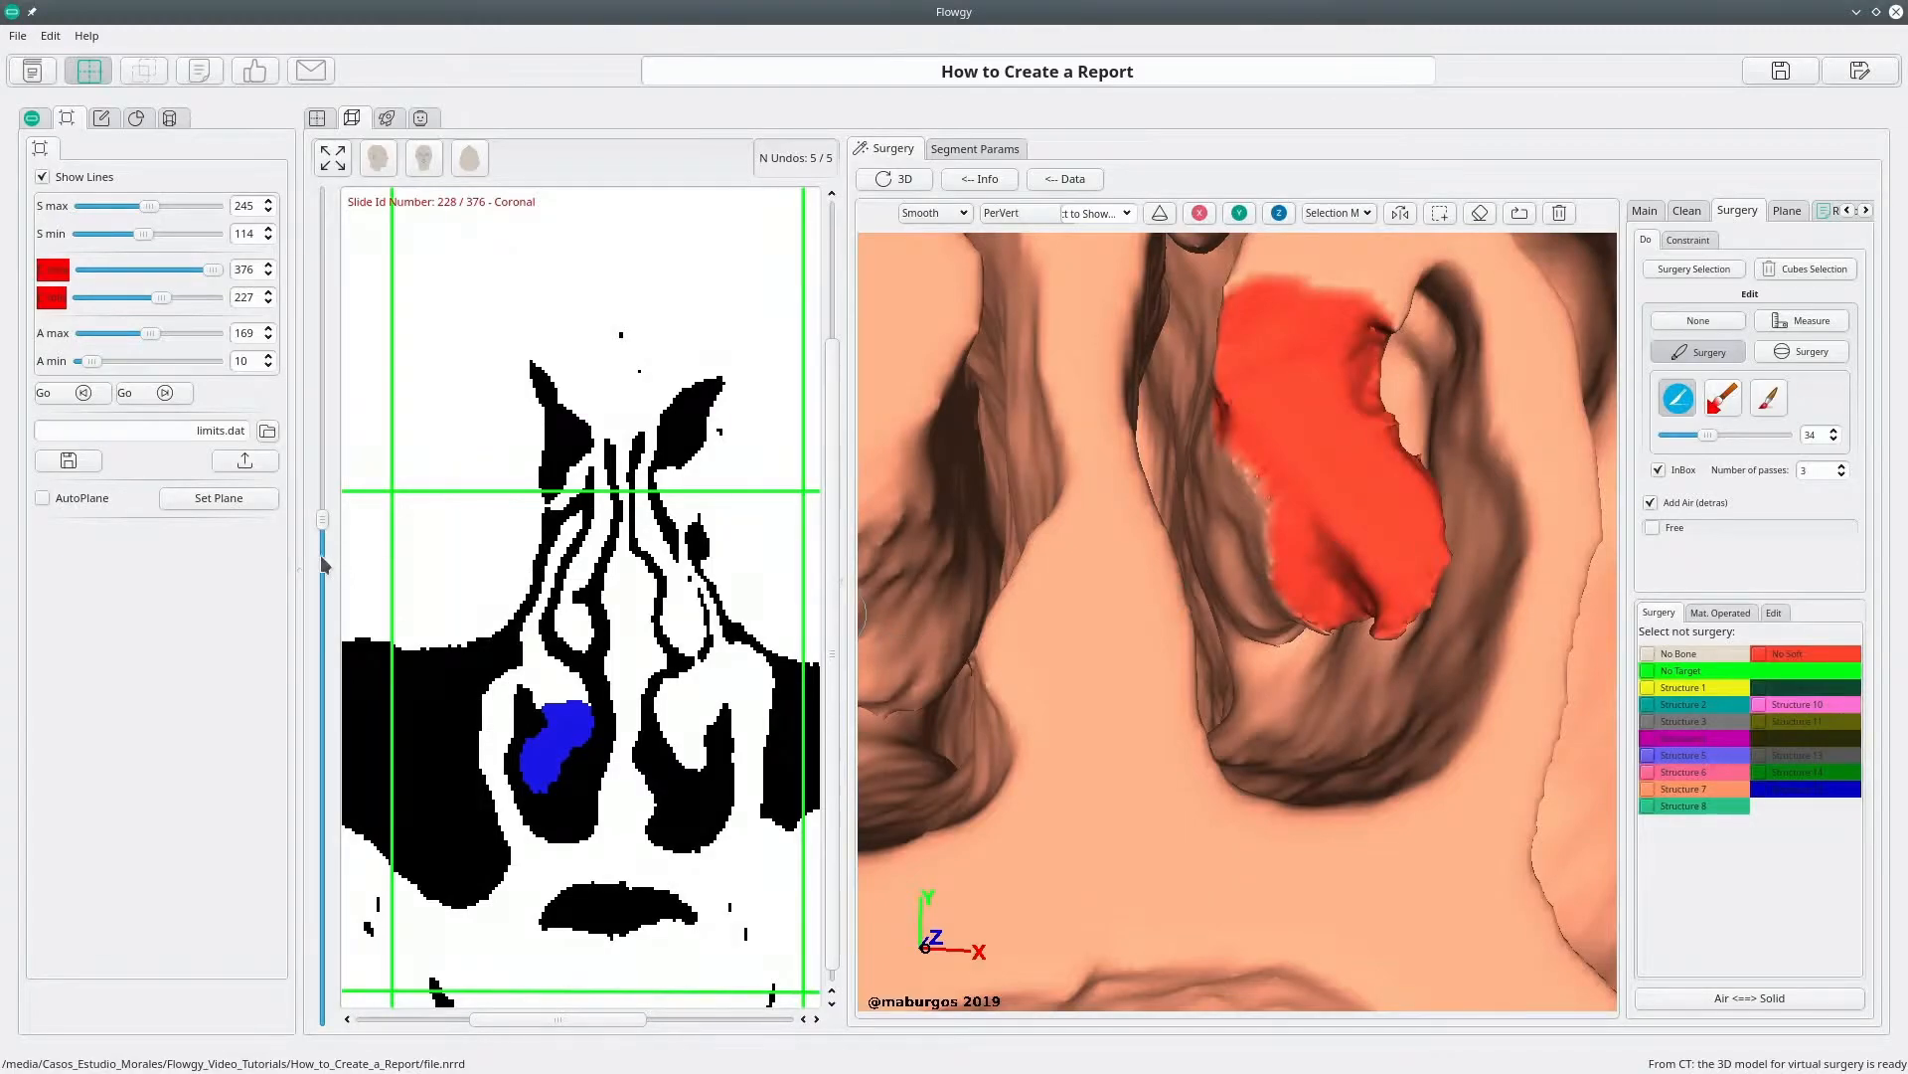
Step: Check the depth of the removed turbinate tissue on coronal slides 228 to 235
scroll(323, 531, up, 2)
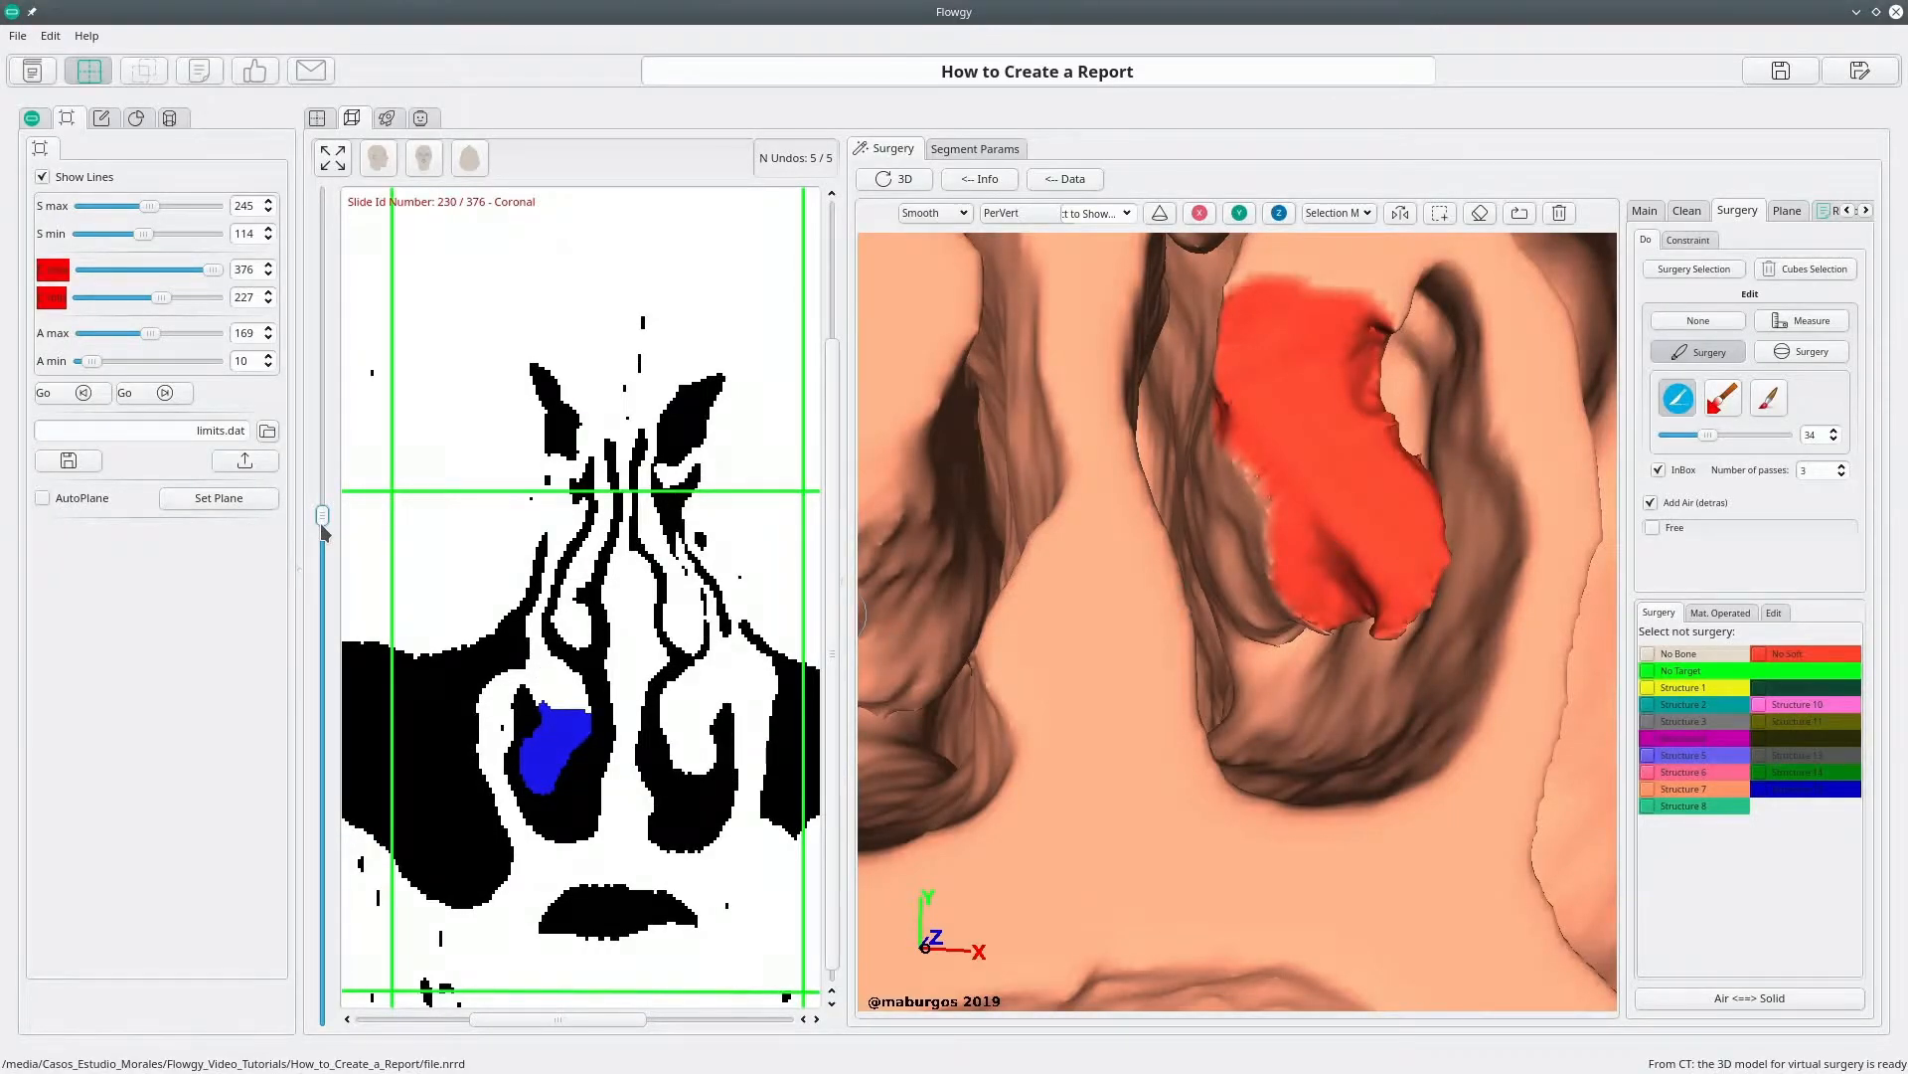
scroll(323, 532, up, 1)
scroll(323, 531, up, 2)
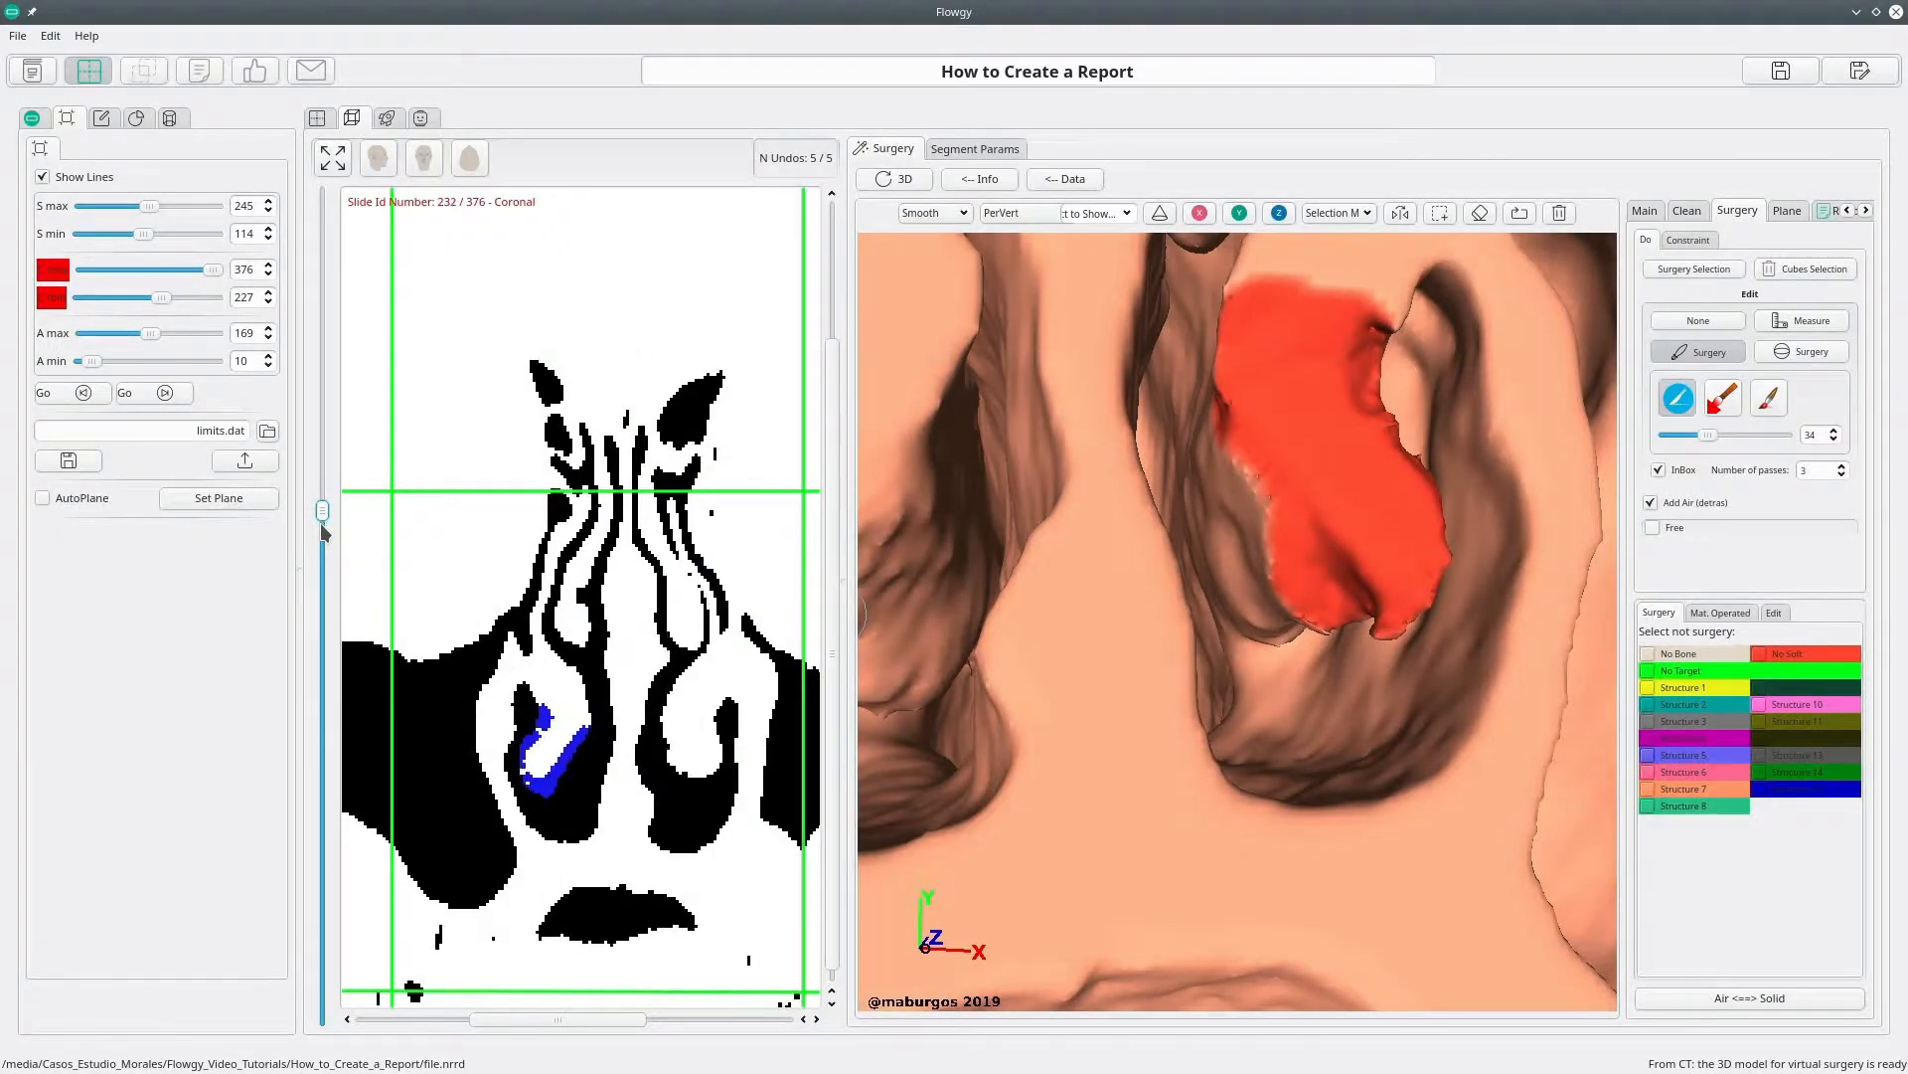
scroll(323, 532, up, 3)
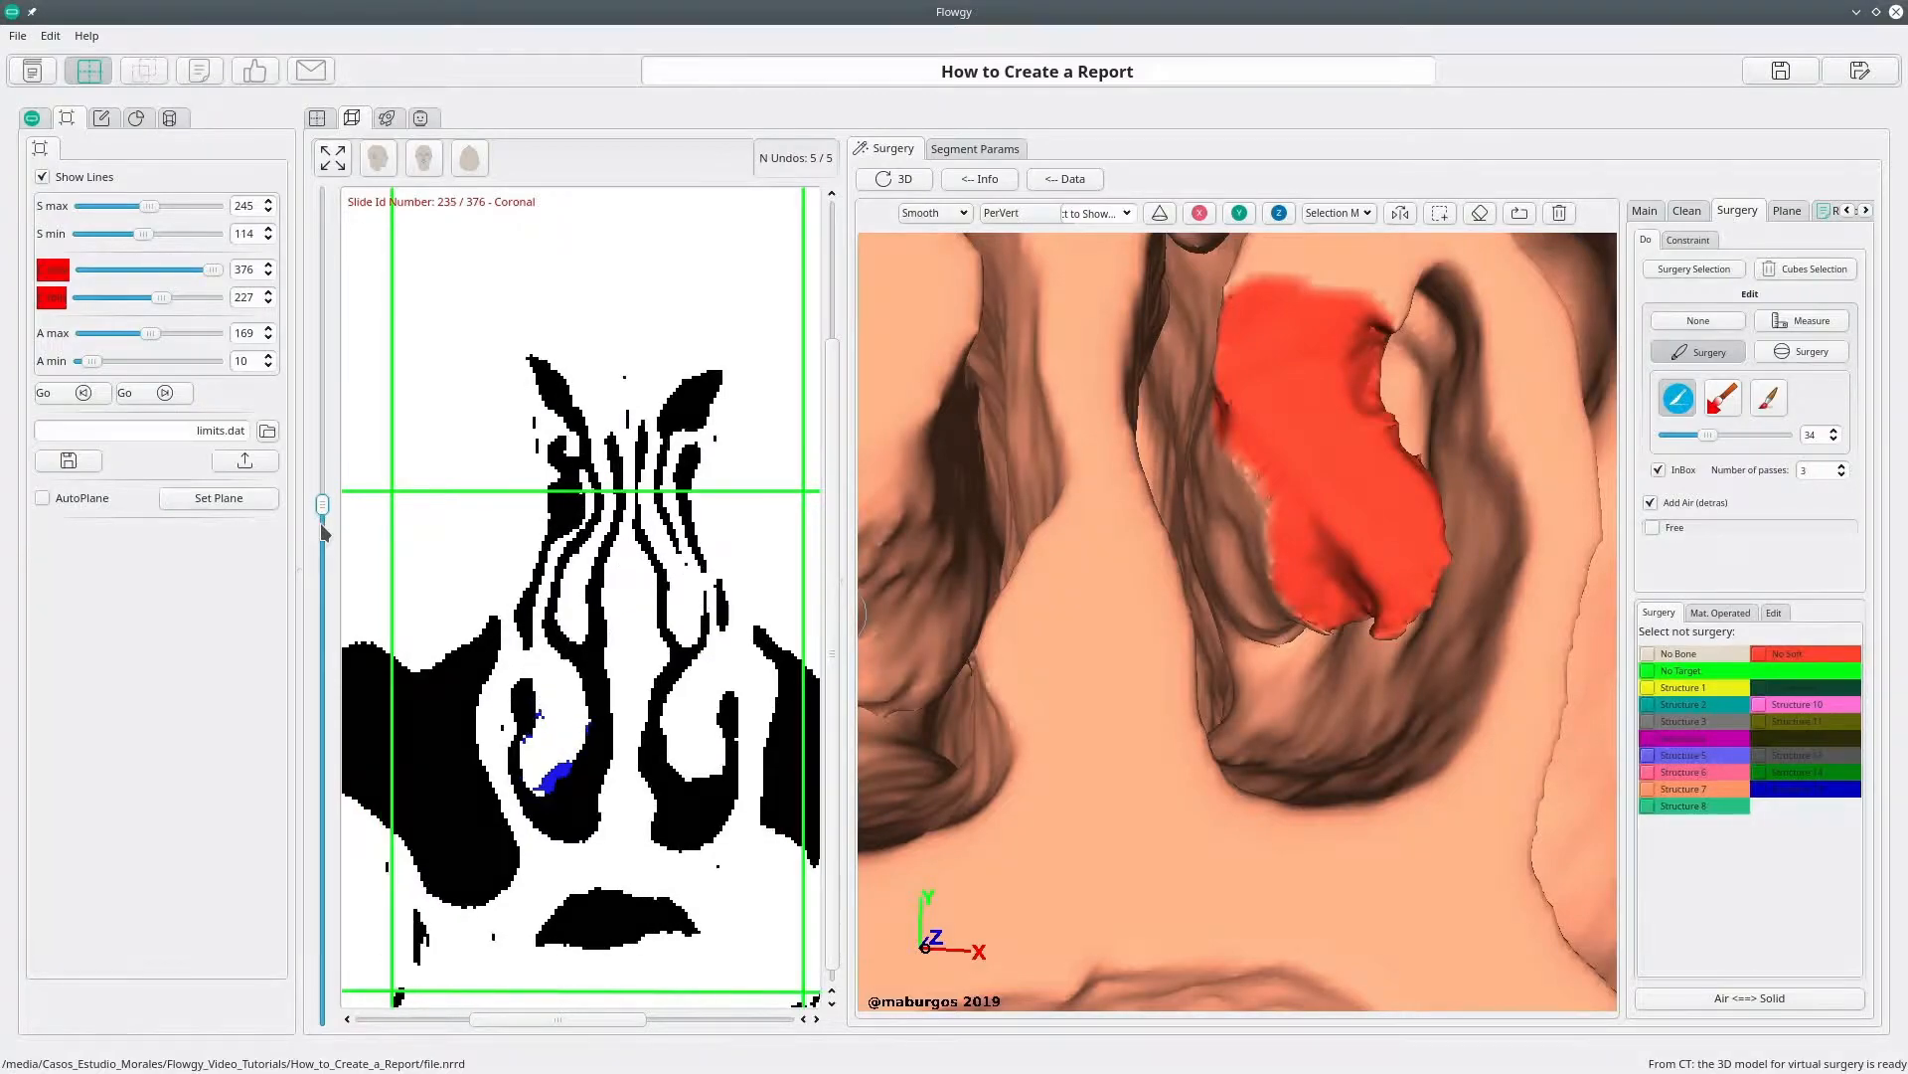
Step: With Add Air off and the number of passes set to 1, rebuild tissue over the removed area of the right inferior turbinate
scroll(323, 532, down, 6)
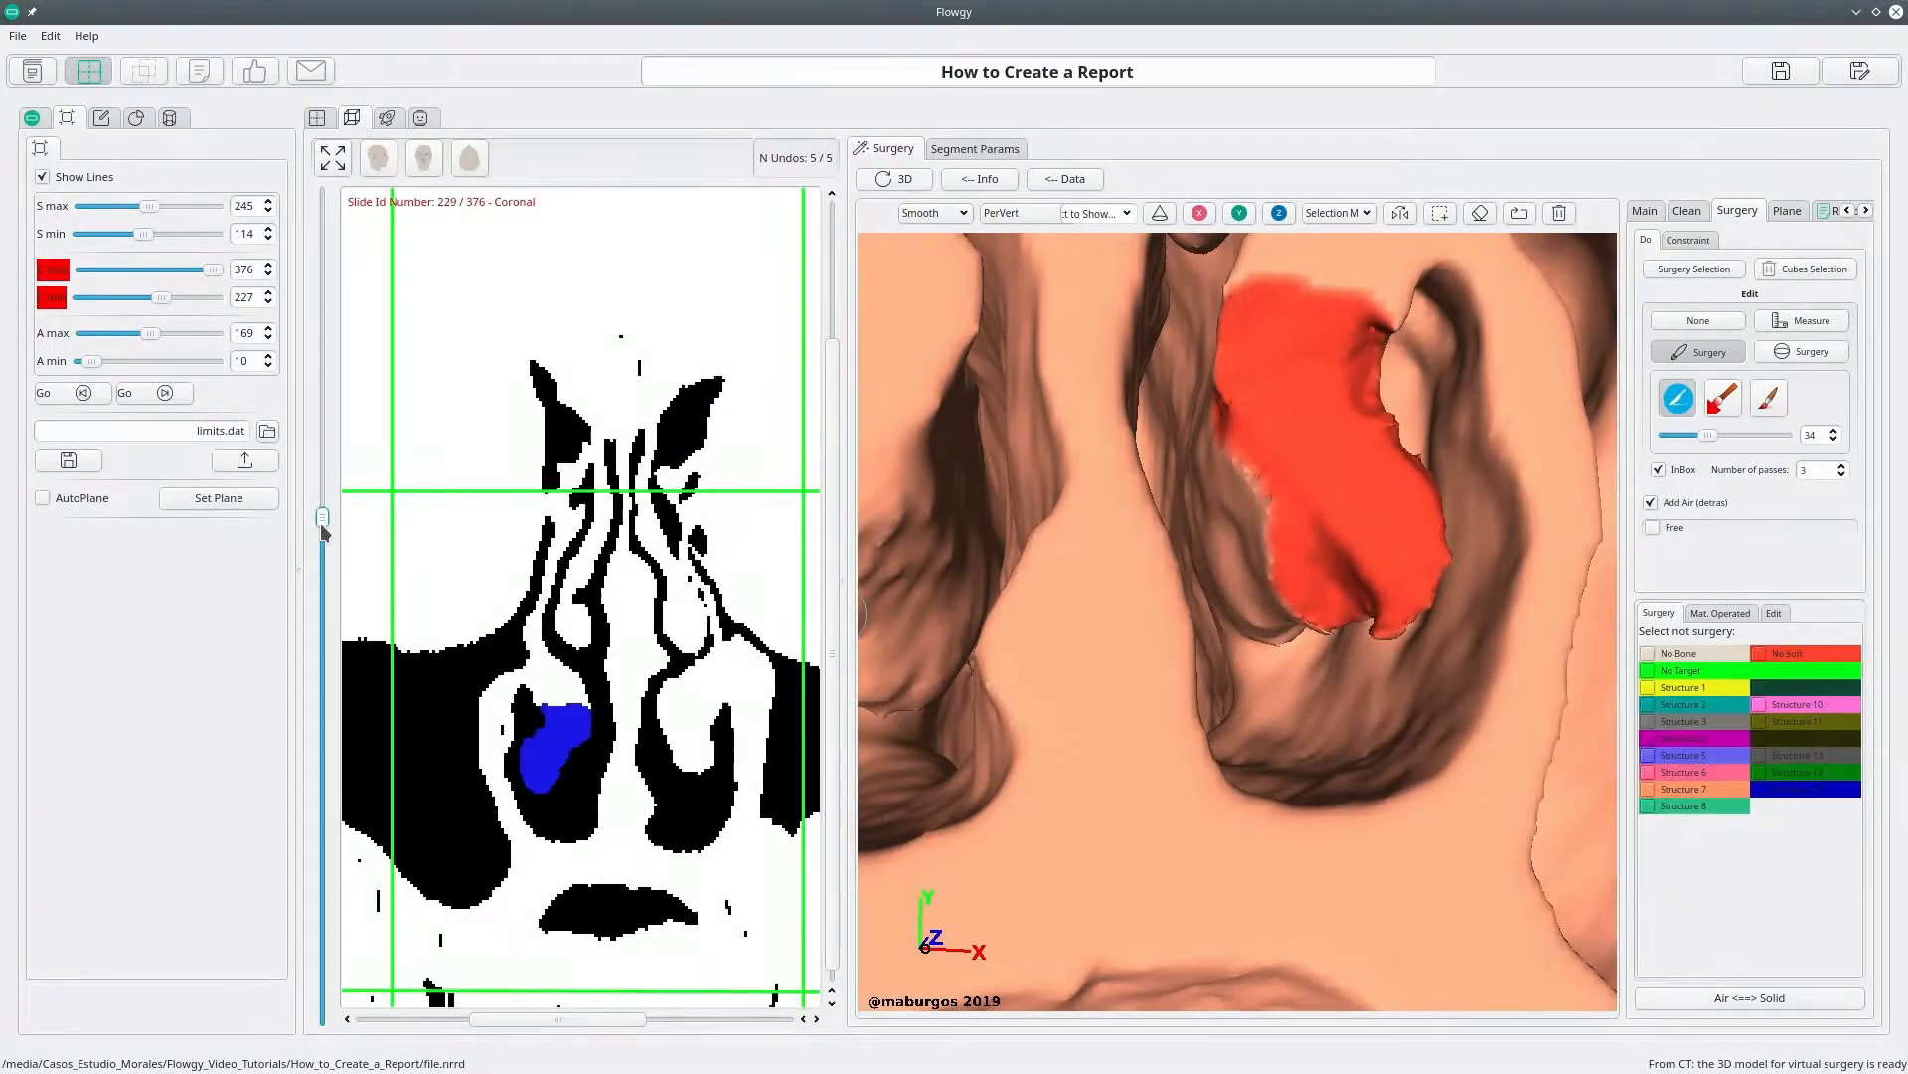
scroll(323, 532, up, 1)
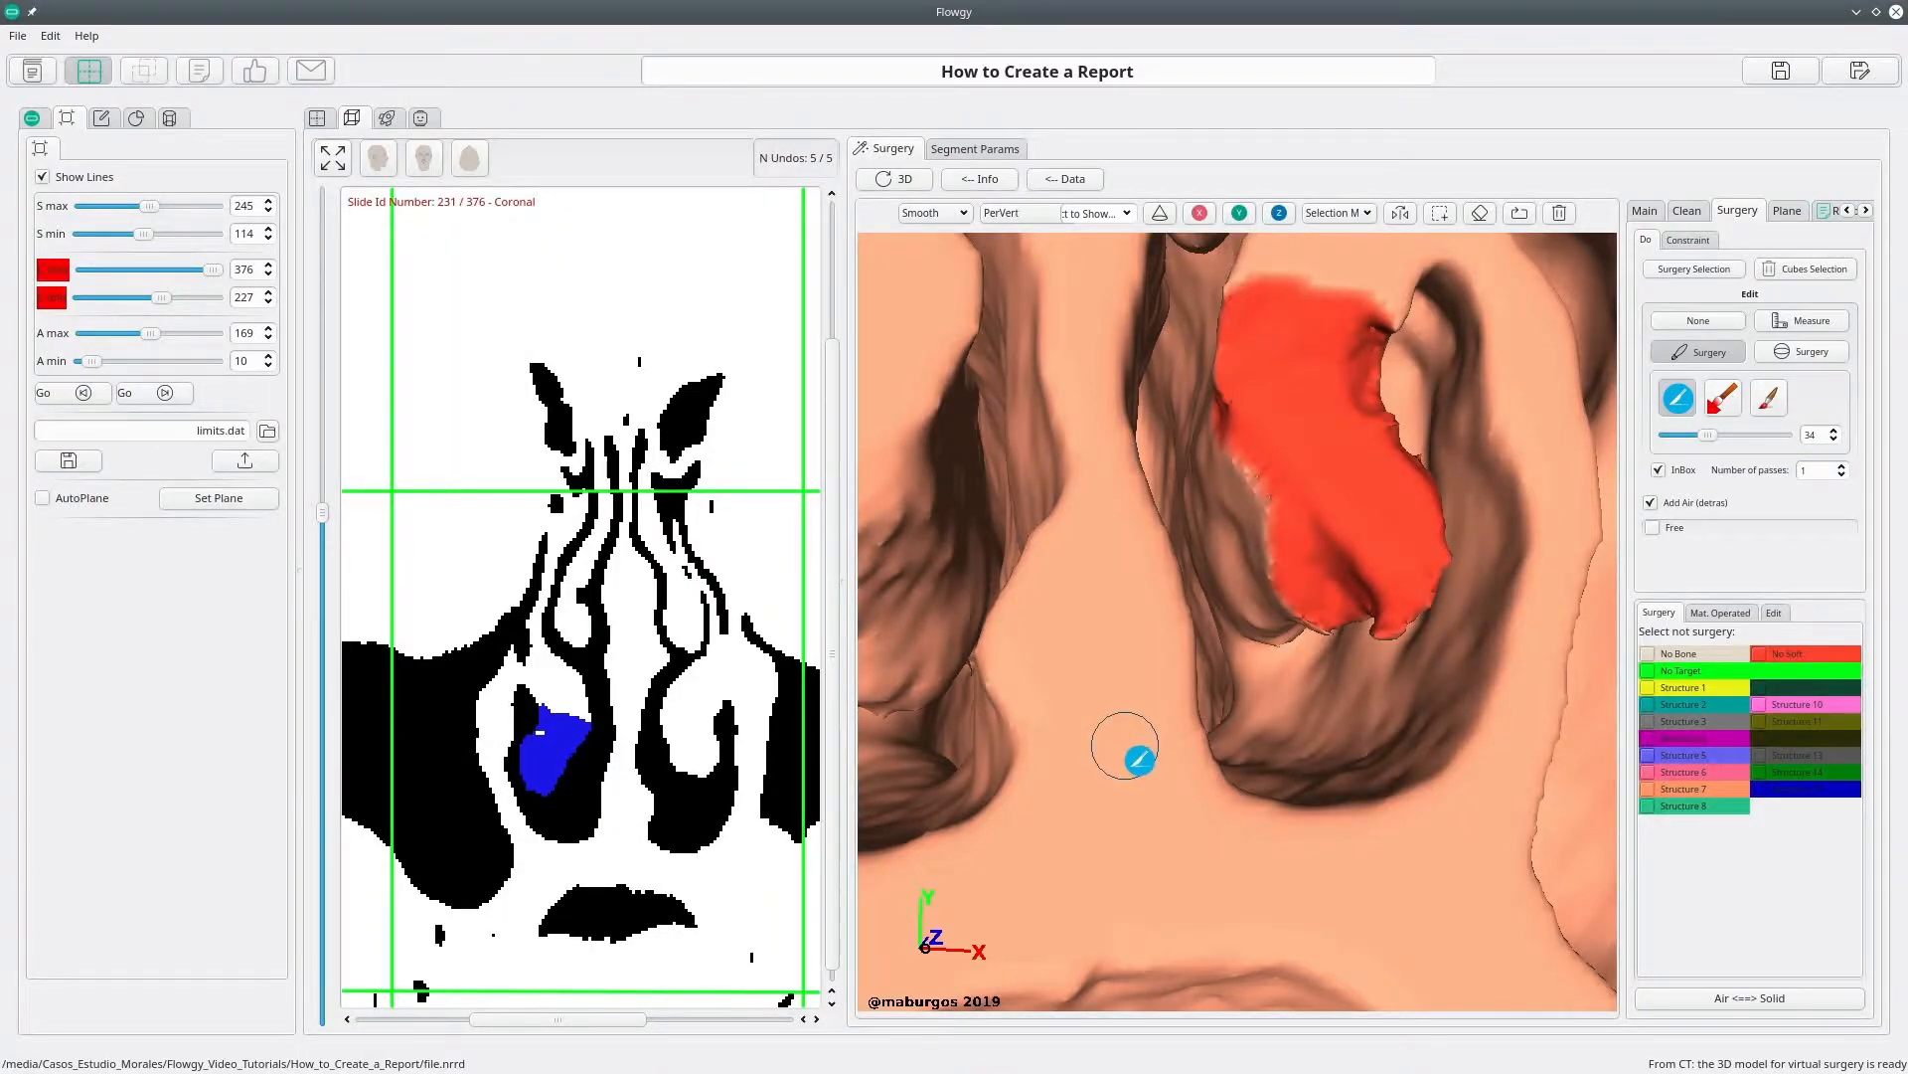
mouse_move(1292, 351)
mouse_down()
mouse_move(1265, 443)
mouse_move(1333, 570)
mouse_move(1419, 546)
mouse_move(1357, 436)
mouse_move(1367, 375)
mouse_move(1331, 363)
mouse_move(1300, 446)
mouse_move(1325, 559)
mouse_move(1416, 613)
mouse_move(1396, 487)
mouse_move(1312, 337)
mouse_move(1373, 497)
mouse_move(1366, 563)
mouse_move(1397, 497)
mouse_move(1371, 413)
mouse_move(1295, 367)
mouse_move(1361, 588)
mouse_move(1440, 567)
mouse_move(1315, 385)
mouse_up()
scroll(322, 542, down, 3)
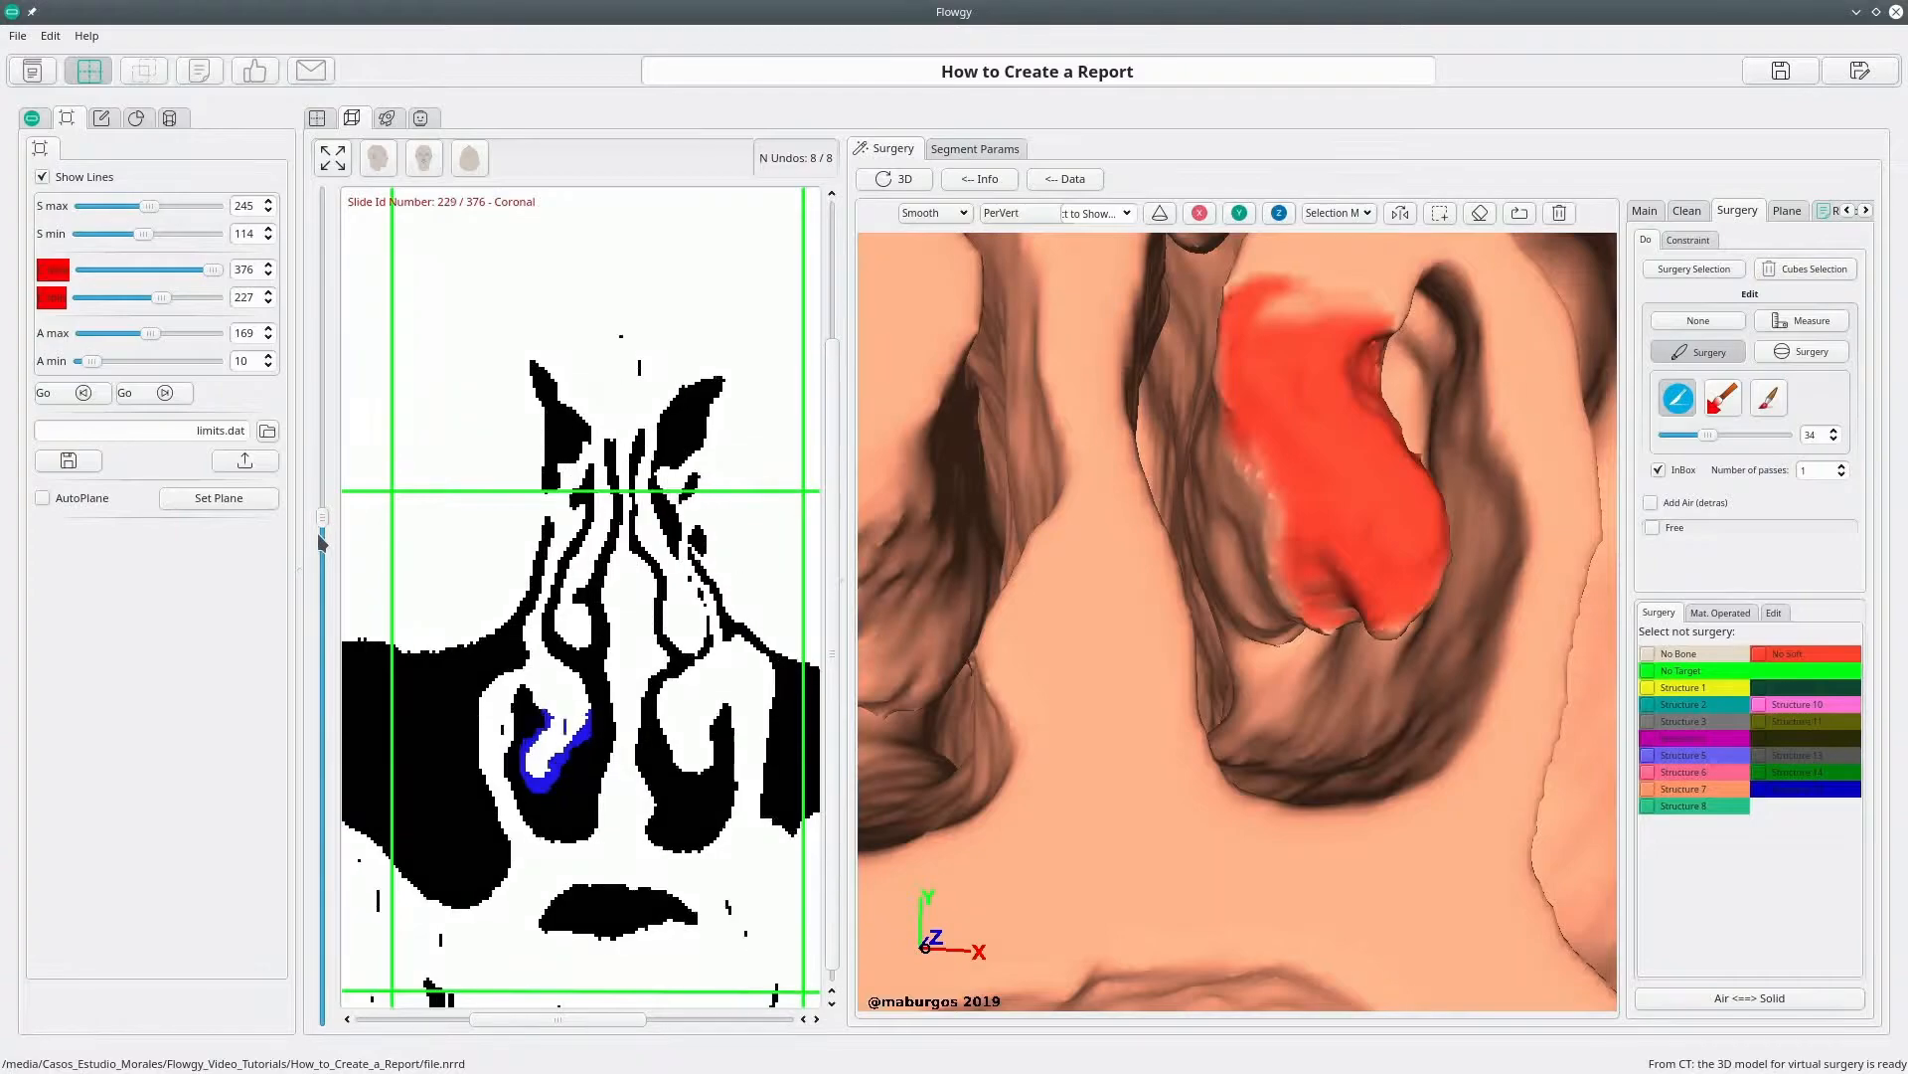
mouse_move(1270, 362)
mouse_down()
mouse_move(1274, 481)
mouse_move(1321, 586)
mouse_move(1393, 563)
mouse_move(1329, 388)
mouse_move(1411, 558)
mouse_move(1355, 405)
mouse_move(1252, 408)
mouse_move(1355, 503)
mouse_move(1380, 582)
mouse_move(1329, 438)
mouse_move(1372, 413)
mouse_move(1328, 383)
mouse_move(1286, 477)
mouse_move(1354, 600)
mouse_move(1372, 516)
mouse_move(1303, 391)
mouse_move(1436, 531)
mouse_move(1333, 553)
mouse_move(1313, 400)
mouse_move(1292, 397)
mouse_move(1280, 436)
mouse_move(1381, 587)
mouse_move(1427, 498)
mouse_move(1312, 328)
mouse_move(1331, 481)
mouse_up()
drag(1289, 325, 1315, 468)
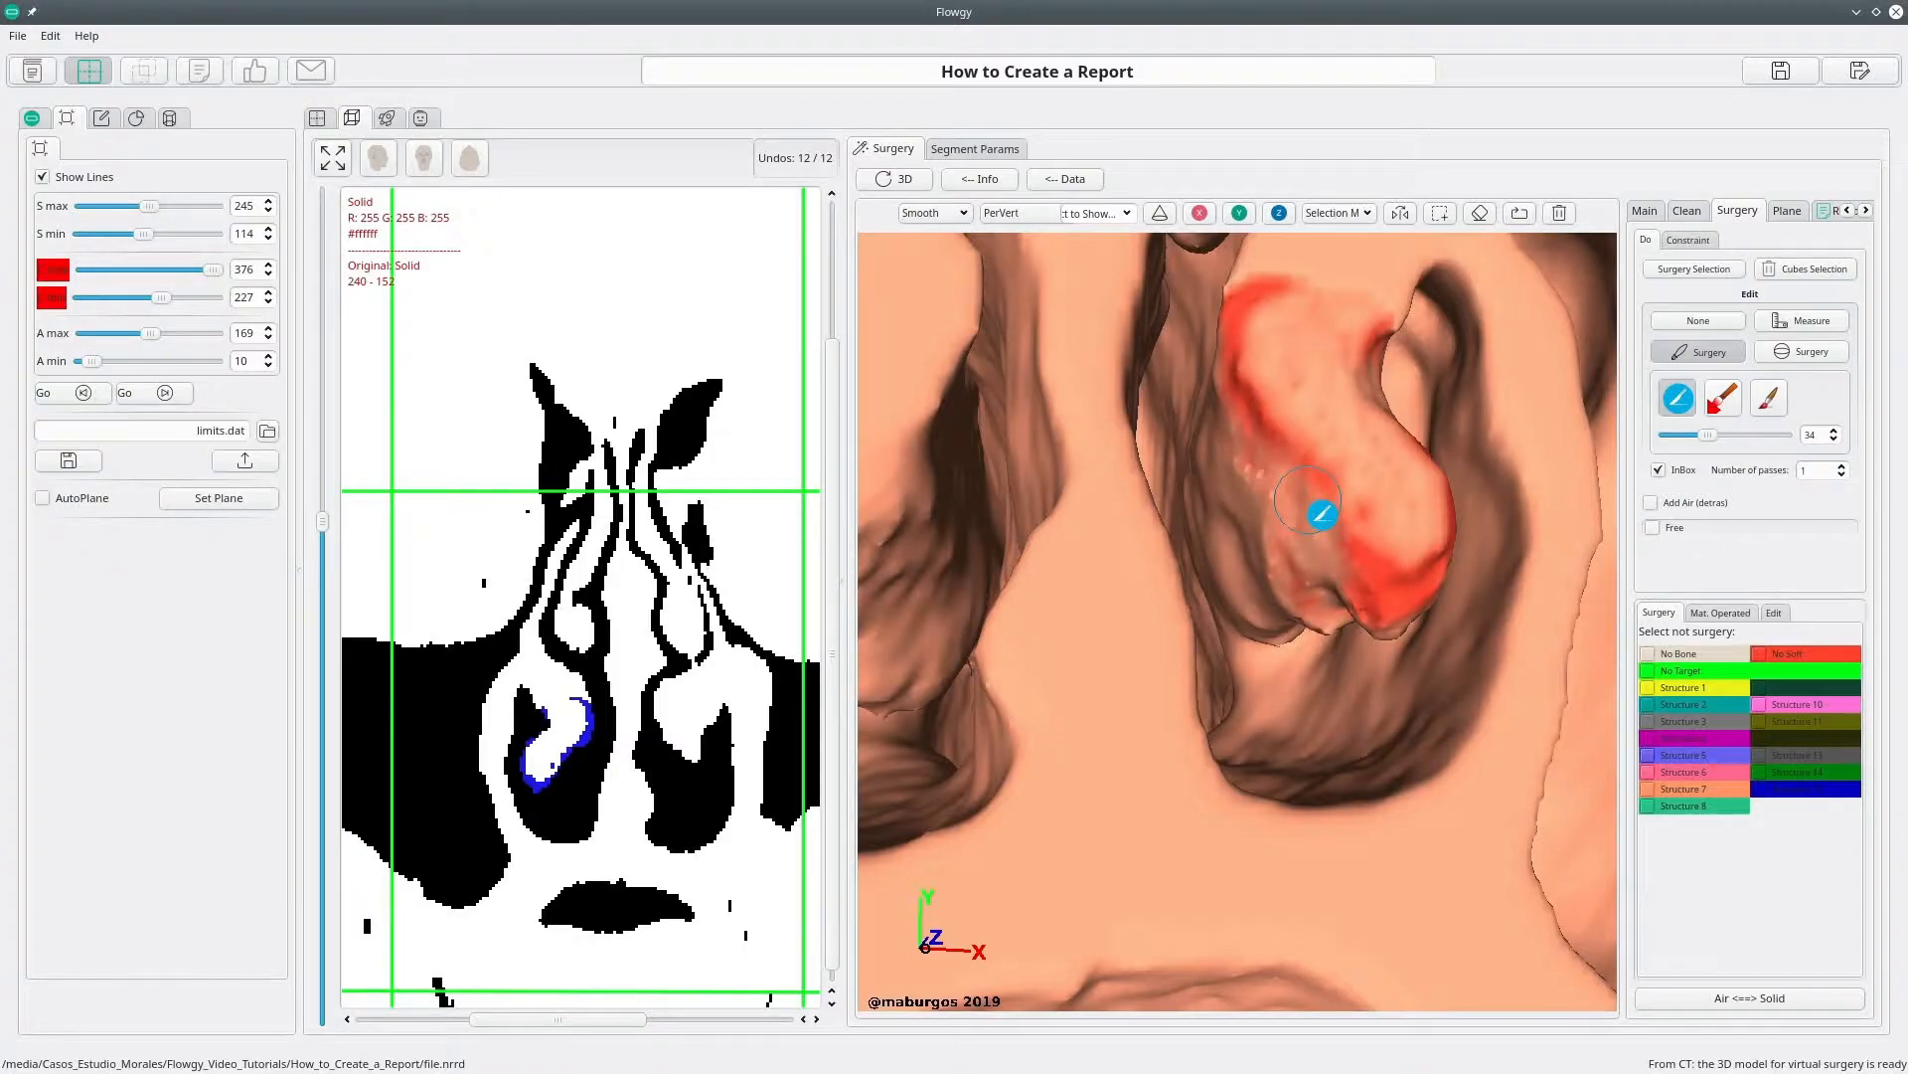
mouse_move(1382, 507)
middle_down()
mouse_move(1346, 533)
mouse_move(1370, 517)
middle_up()
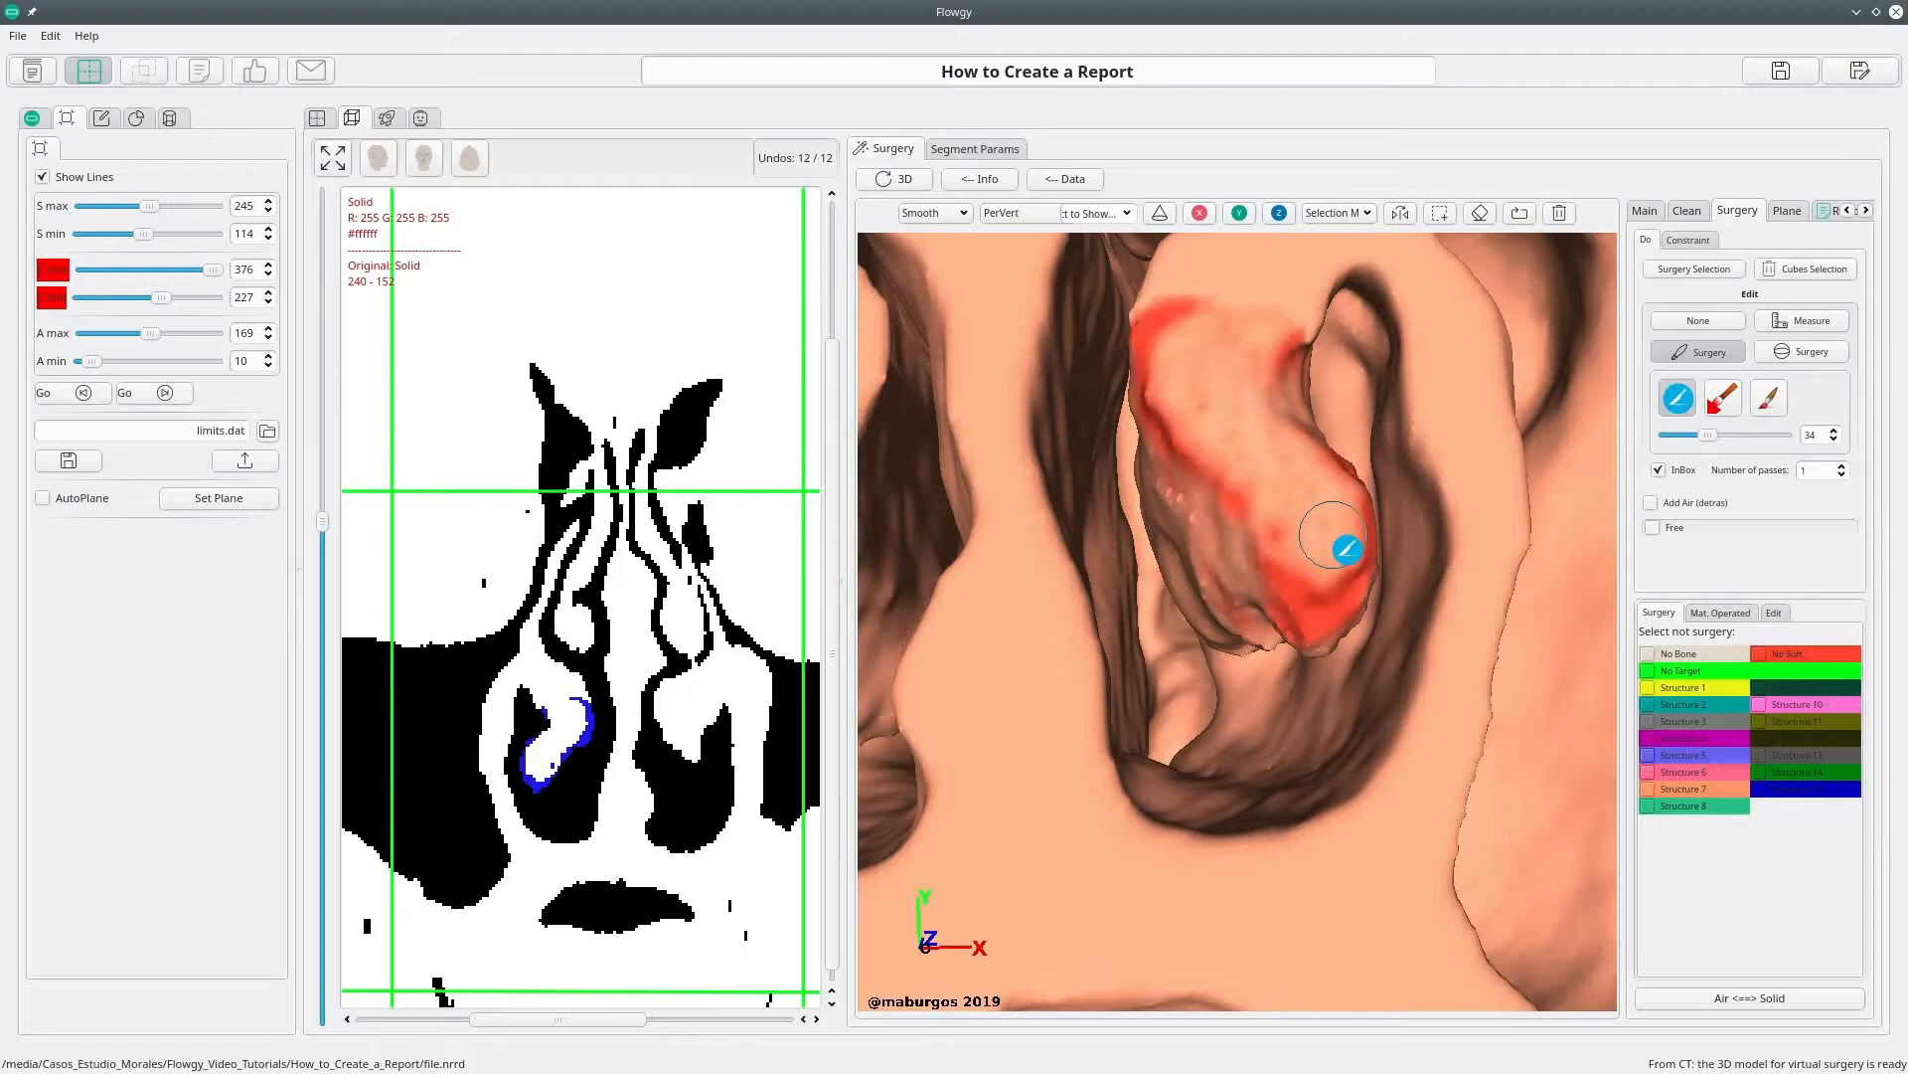
Step: Enable the Free option and add further solid tissue with the brush over the turbinate's remaining operated surface
click(1656, 527)
mouse_move(1232, 378)
mouse_down()
mouse_move(1238, 552)
mouse_move(1303, 566)
mouse_move(1260, 372)
mouse_move(1346, 498)
mouse_move(1299, 554)
mouse_move(1214, 379)
mouse_move(1229, 367)
mouse_move(1183, 408)
mouse_move(1231, 537)
mouse_move(1329, 630)
mouse_move(1311, 494)
mouse_move(1257, 435)
mouse_move(1291, 438)
mouse_move(1266, 388)
mouse_move(1189, 413)
mouse_move(1265, 558)
mouse_move(1316, 498)
mouse_move(1243, 396)
mouse_move(1273, 581)
mouse_move(1226, 541)
mouse_up()
middle_drag(1227, 541, 1252, 647)
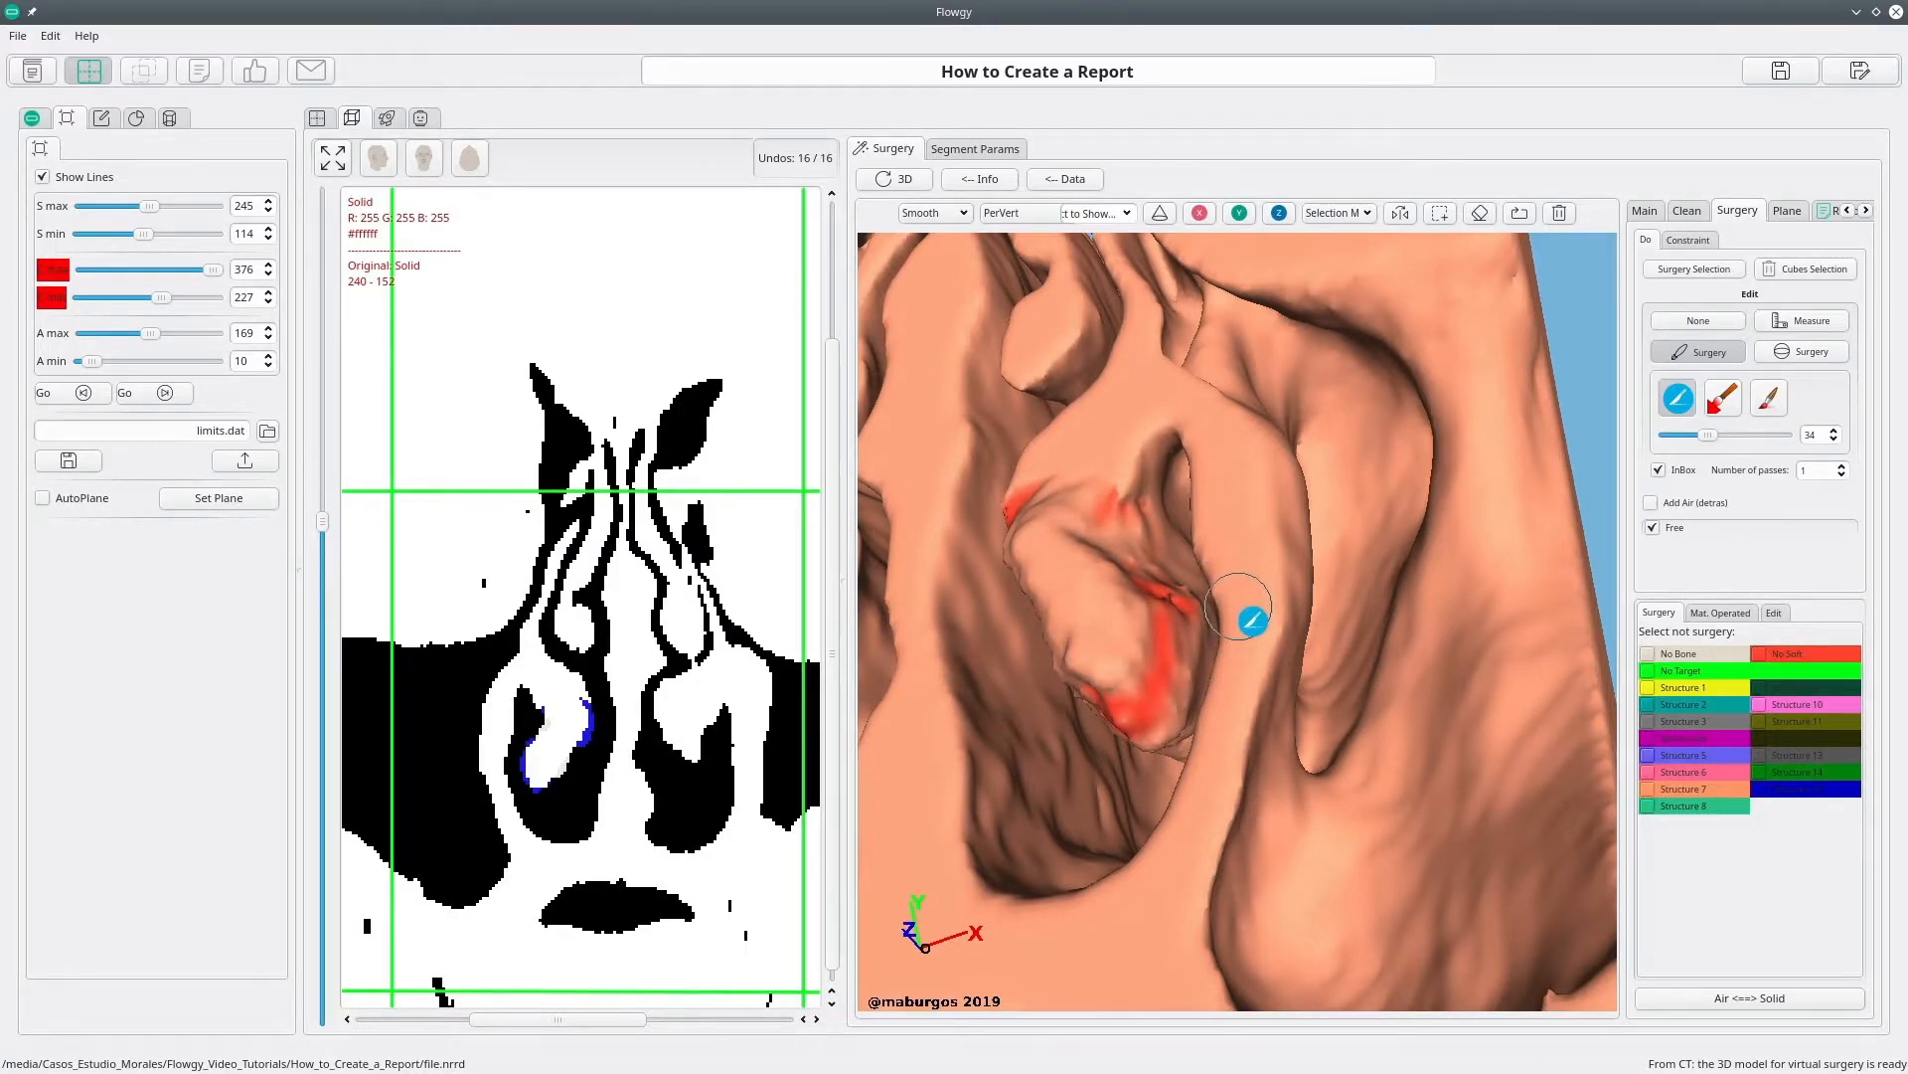
middle_drag(1262, 624, 1261, 622)
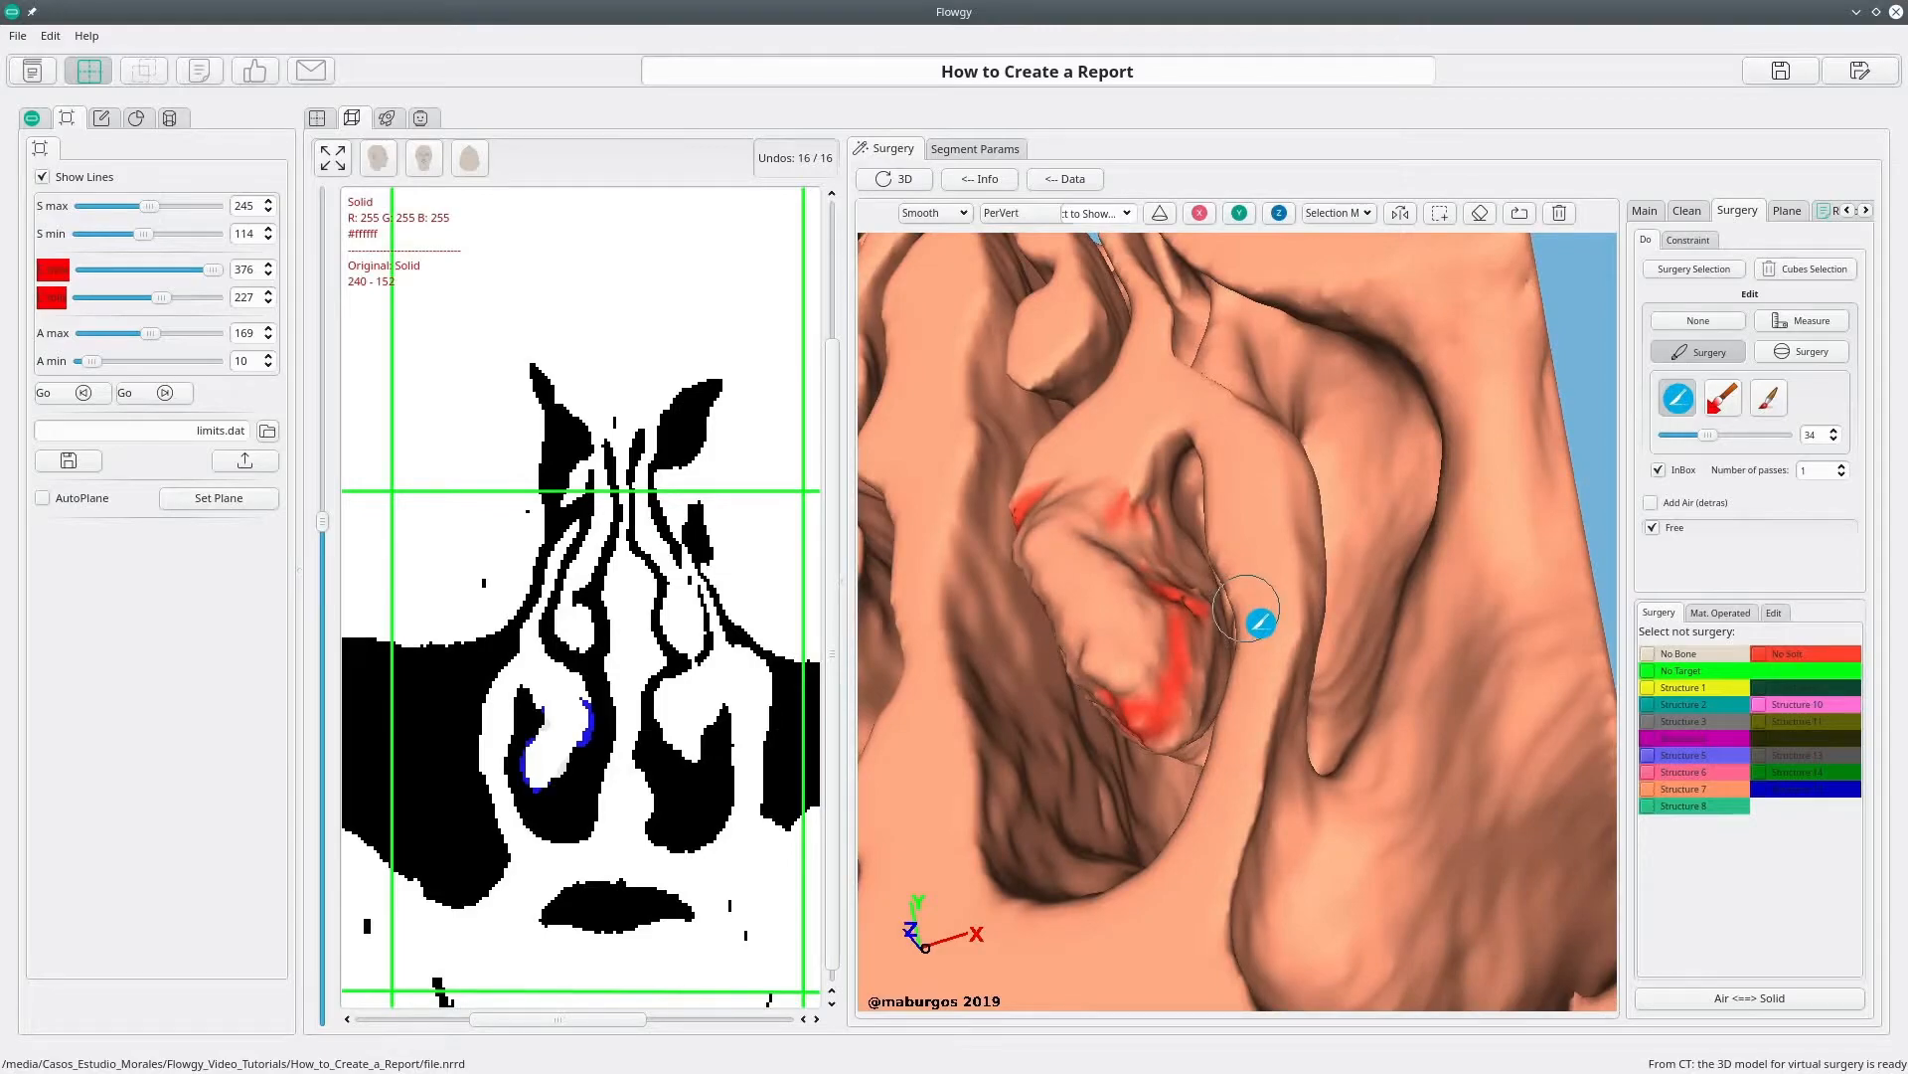
Step: Activate the sphere-type Surgery tool and set its sphere size to 24
click(1815, 354)
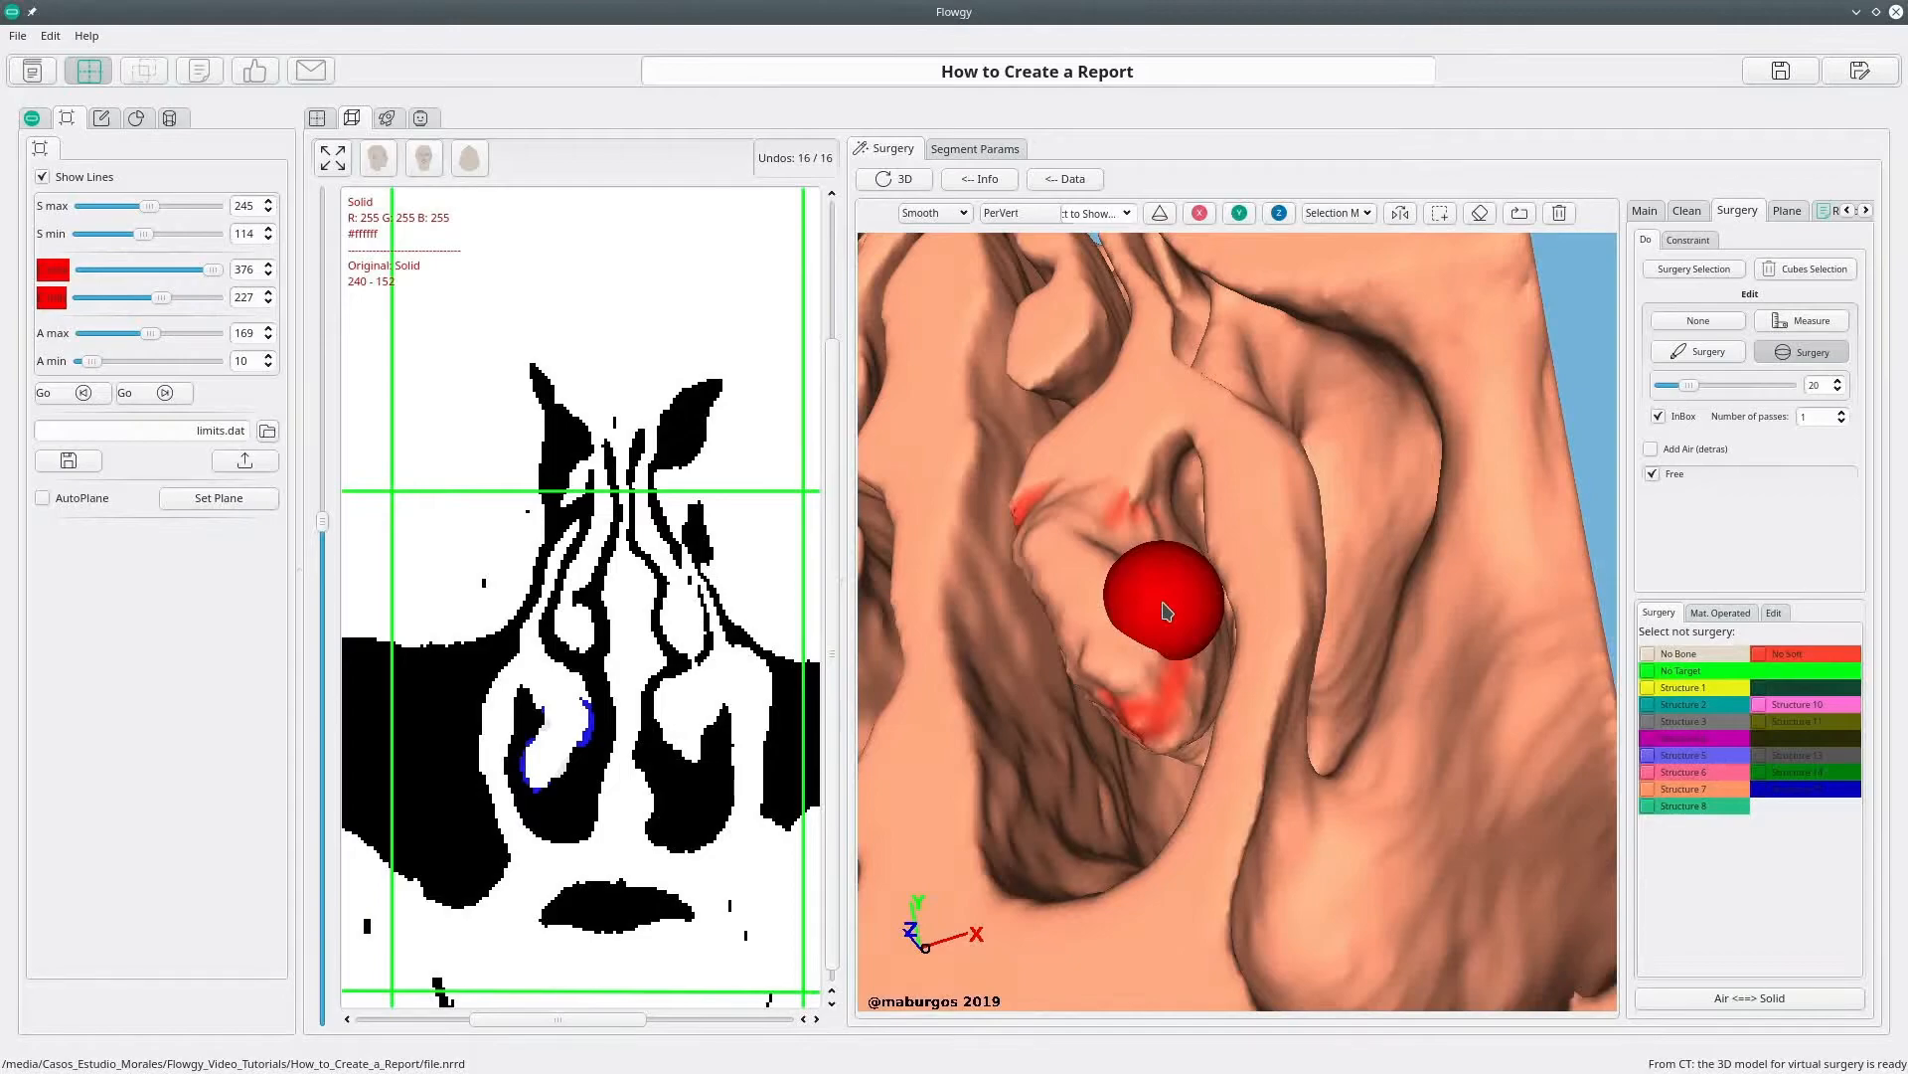
scroll(1168, 612, up, 3)
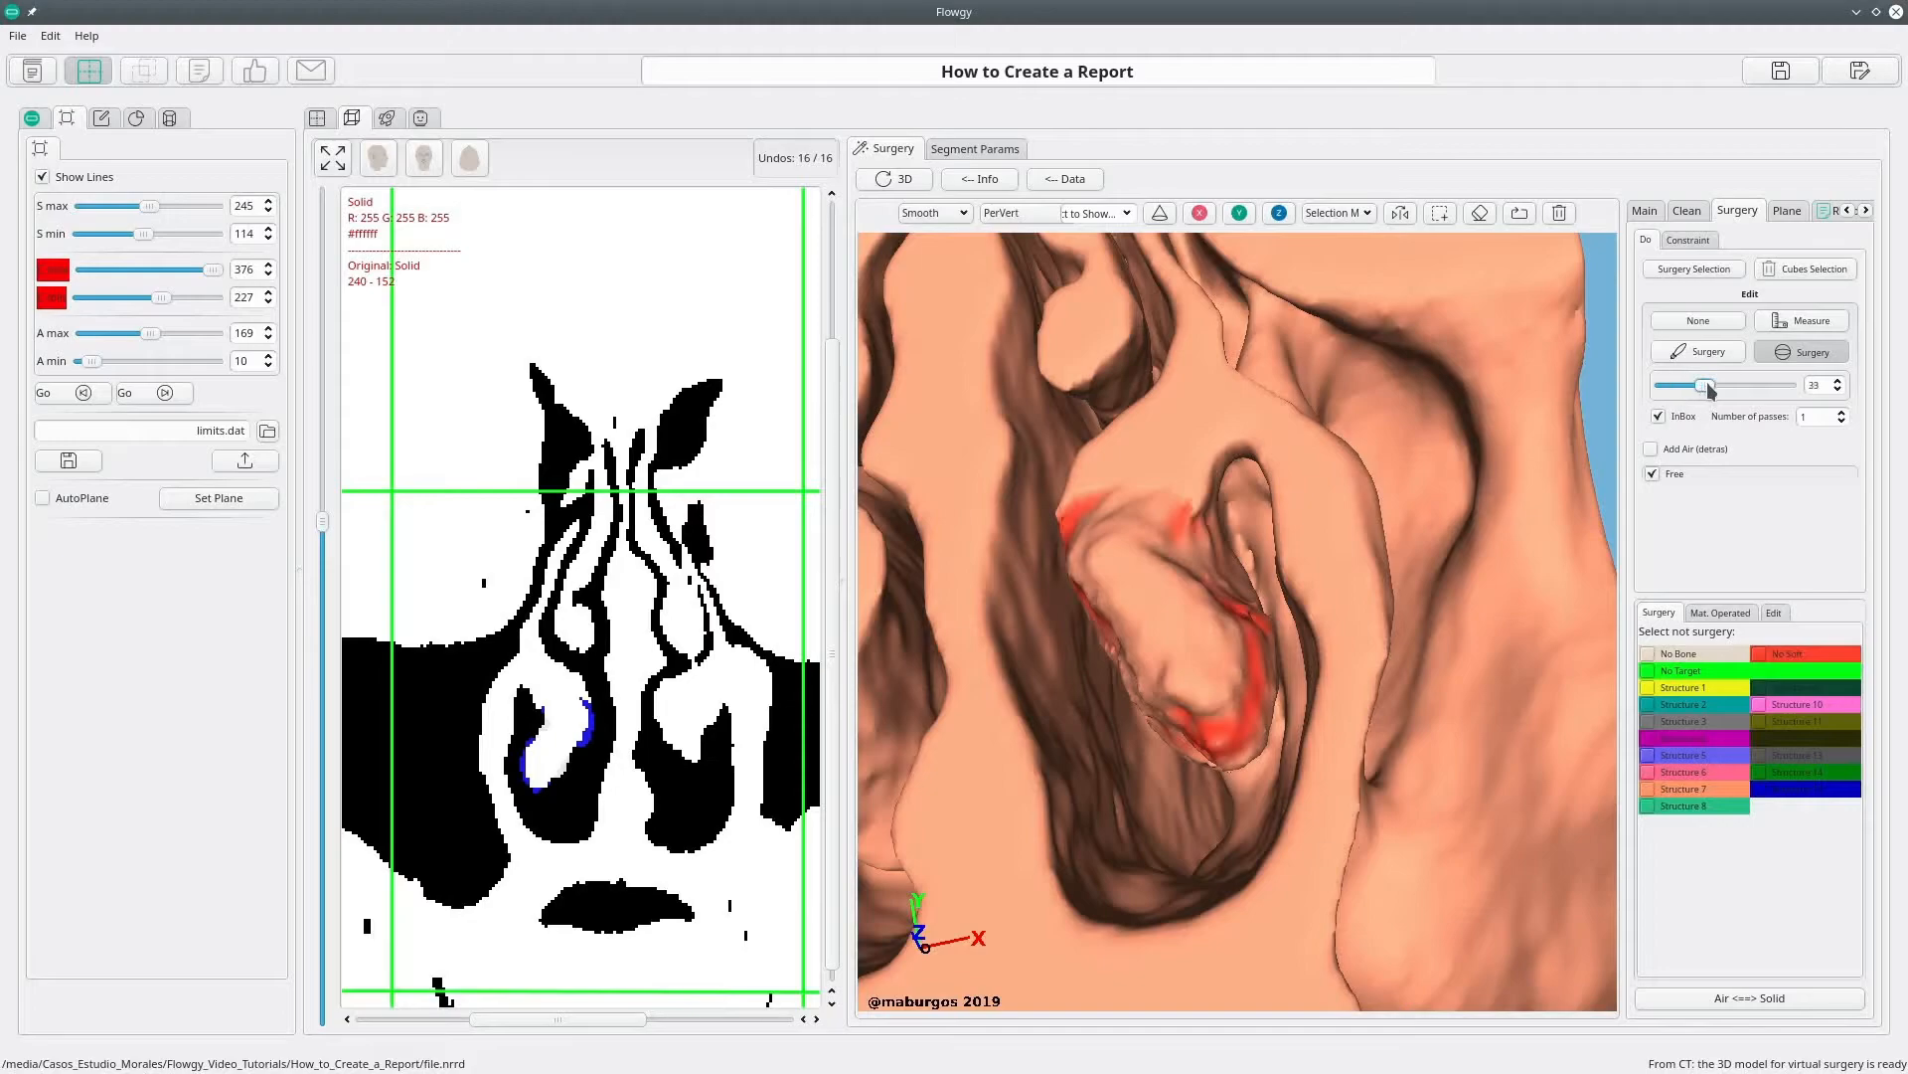
drag(1737, 395, 1743, 395)
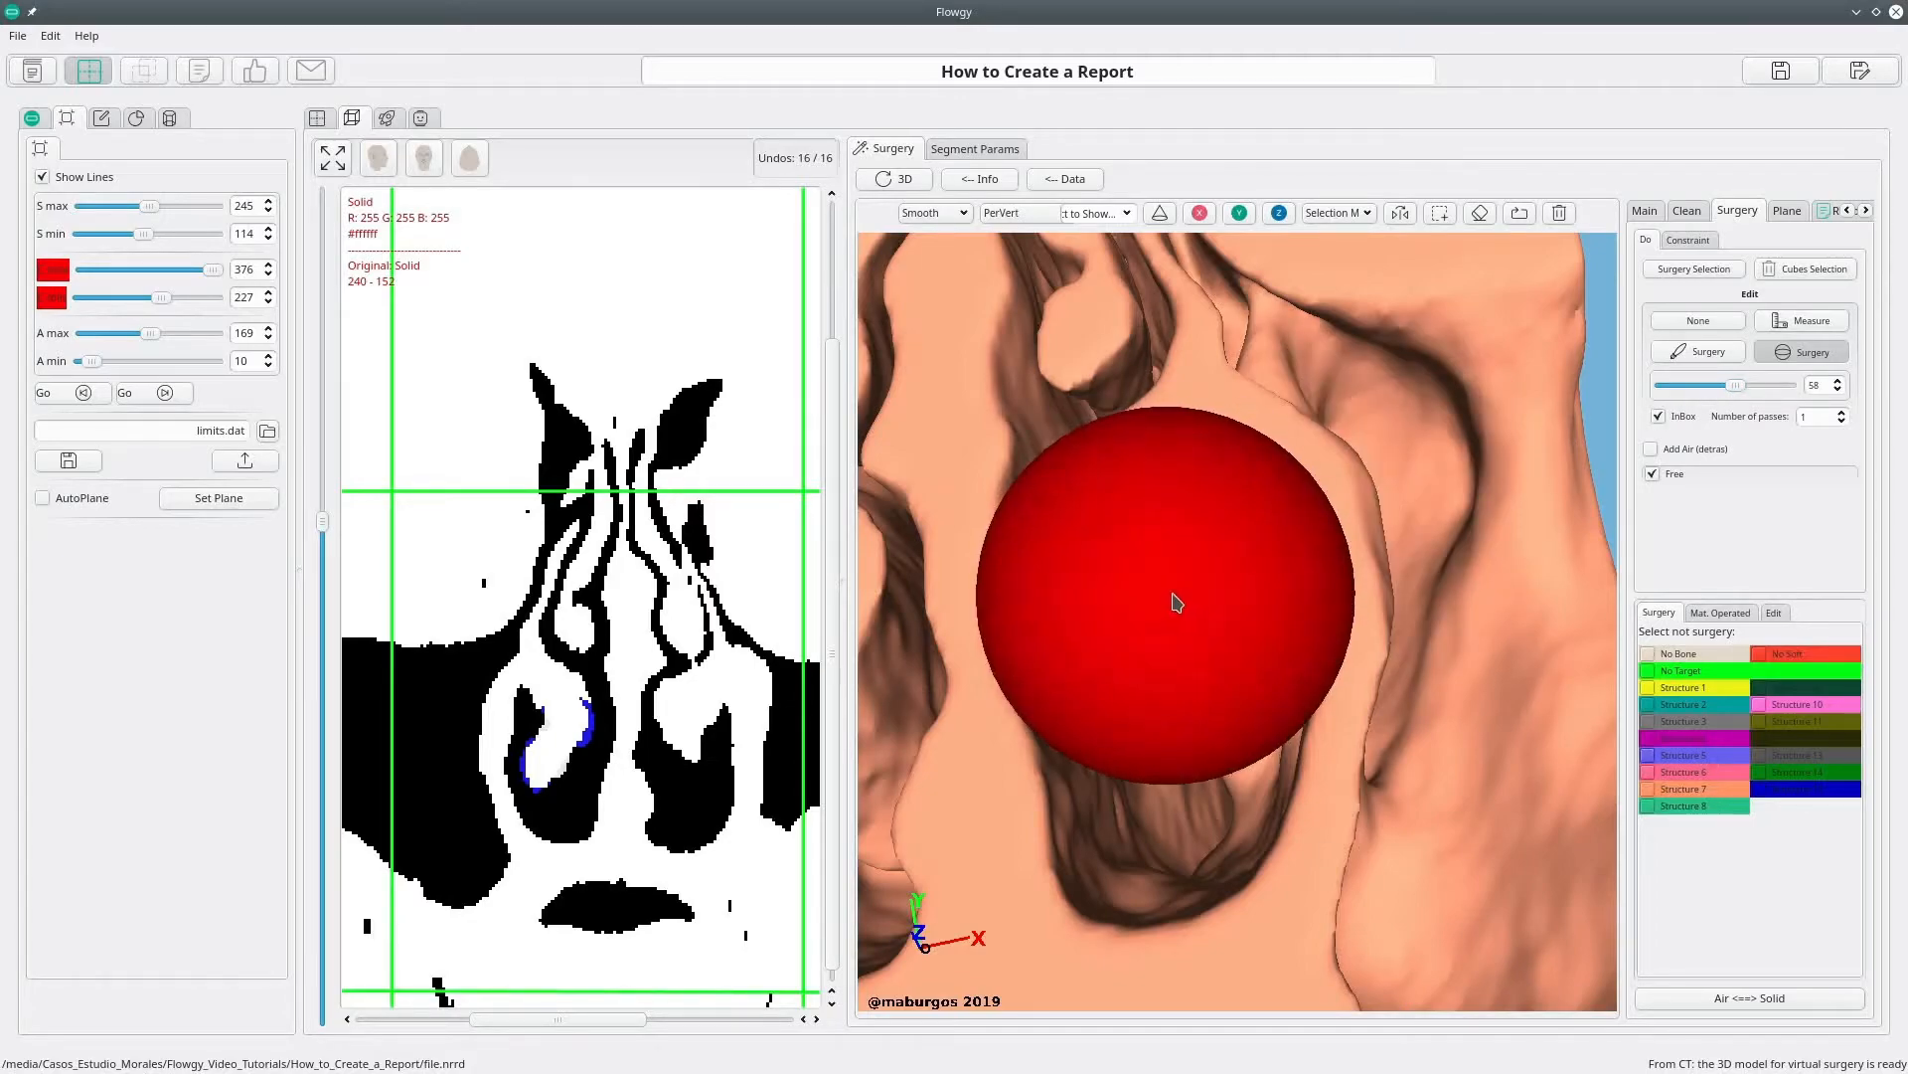
click(1692, 390)
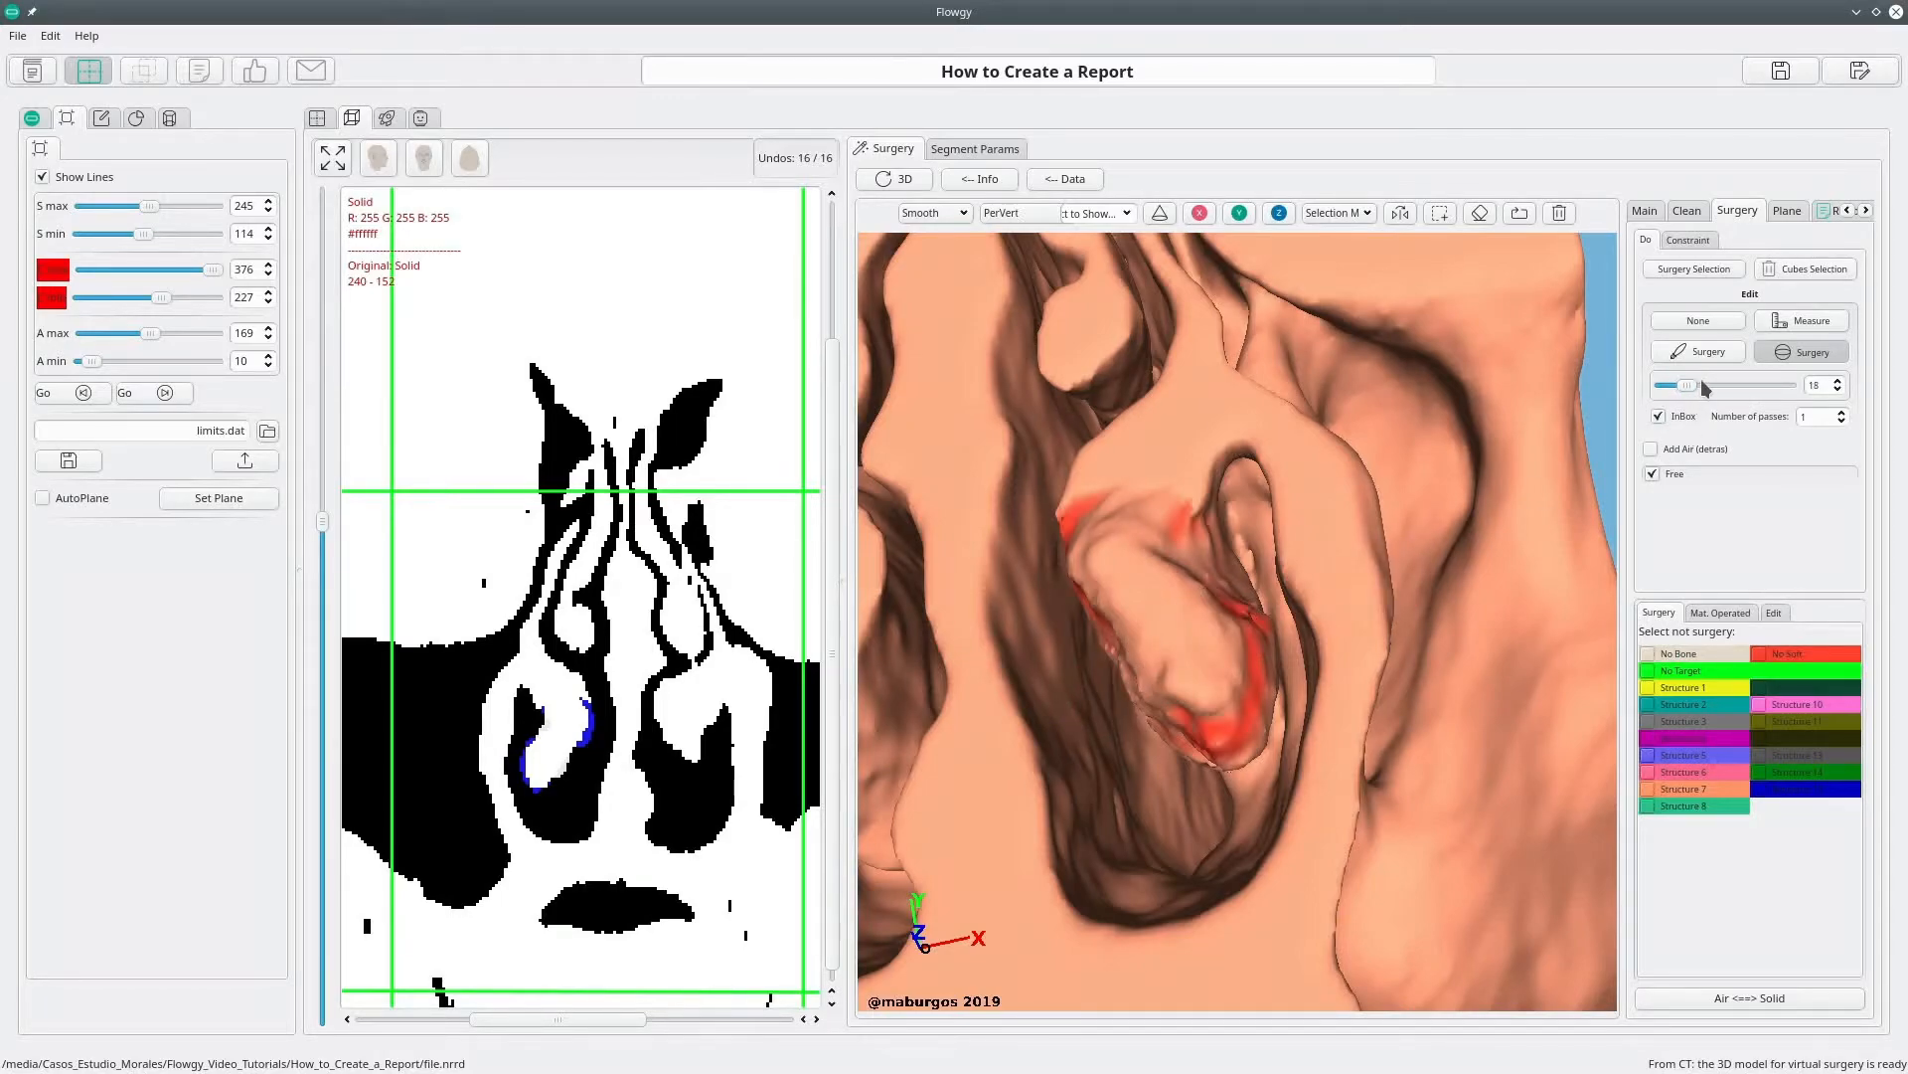
drag(1705, 388, 1710, 389)
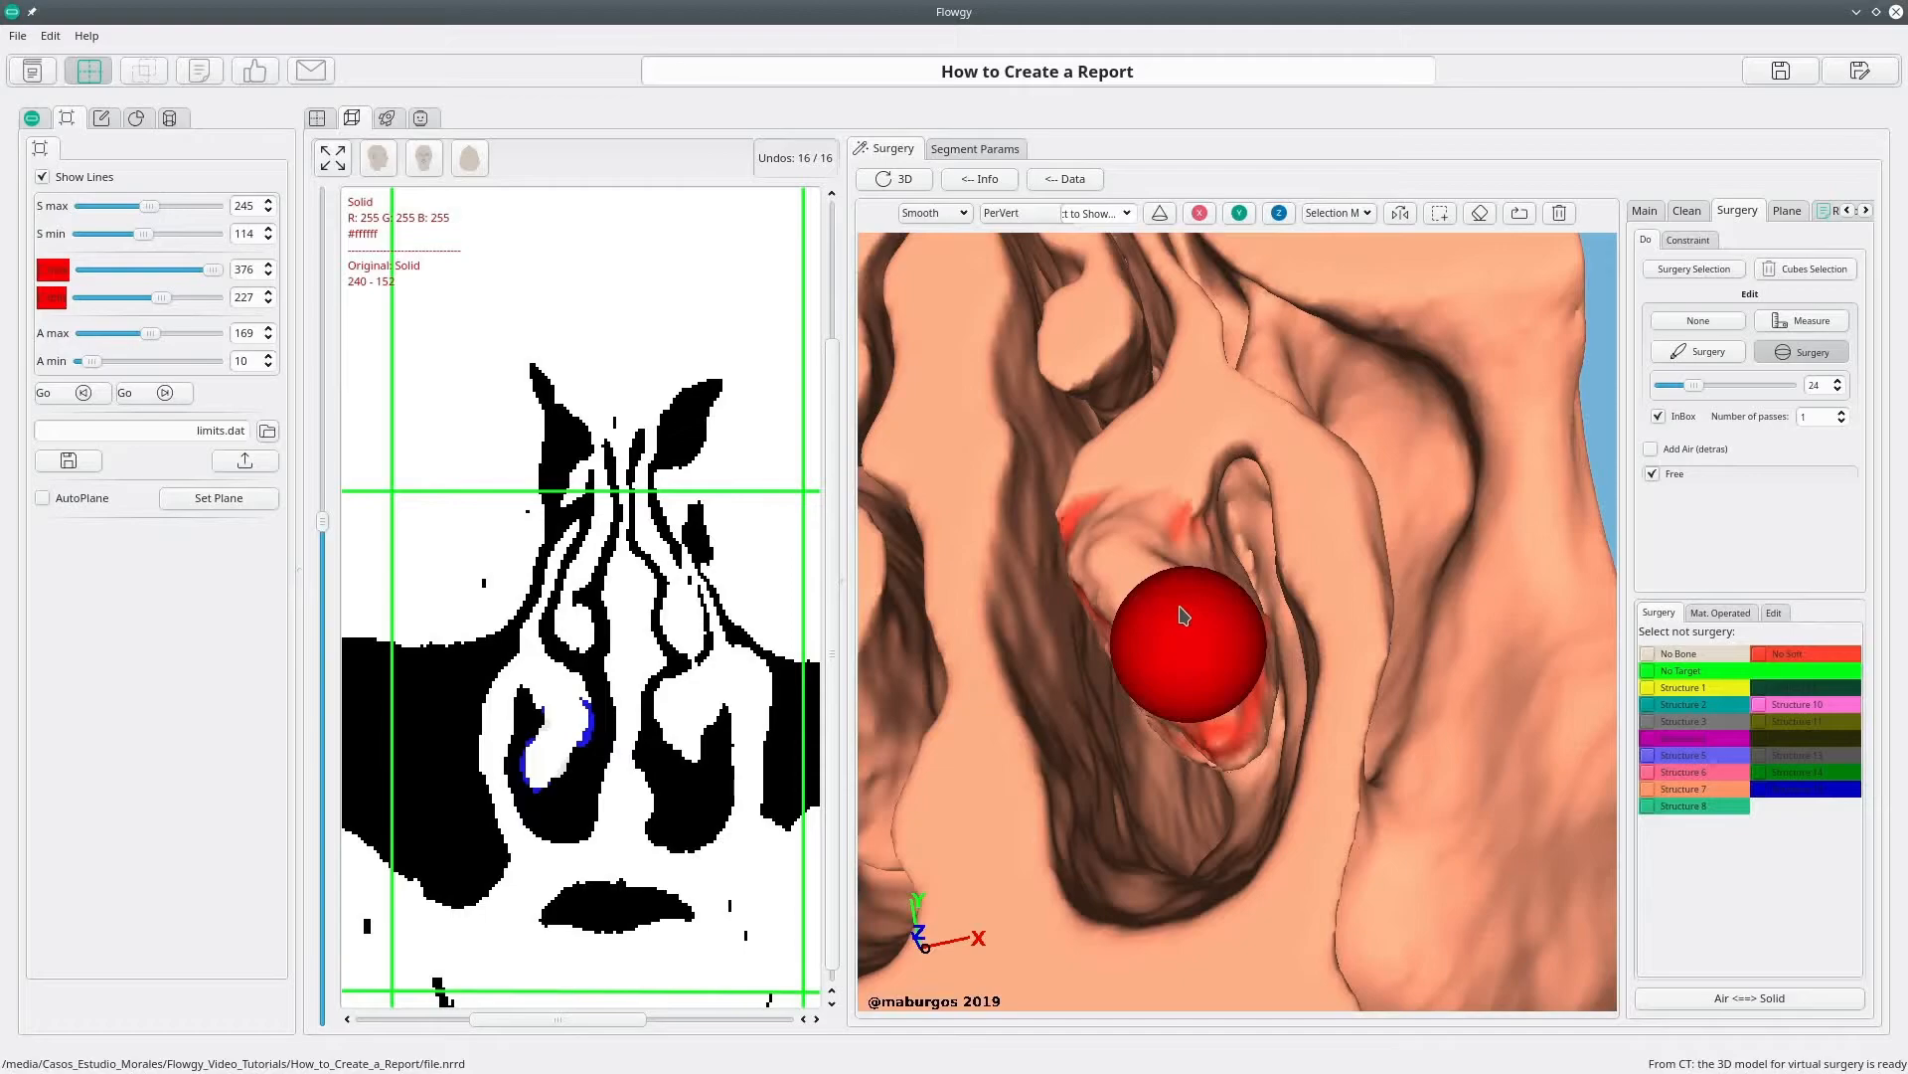
Step: Turn on Add Air, set the sphere size to 33, and carve a spherical cavity in the outer nose wall above the nostril
click(1651, 449)
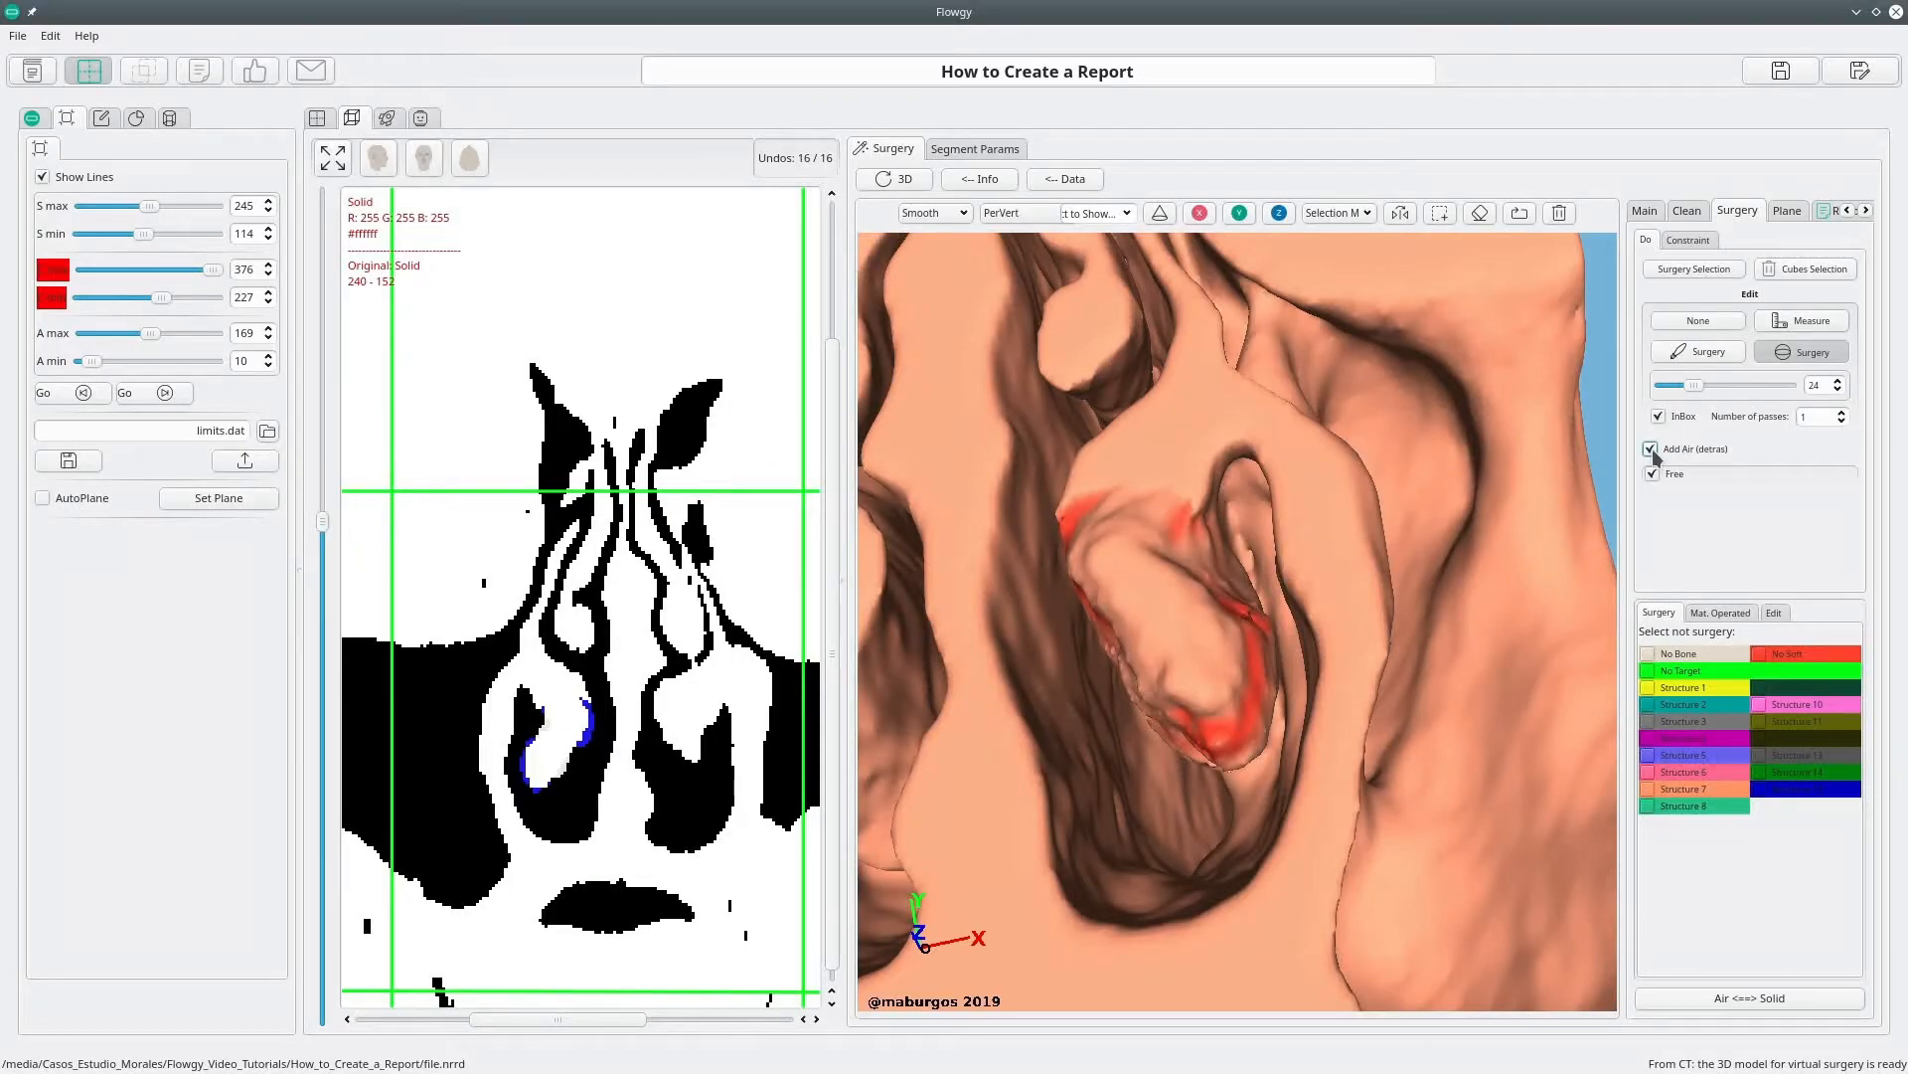
click(1651, 449)
mouse_move(1512, 524)
mouse_down()
mouse_move(1215, 610)
mouse_move(1318, 625)
mouse_move(1202, 677)
mouse_move(1233, 708)
mouse_up()
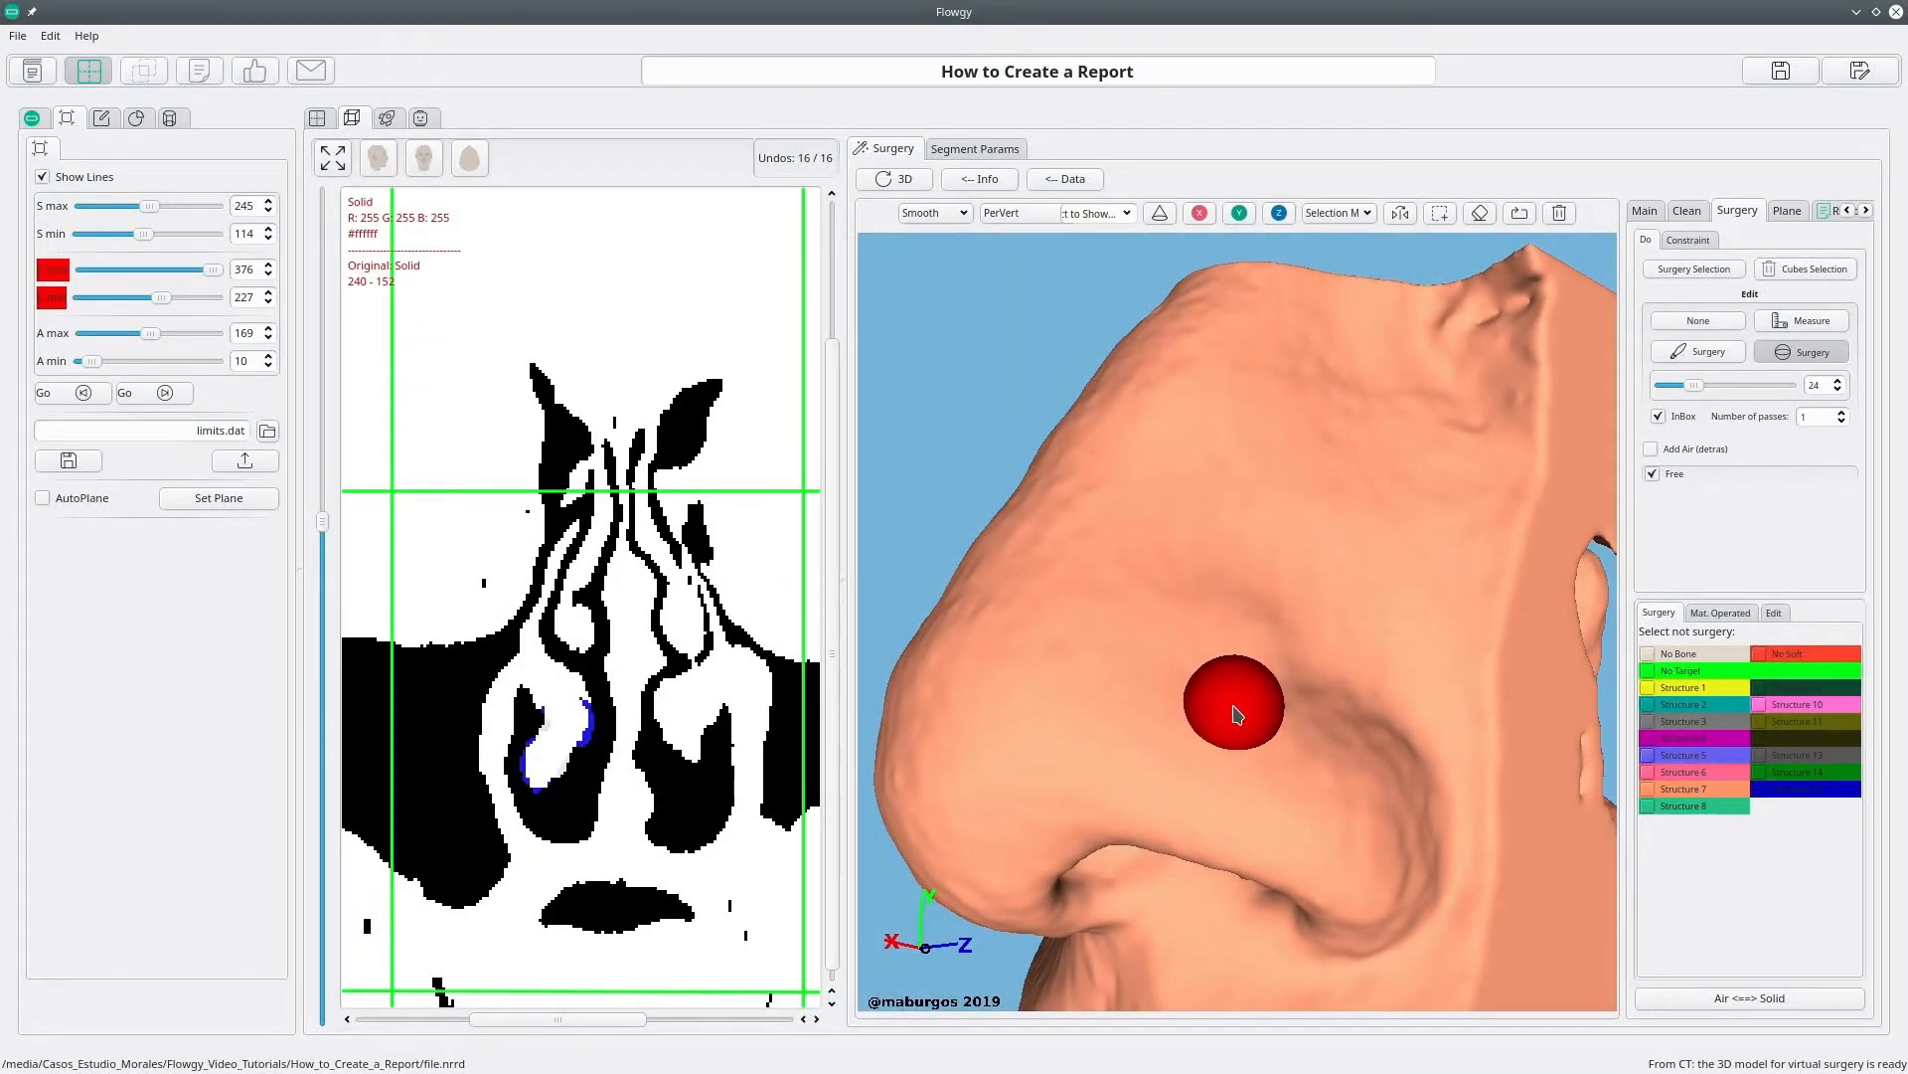
mouse_move(1236, 712)
mouse_down()
mouse_move(1298, 684)
mouse_move(1306, 654)
mouse_move(1264, 616)
mouse_move(1267, 552)
mouse_move(1190, 566)
mouse_move(1150, 690)
mouse_up()
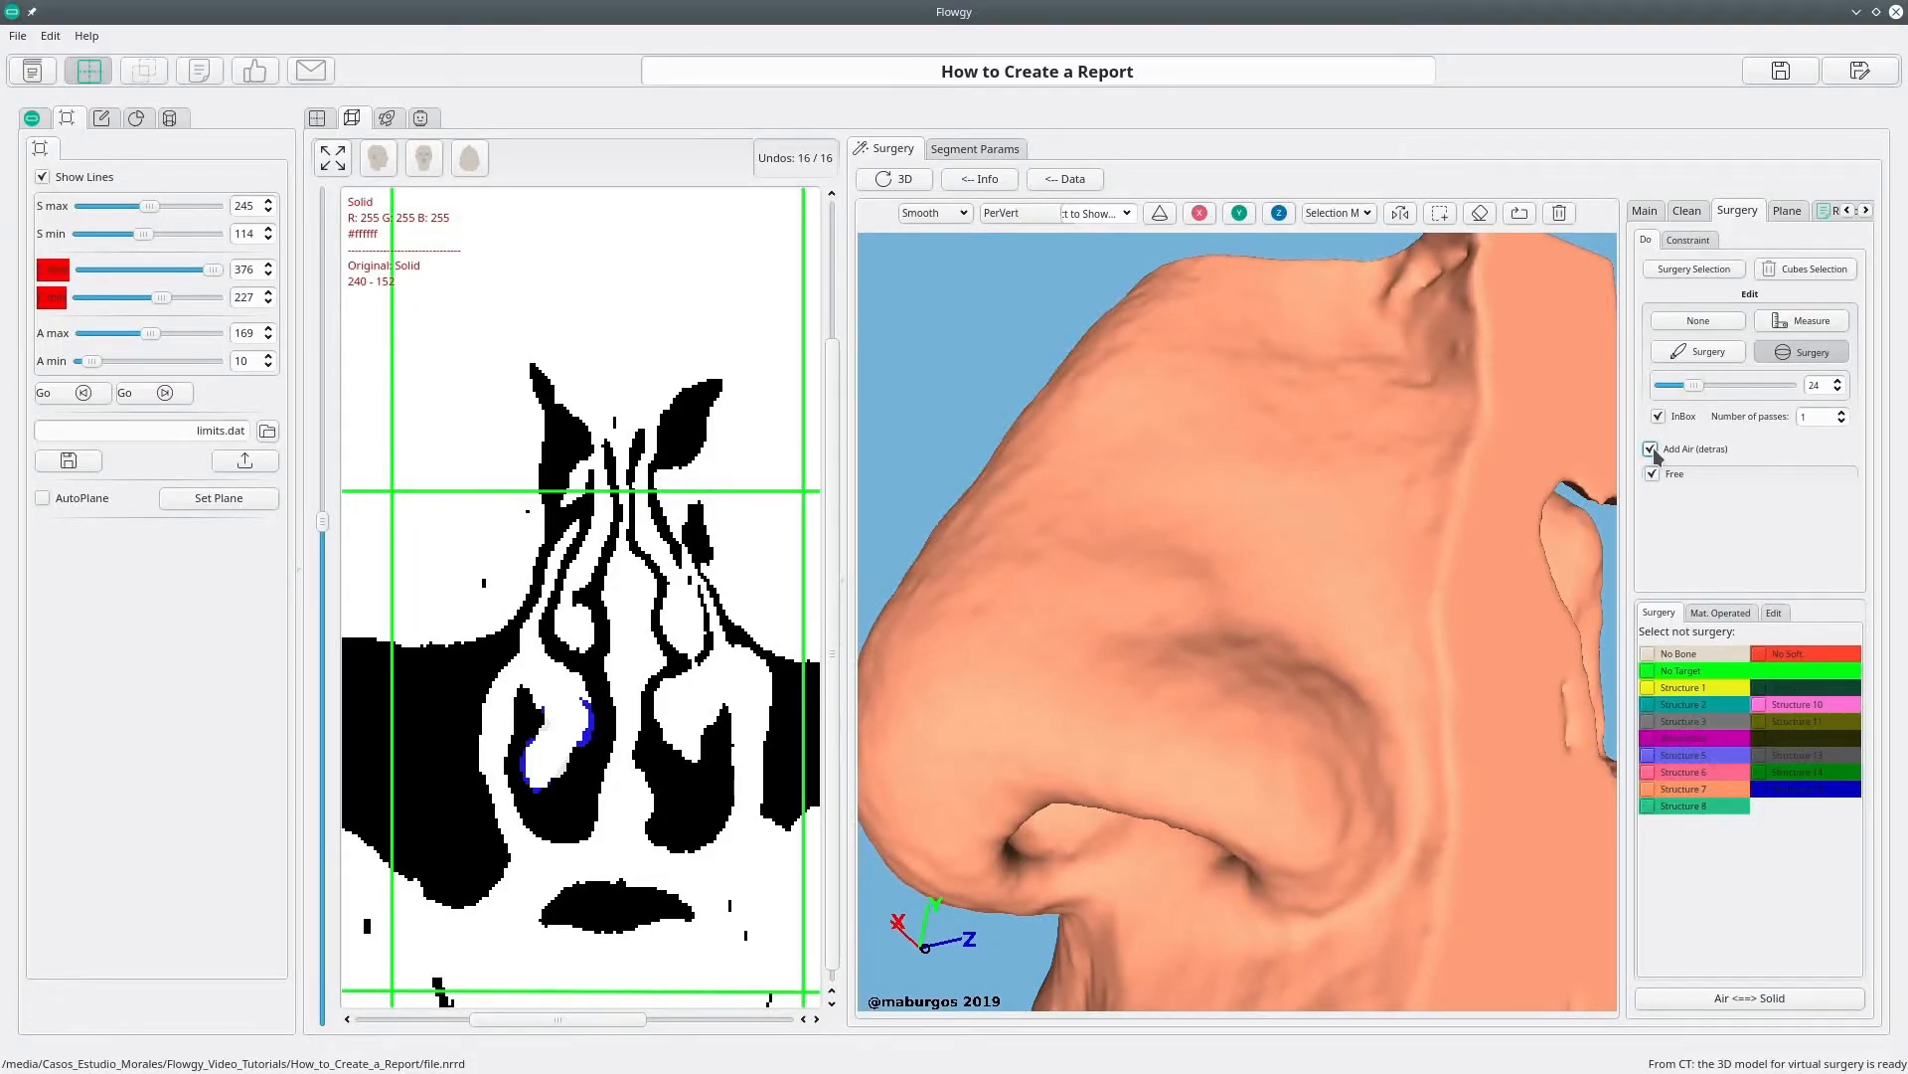
drag(1695, 385, 1706, 387)
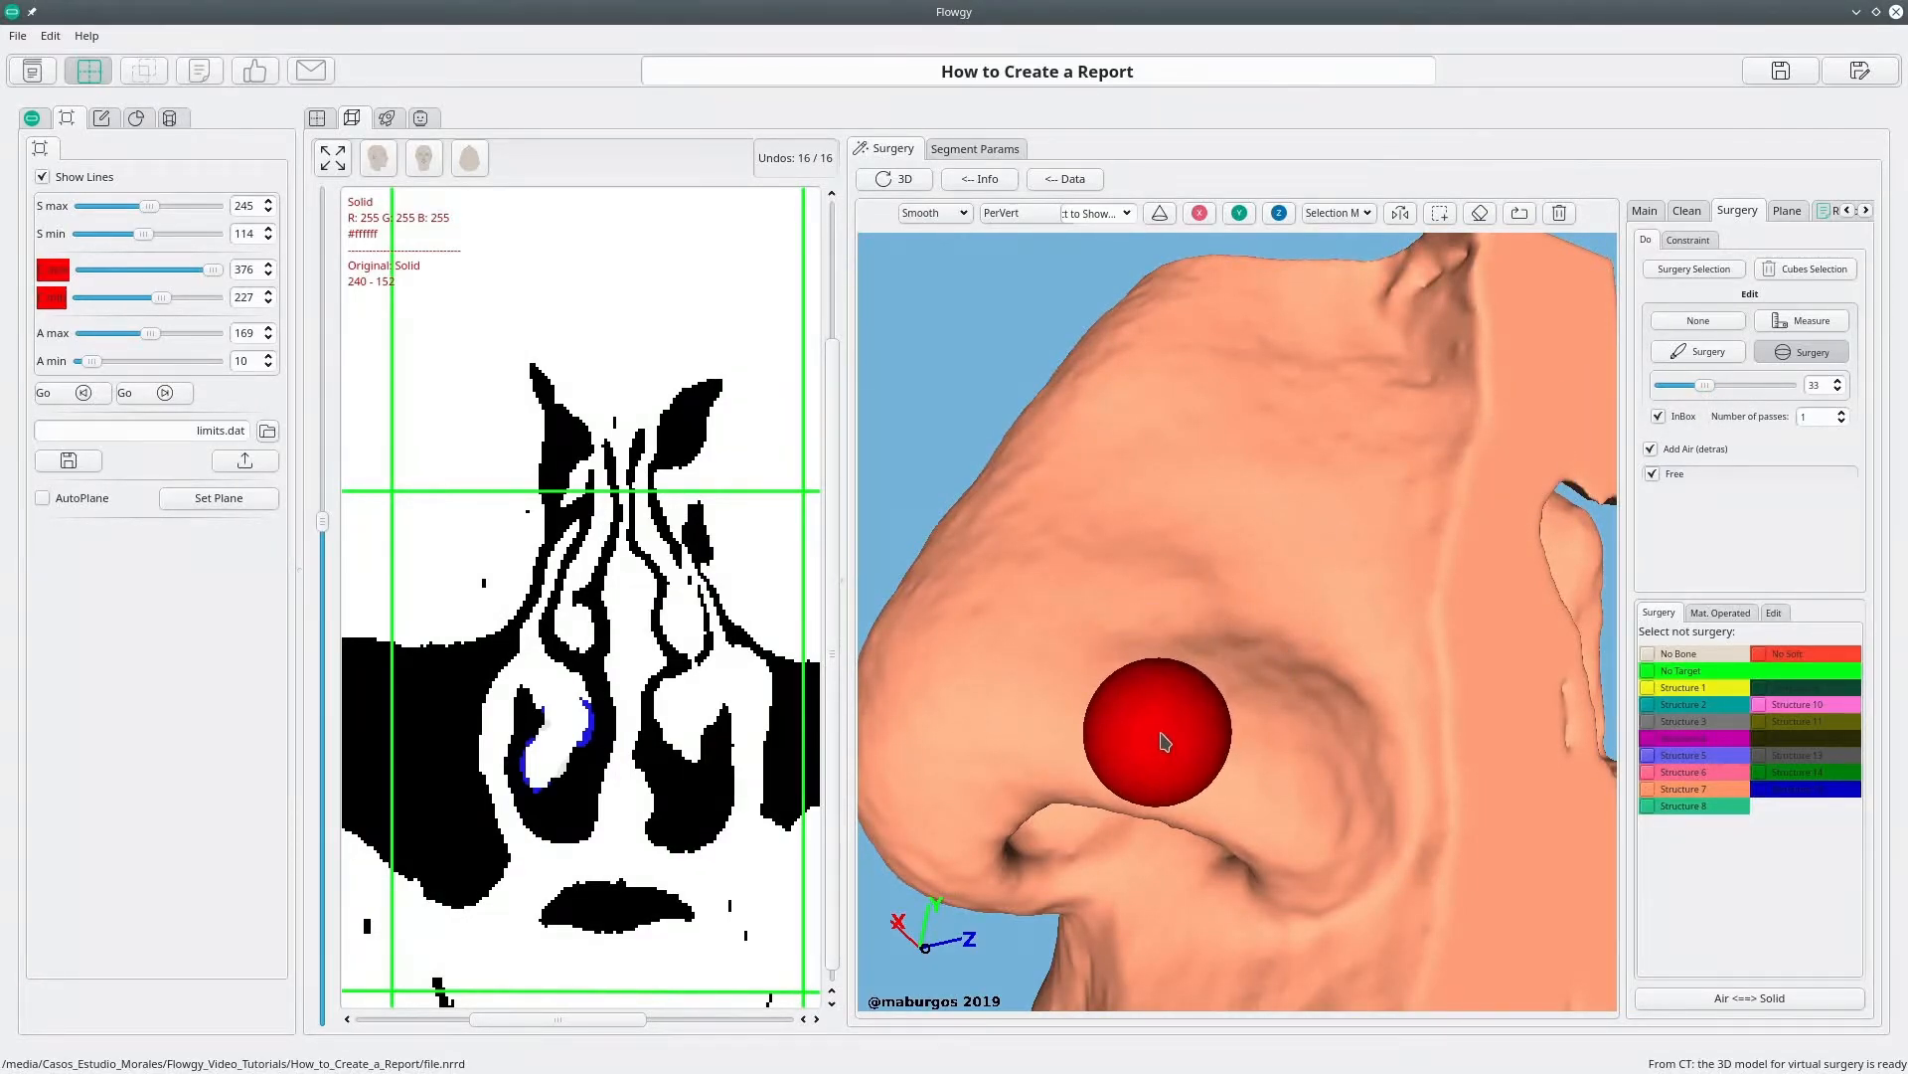
click(1163, 740)
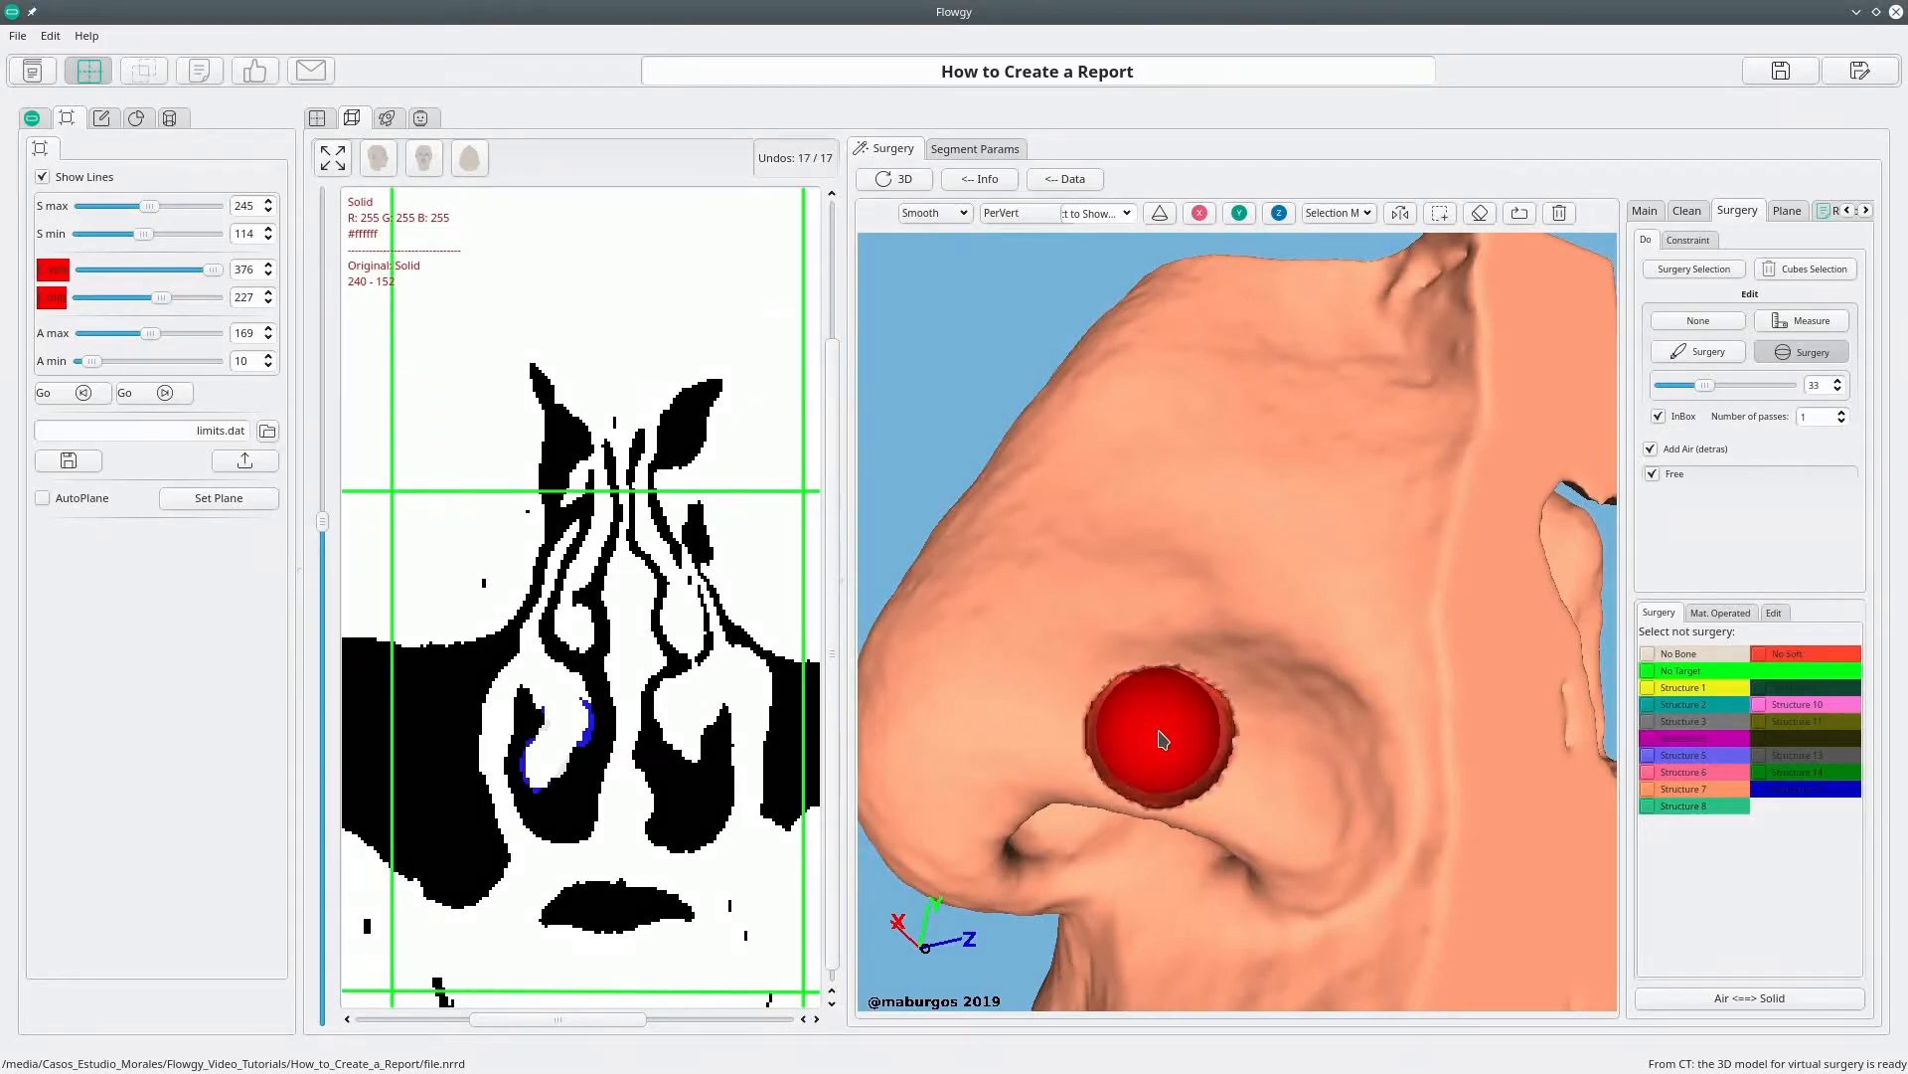
Step: Examine the depth and edges of the carved cavity above the nostril from several angles and distances
middle_drag(1312, 682, 1349, 608)
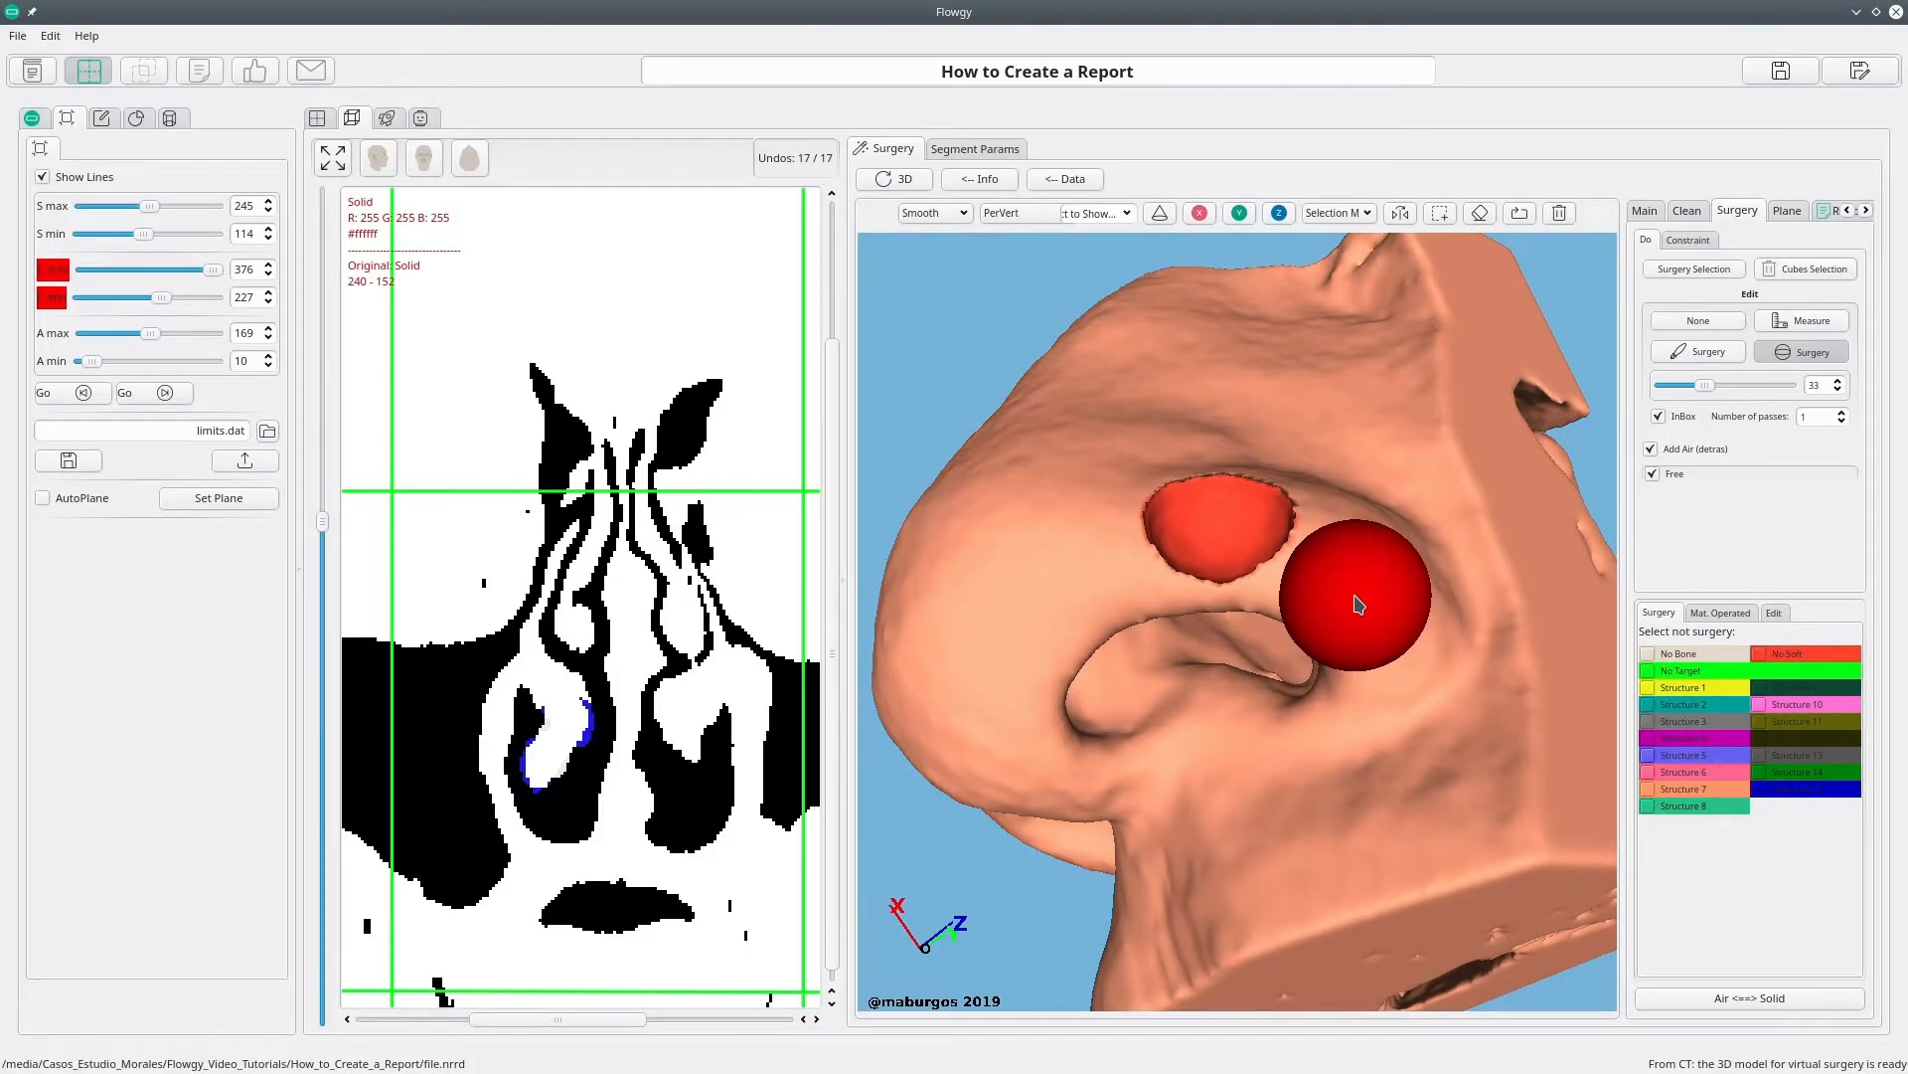
middle_drag(1368, 601, 1321, 617)
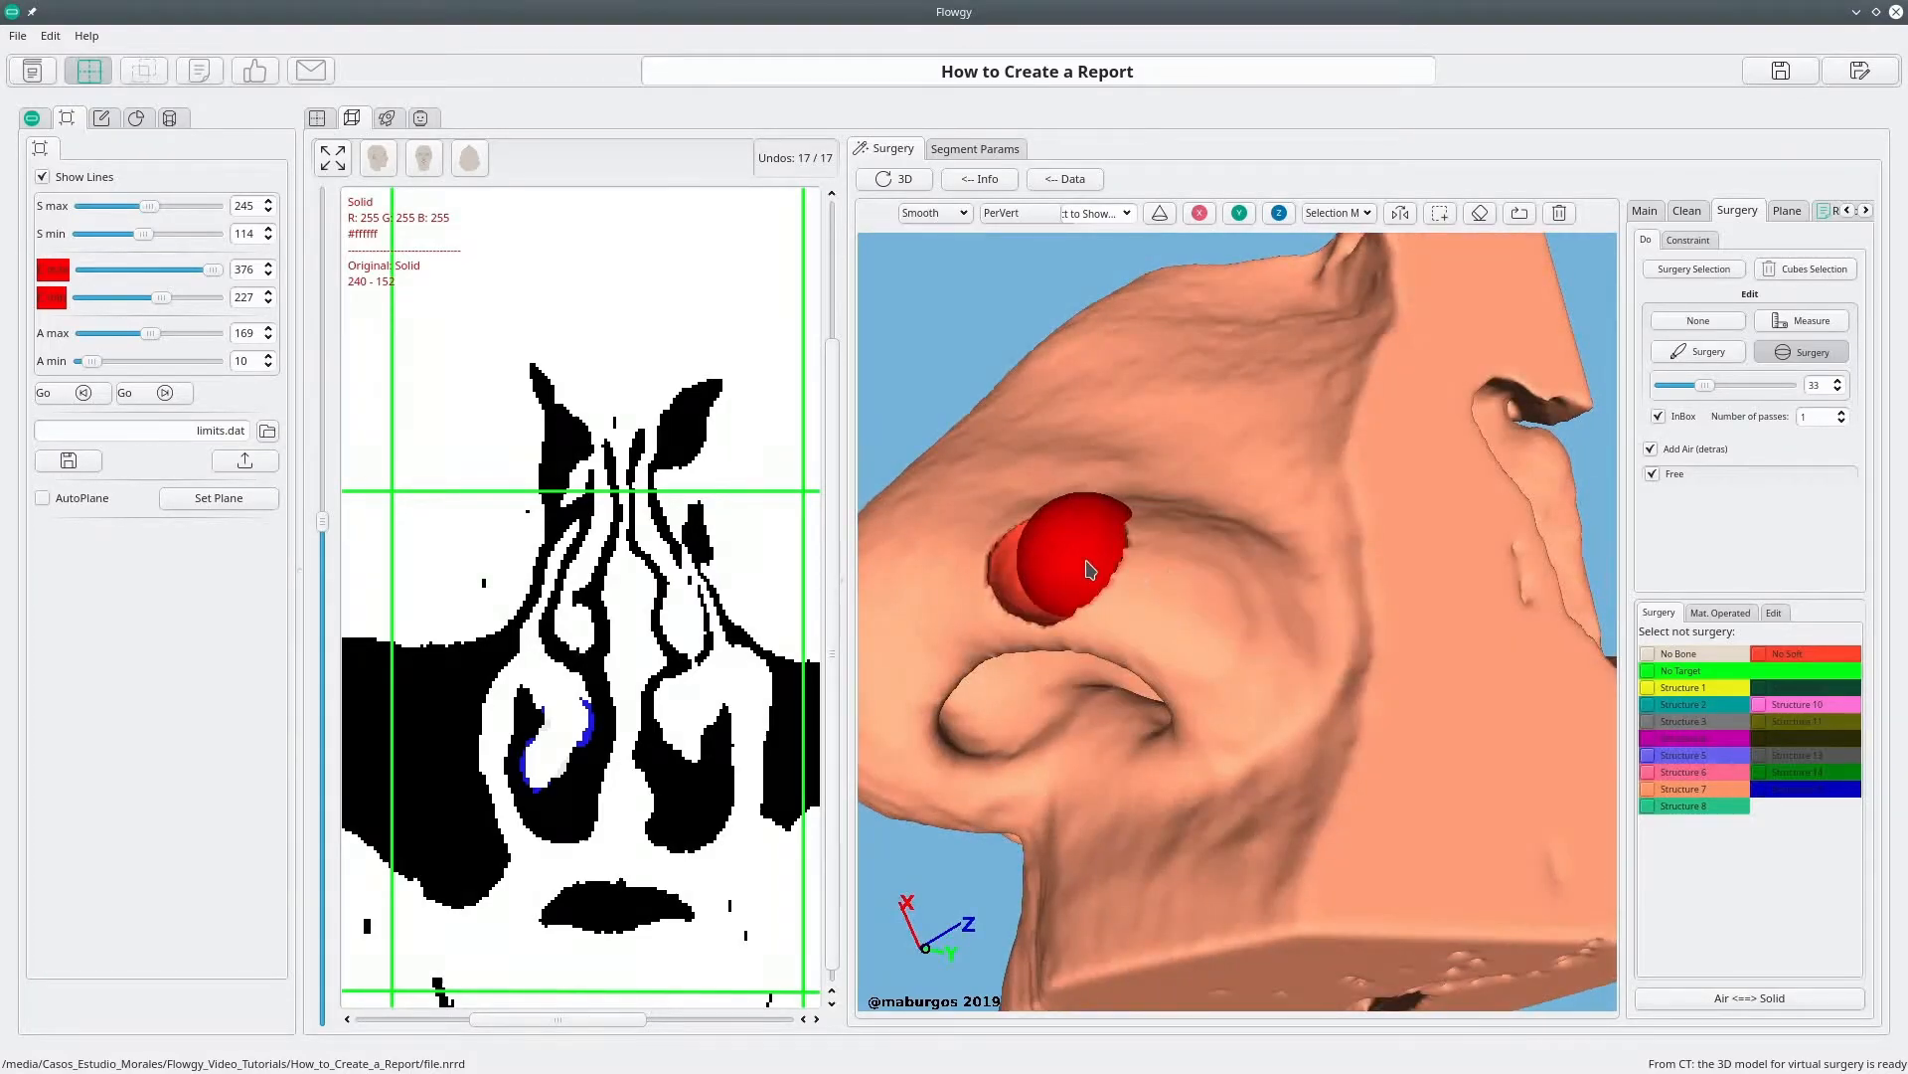
middle_drag(1083, 553, 1242, 632)
scroll(1244, 630, up, 5)
mouse_move(1385, 617)
middle_down()
mouse_move(1478, 585)
mouse_move(1406, 648)
mouse_move(1394, 723)
middle_up()
scroll(1395, 723, down, 5)
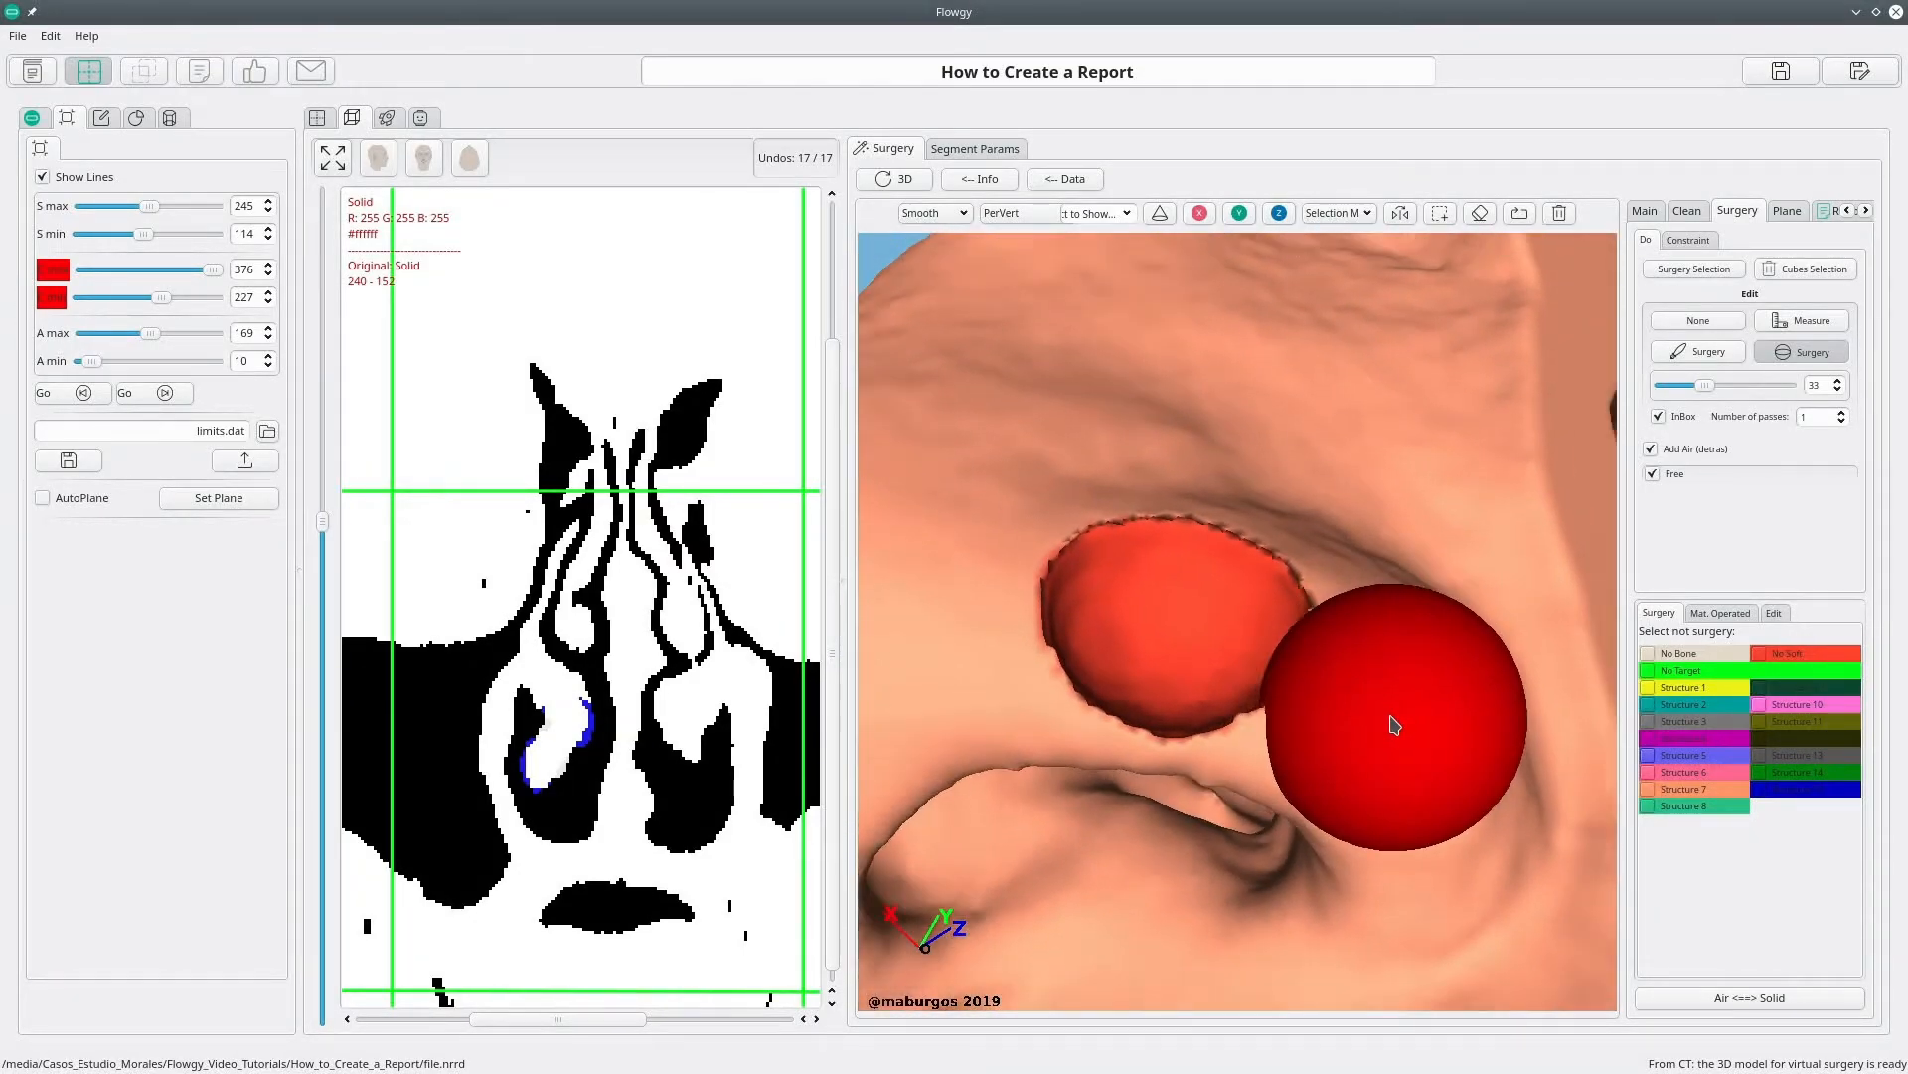
scroll(1394, 722, down, 1)
mouse_move(1394, 723)
middle_down()
mouse_move(1372, 692)
mouse_move(1358, 734)
mouse_move(1338, 712)
middle_up()
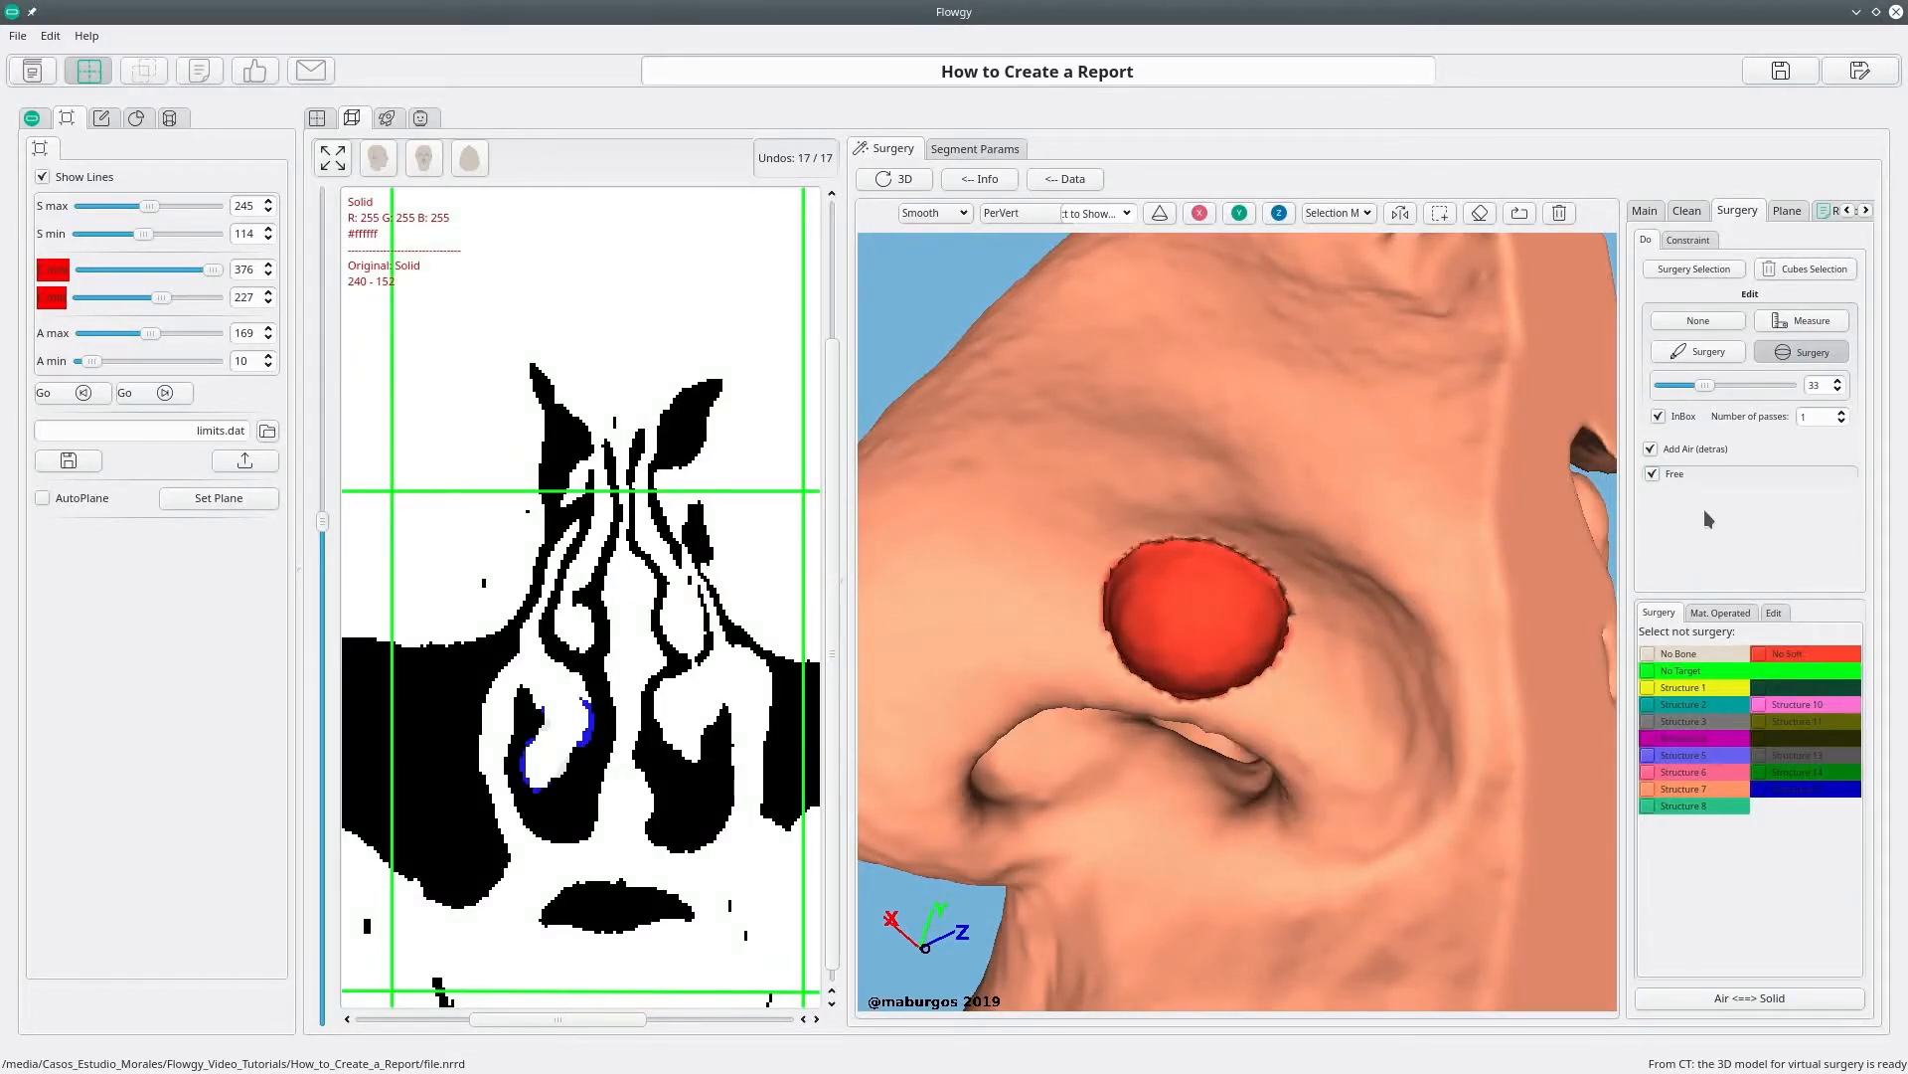
Step: Turn off Add Air and Free, set the sphere size to 62, and add solid material inside the carved cavity
click(1651, 449)
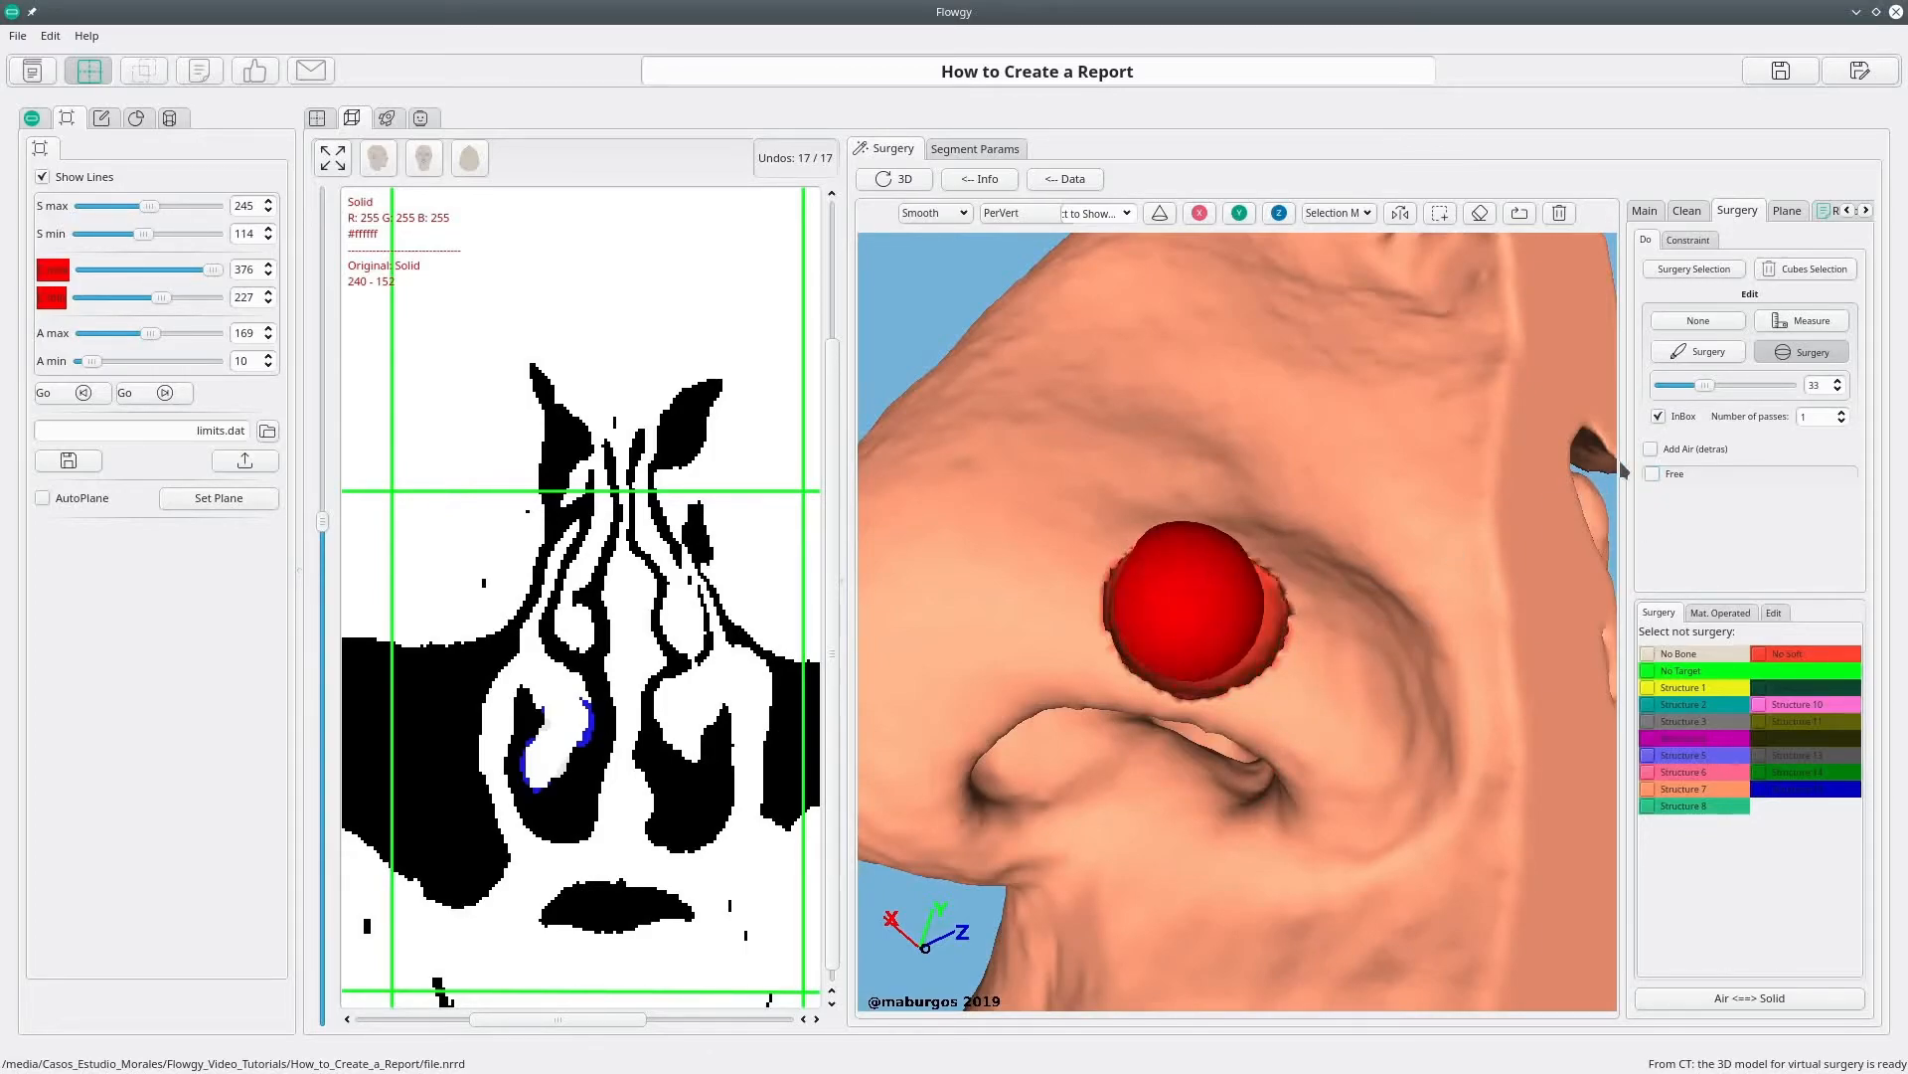
drag(1705, 386, 1742, 388)
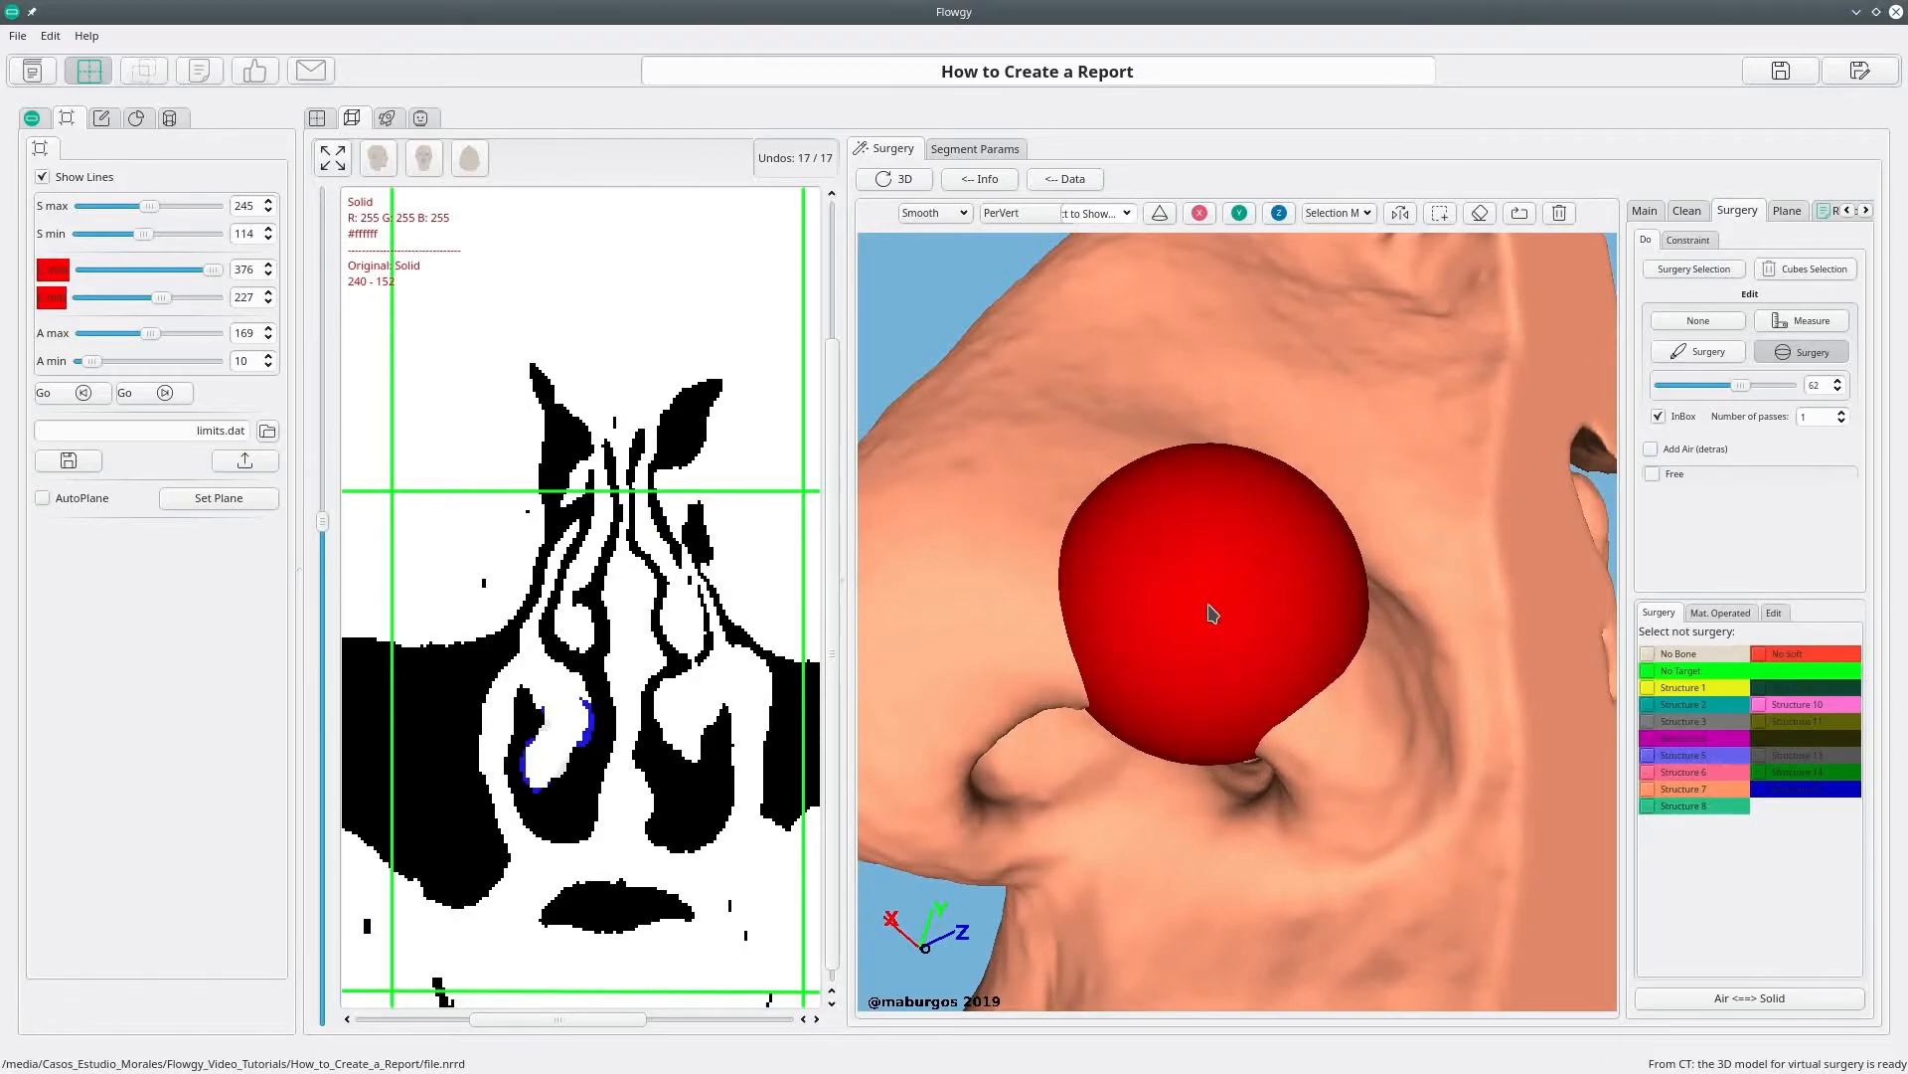
click(1208, 603)
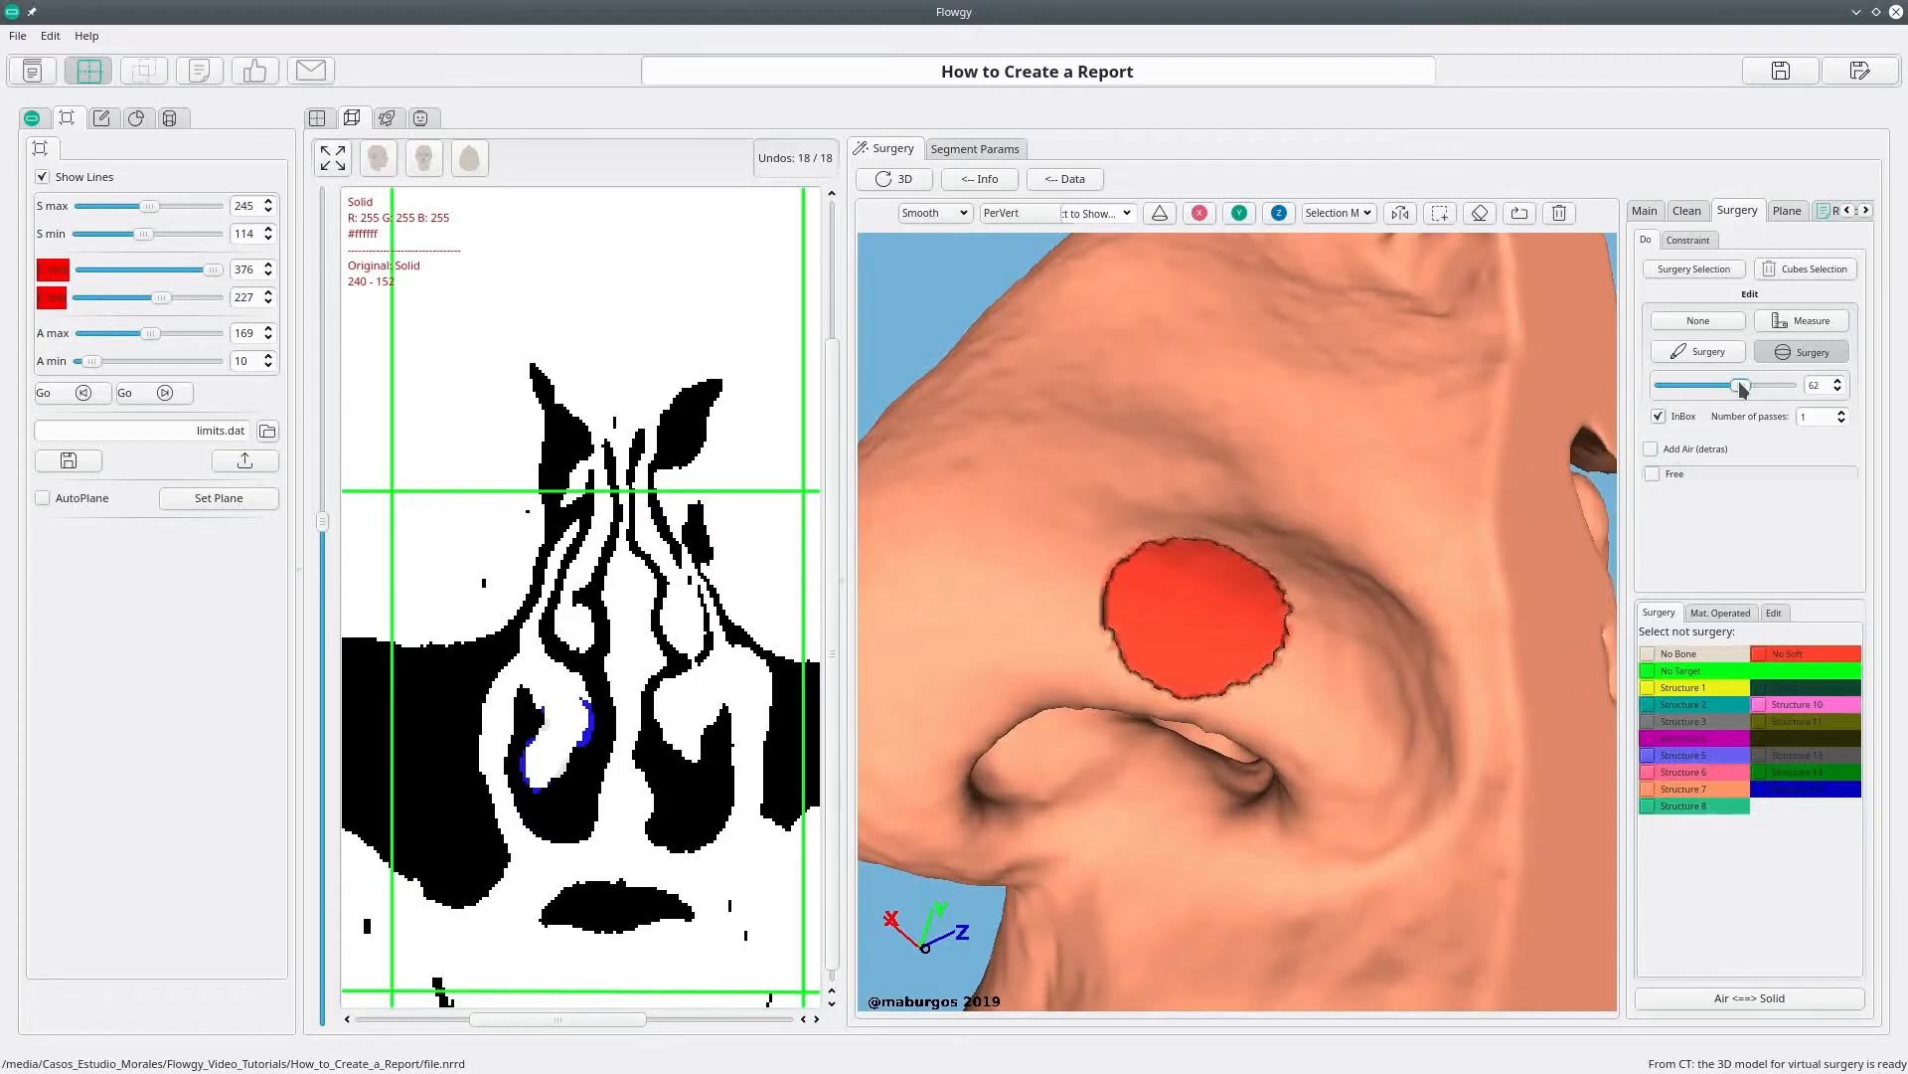
Step: Turn Add Air back on and return to the brush-type Surgery tool
drag(1711, 389, 1711, 389)
mouse_move(1254, 668)
mouse_down()
mouse_move(1289, 632)
mouse_move(1332, 630)
mouse_move(1397, 669)
mouse_move(1329, 498)
mouse_move(1308, 673)
mouse_move(1332, 686)
mouse_up()
click(1651, 448)
mouse_move(1282, 621)
mouse_down()
mouse_move(1244, 658)
mouse_move(1308, 647)
mouse_up()
click(1698, 351)
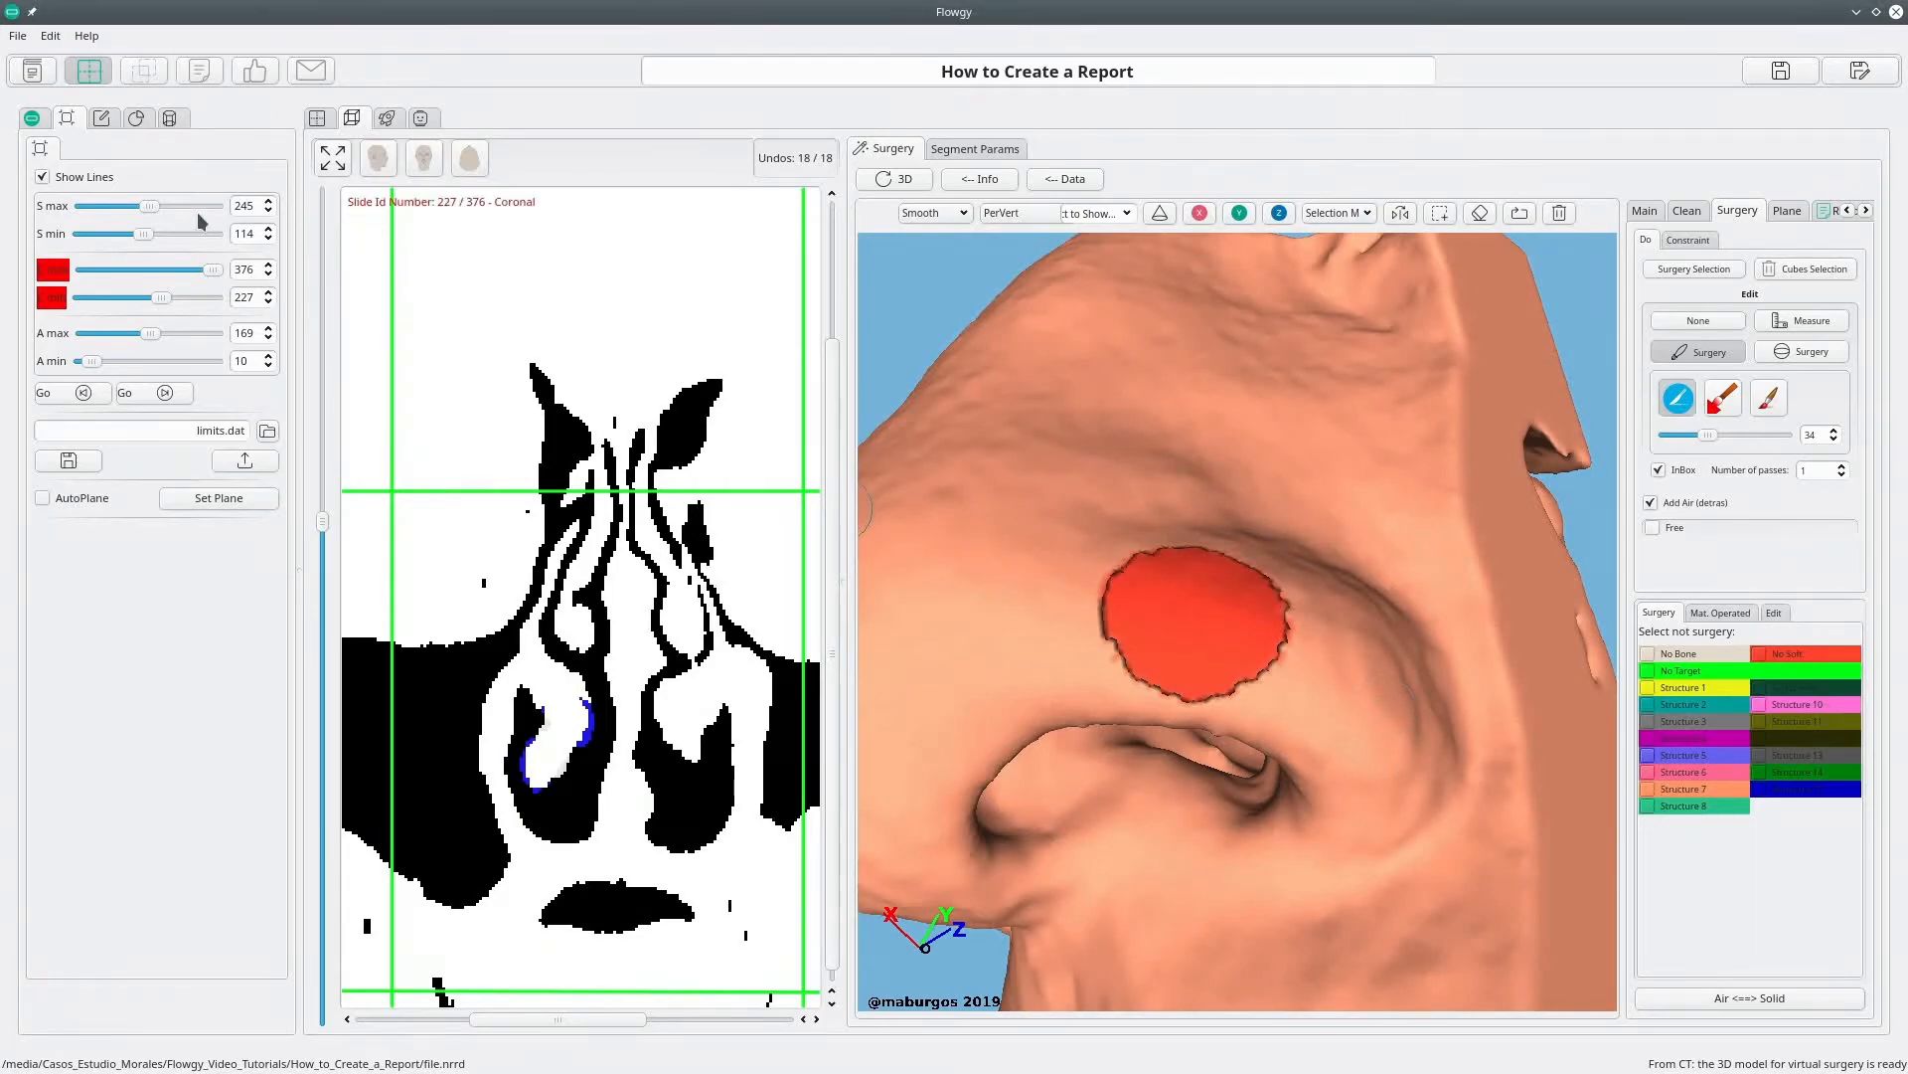
Step: Open the undo and redo options and undo the most recent surgery operations on the nose wall and turbinate
click(103, 119)
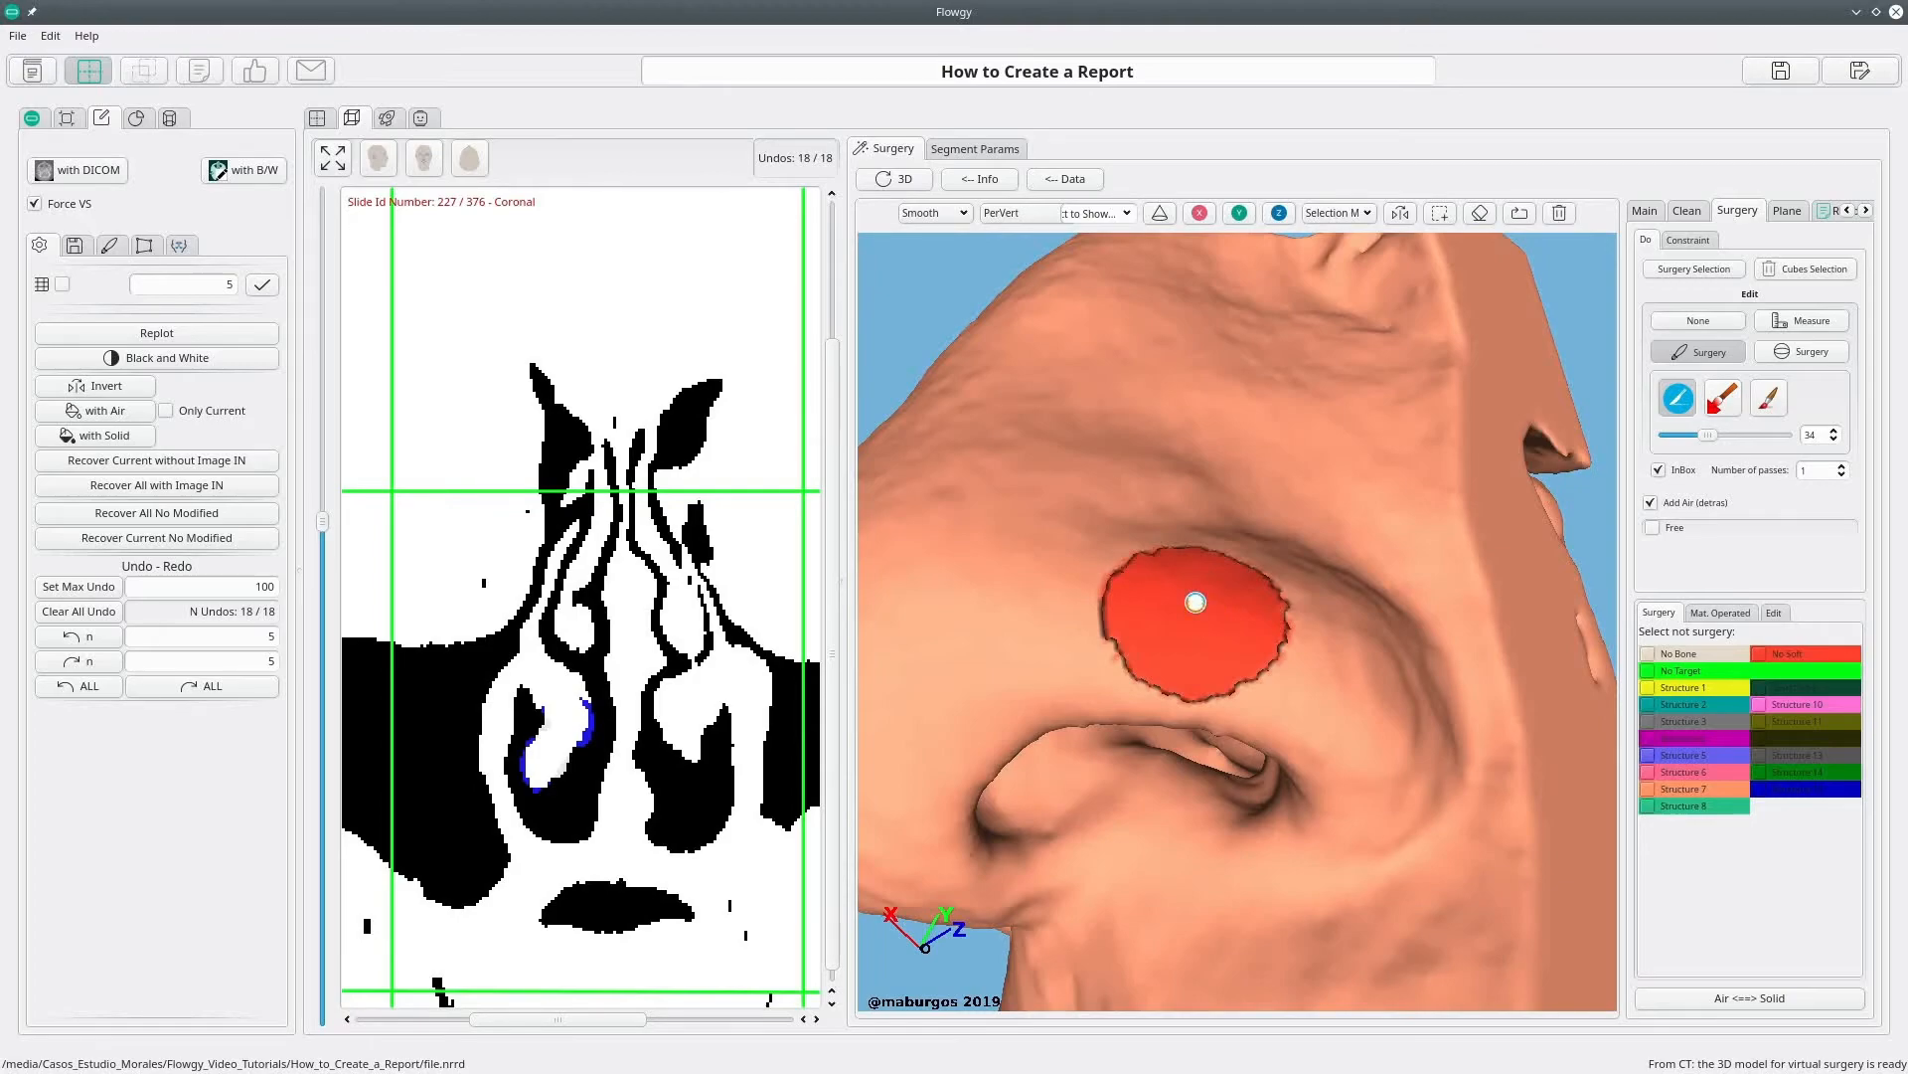
key(ctrl+z)
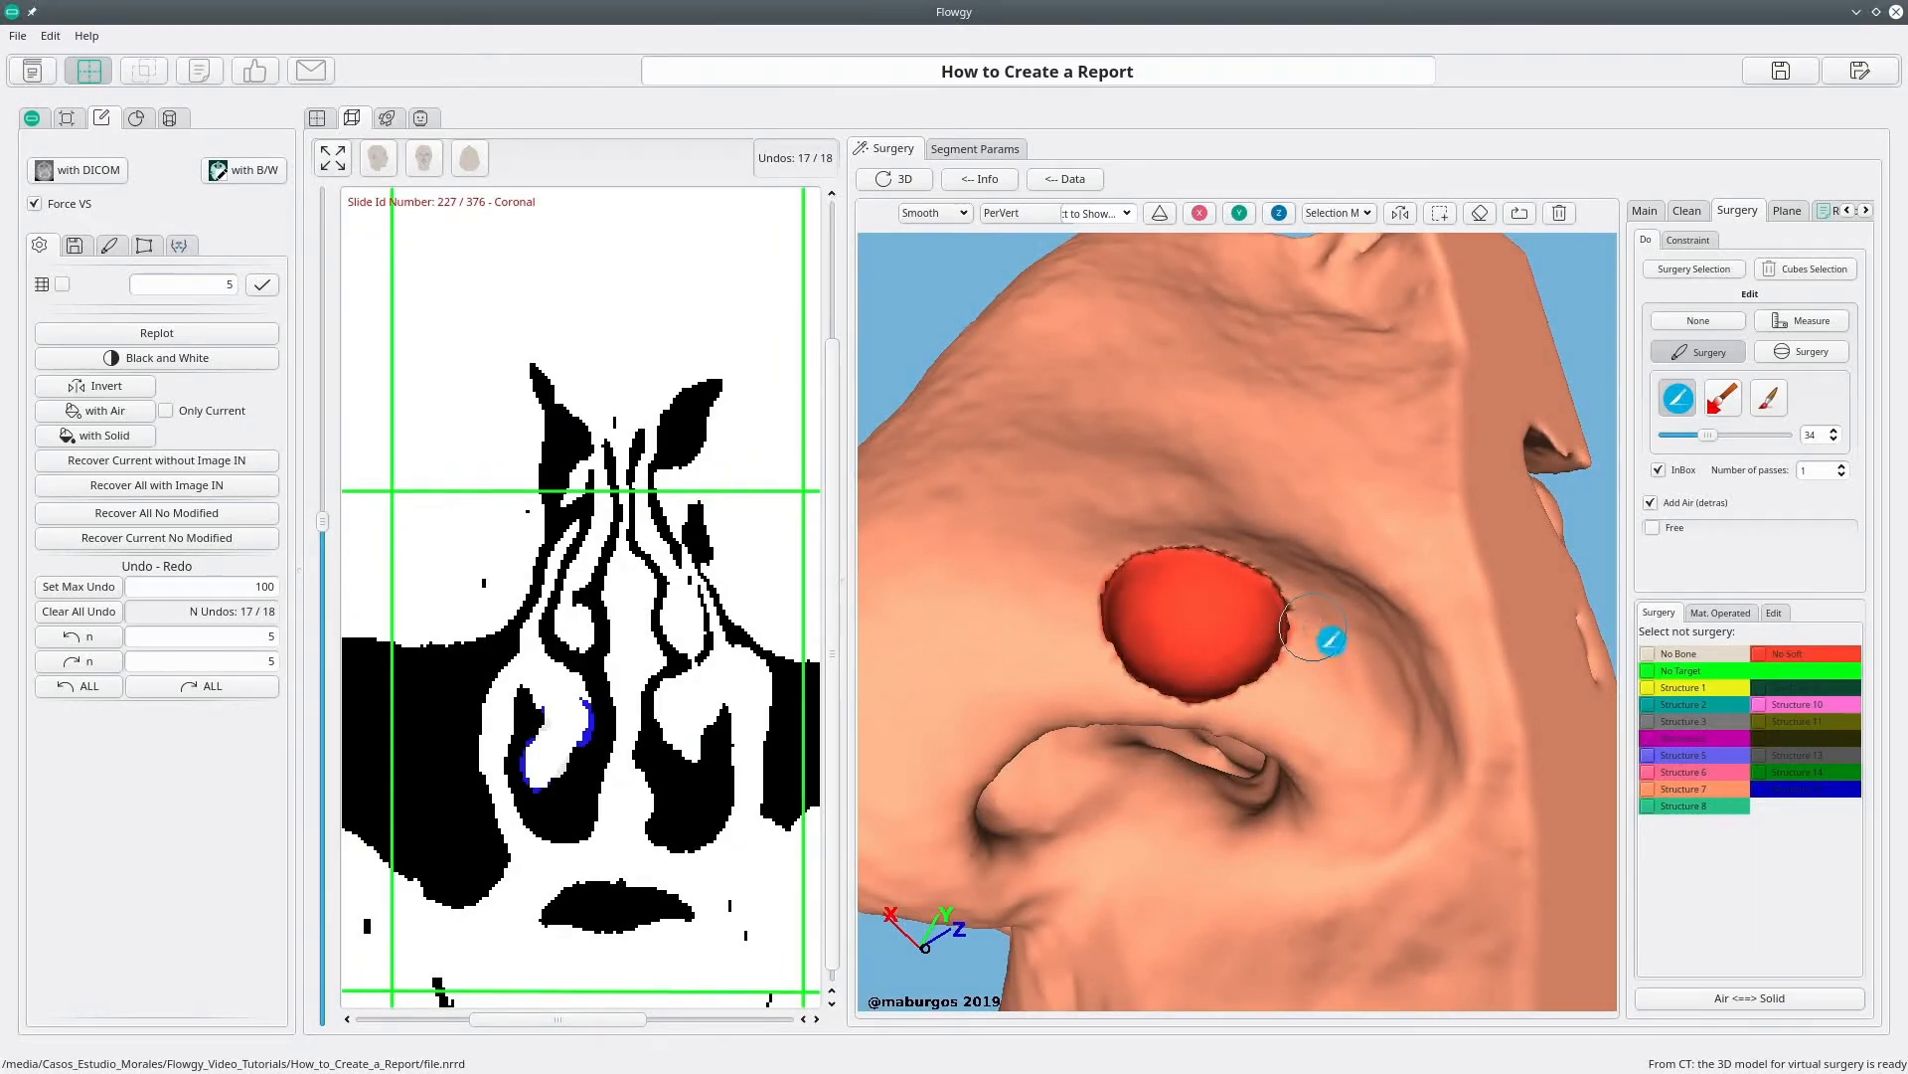
key(ctrl+z)
middle_drag(1482, 554, 1163, 640)
key(ctrl+z)
key(ctrl+z)
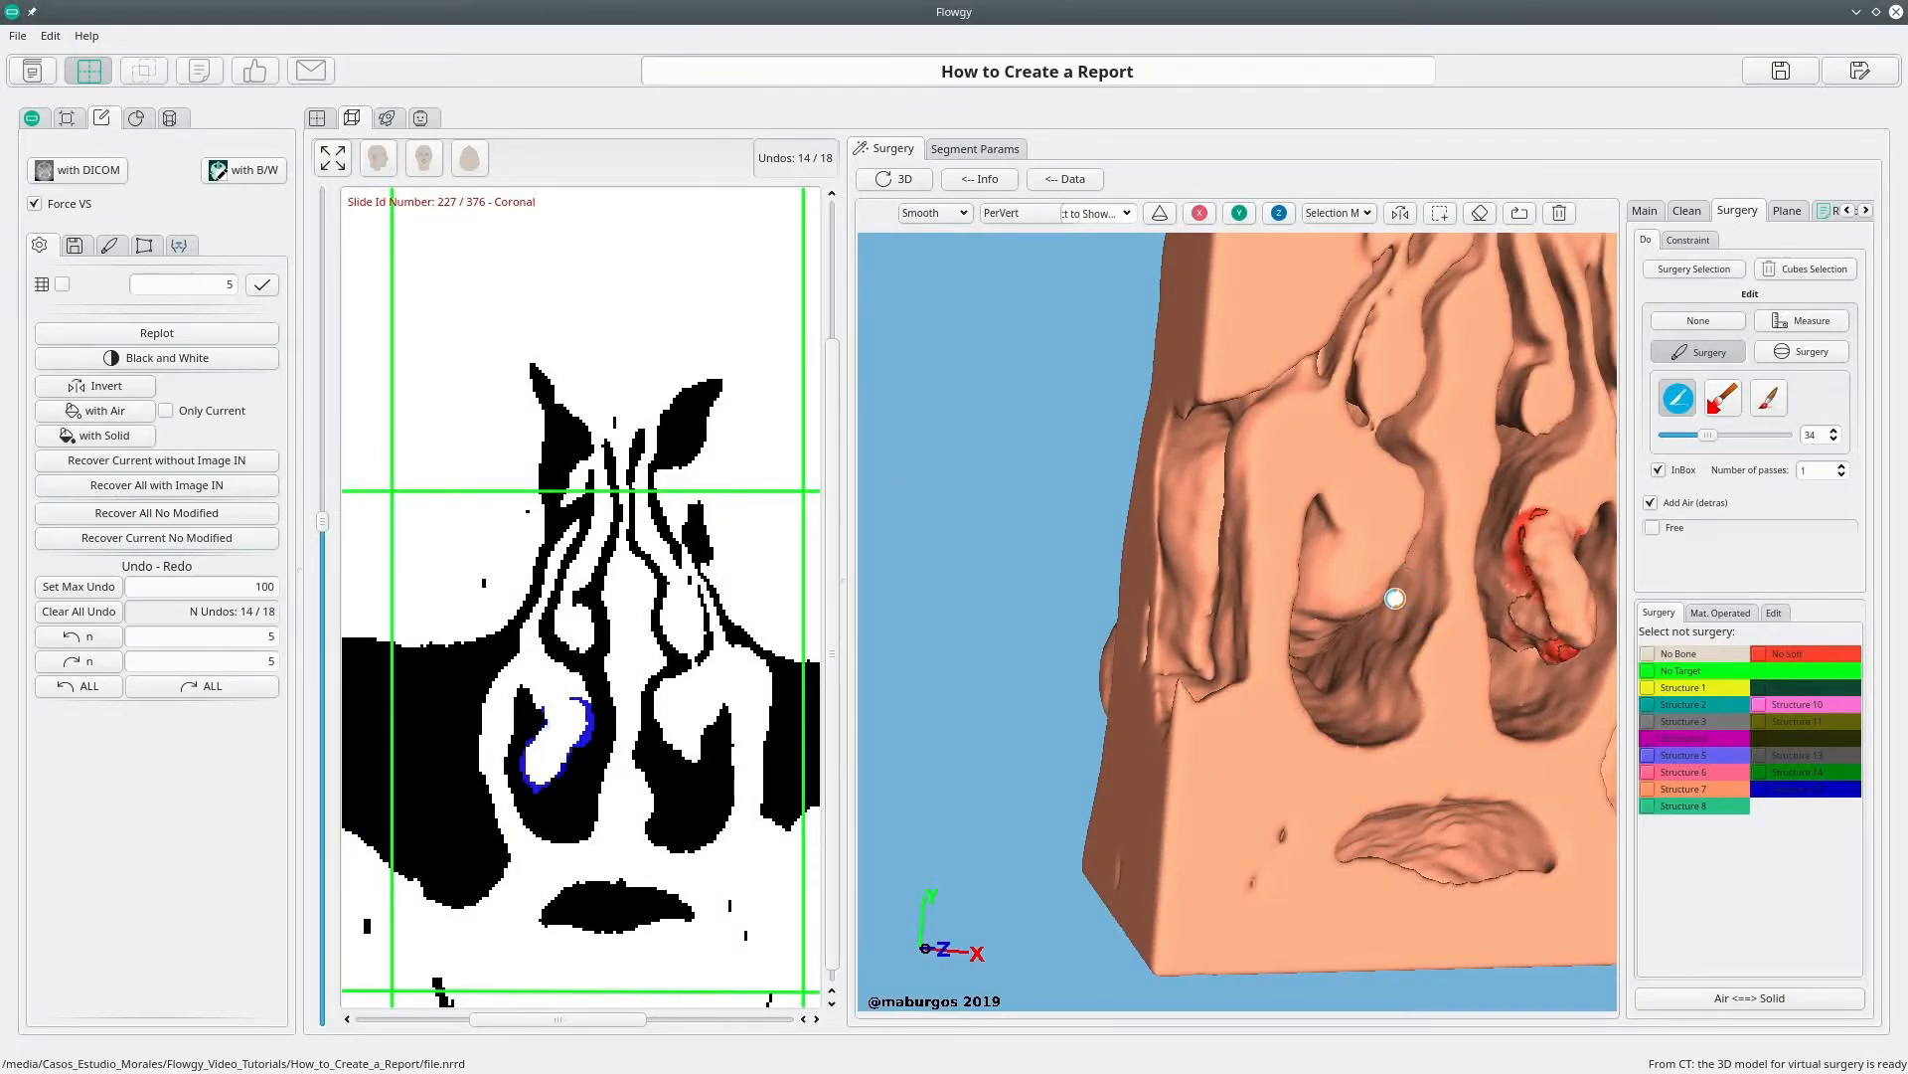
key(ctrl+z)
Step: Redo the undone surgery operations through the solid fill of the cavity above the nostril
middle_drag(1291, 652, 1593, 579)
middle_drag(1305, 627, 1320, 609)
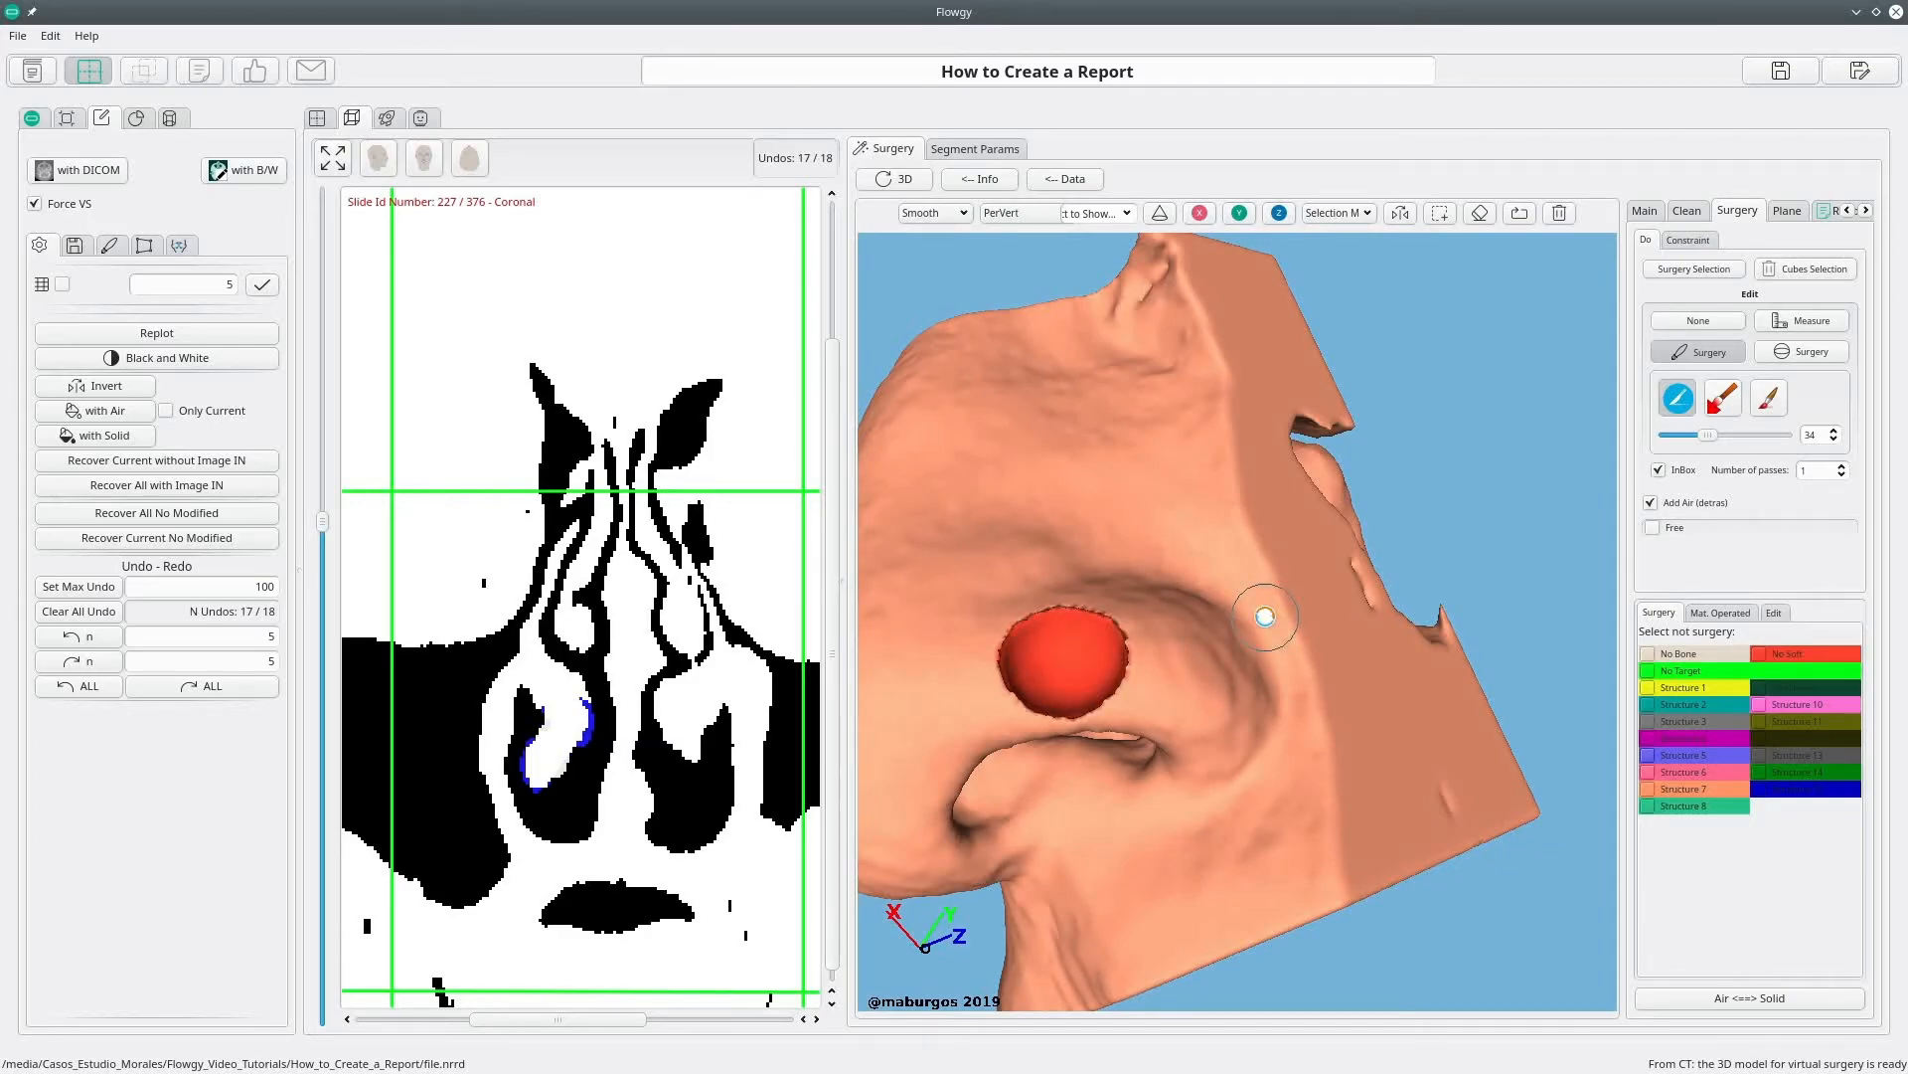
drag(1219, 653, 1249, 618)
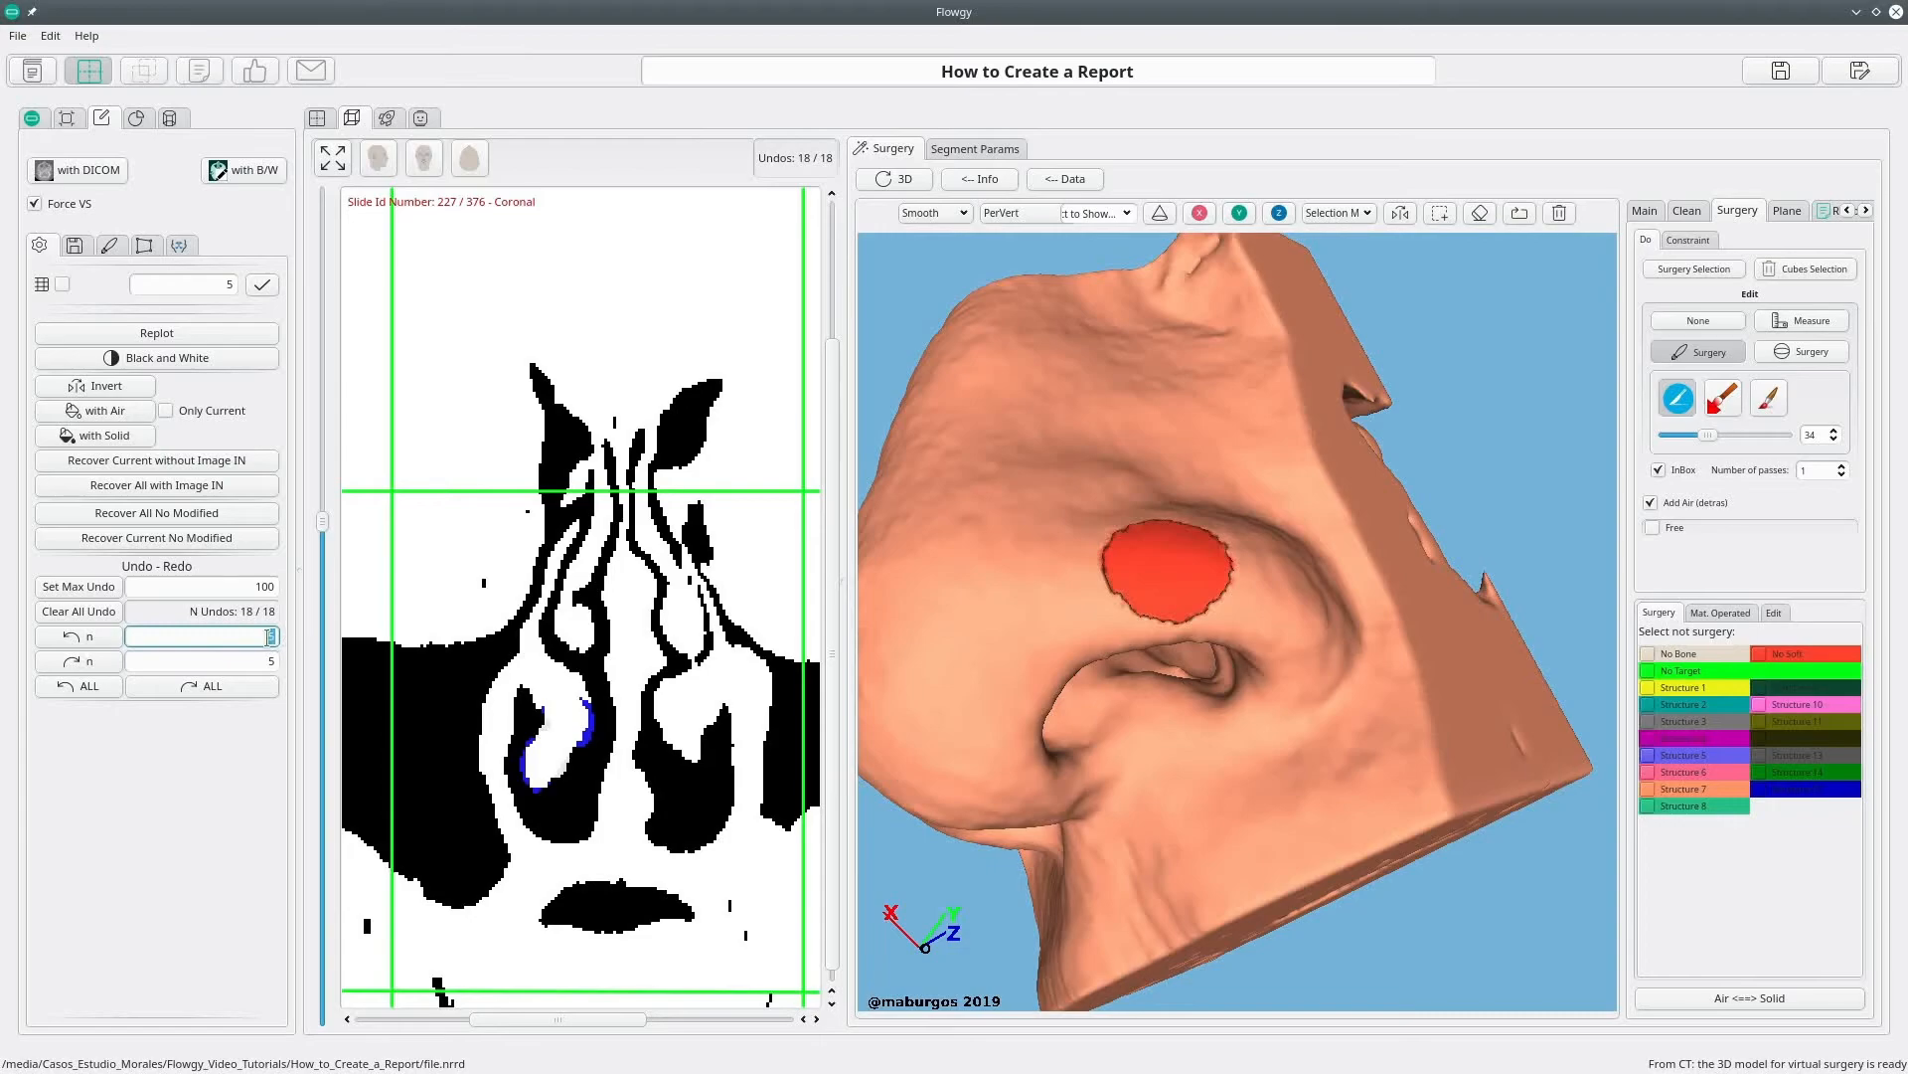
Step: Activate the Measure tool and measure distances on the model's cut face and at the nostril opening
drag(1406, 658, 1214, 643)
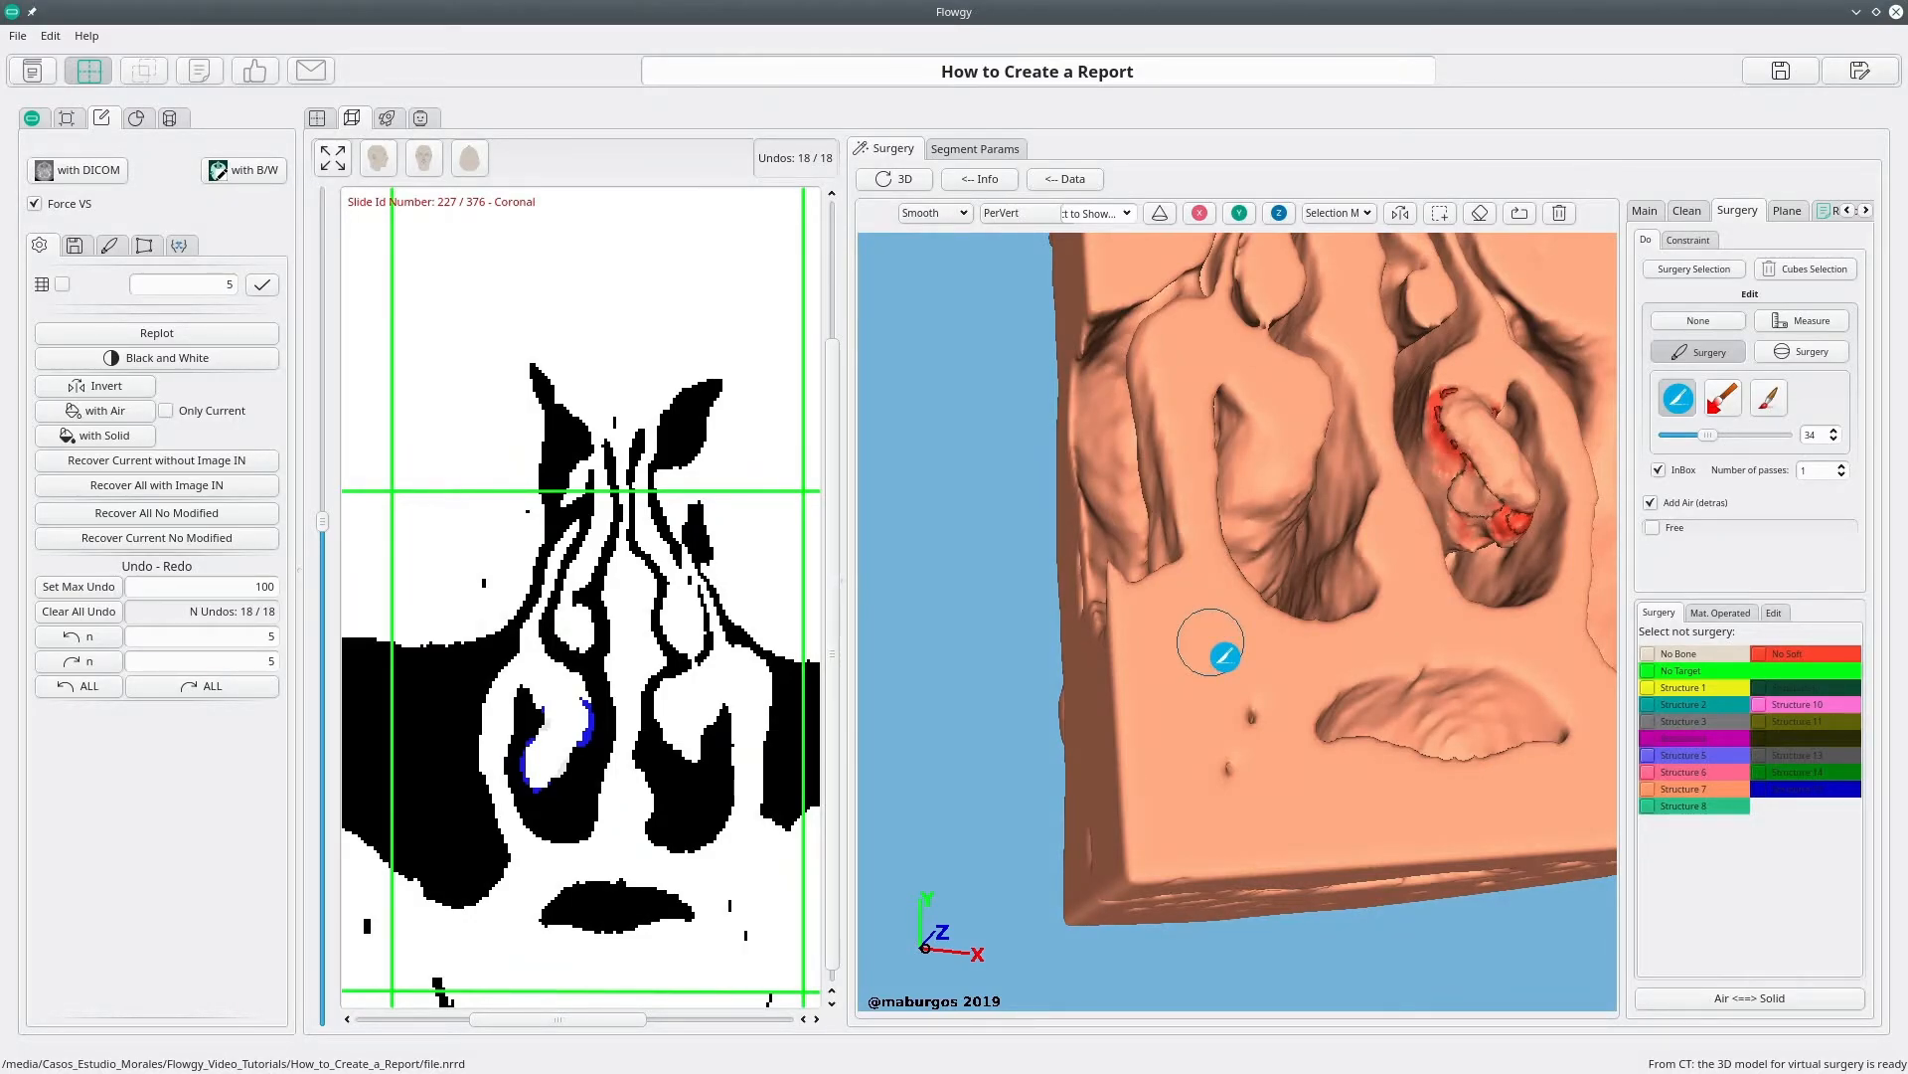
click(1804, 321)
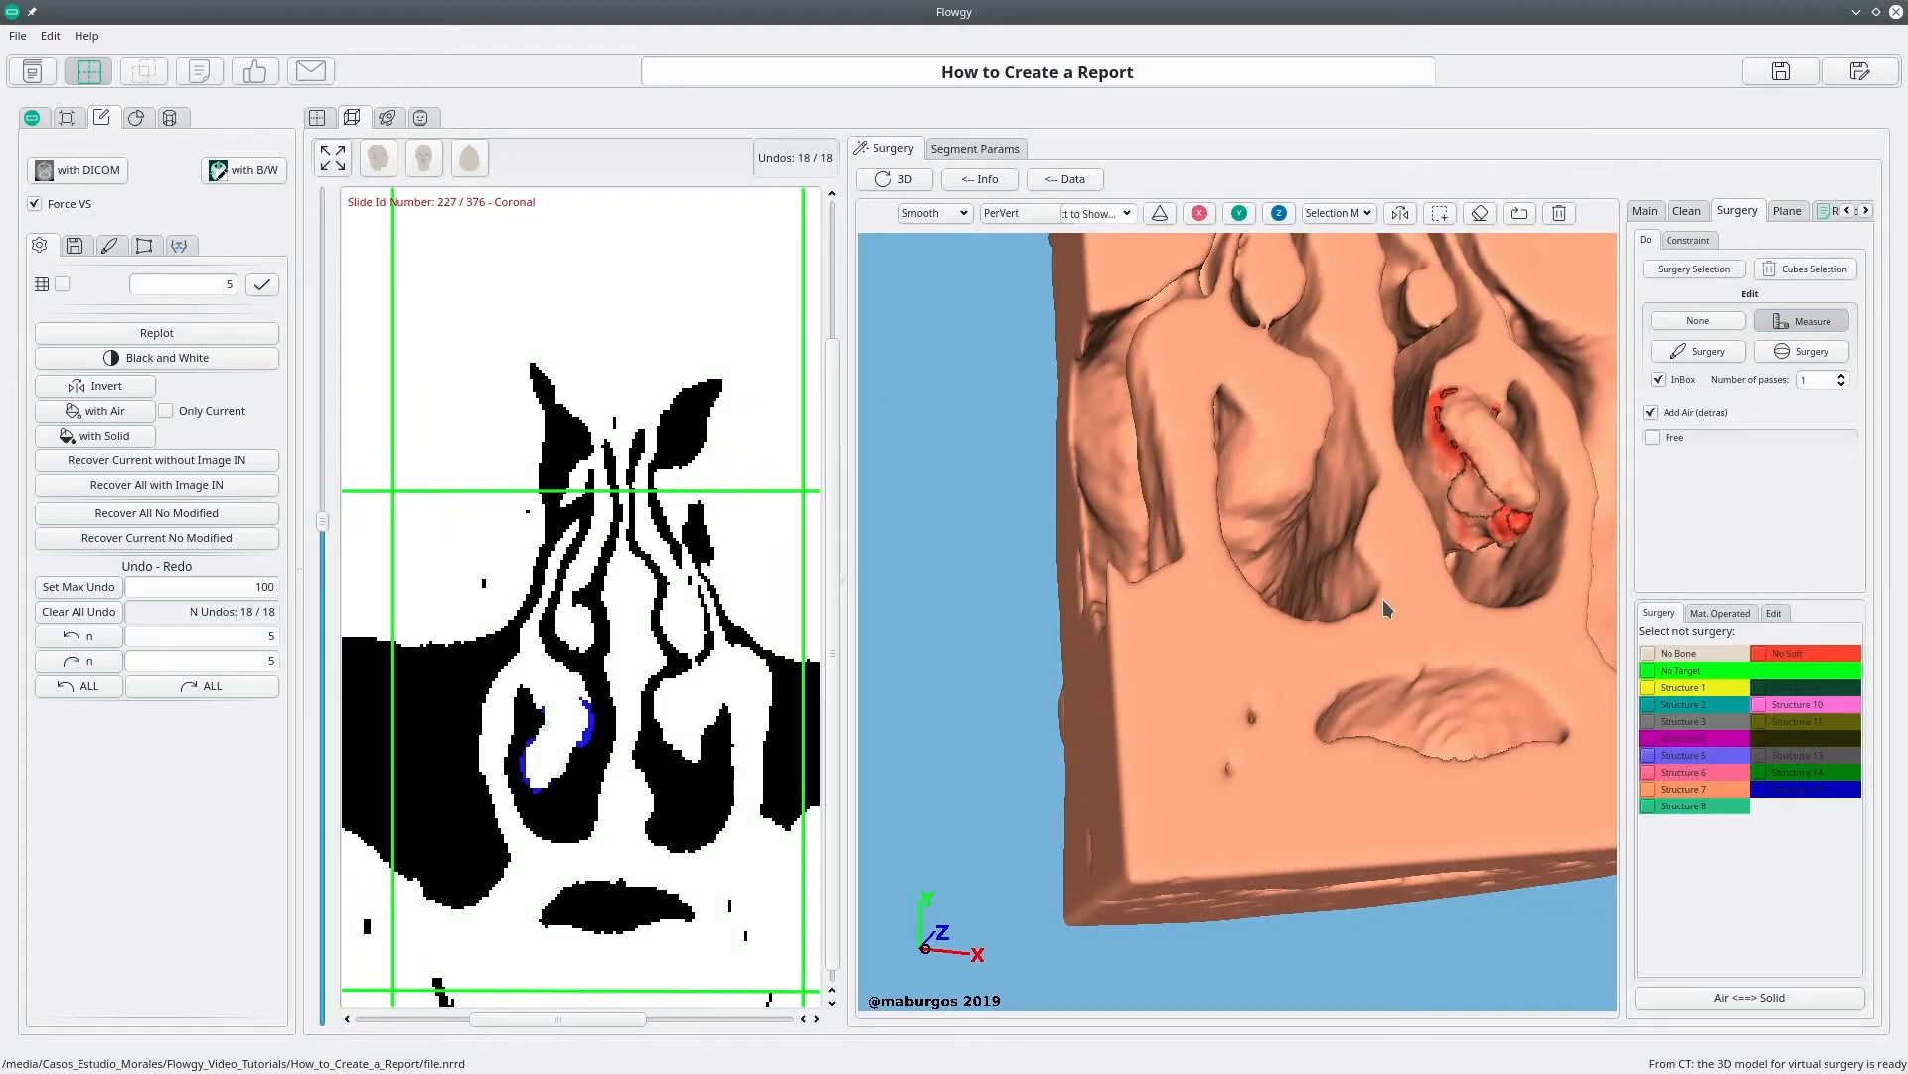
mouse_move(1284, 610)
mouse_down()
mouse_move(1358, 549)
mouse_move(1234, 689)
mouse_up()
drag(1215, 552, 1325, 541)
drag(1272, 646, 1304, 480)
scroll(1324, 640, up, 5)
drag(1298, 635, 1218, 412)
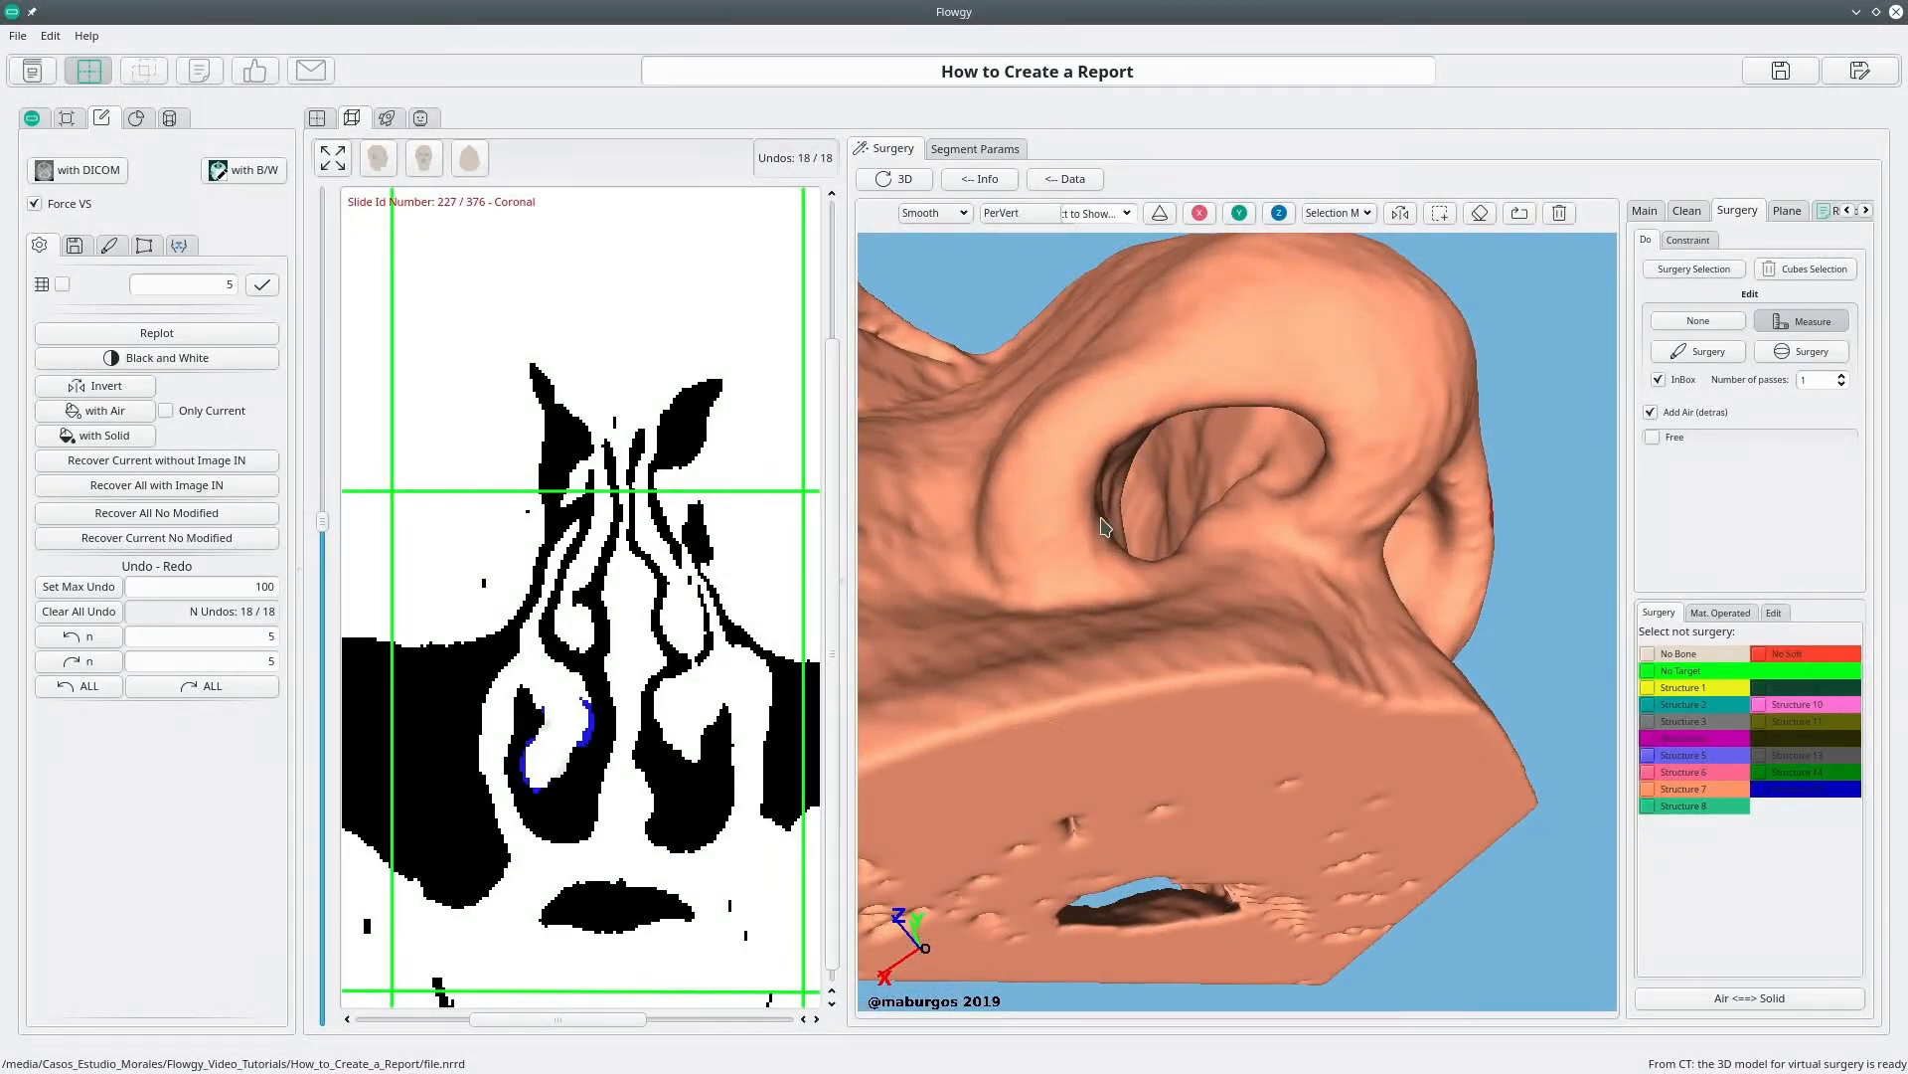
click(1332, 433)
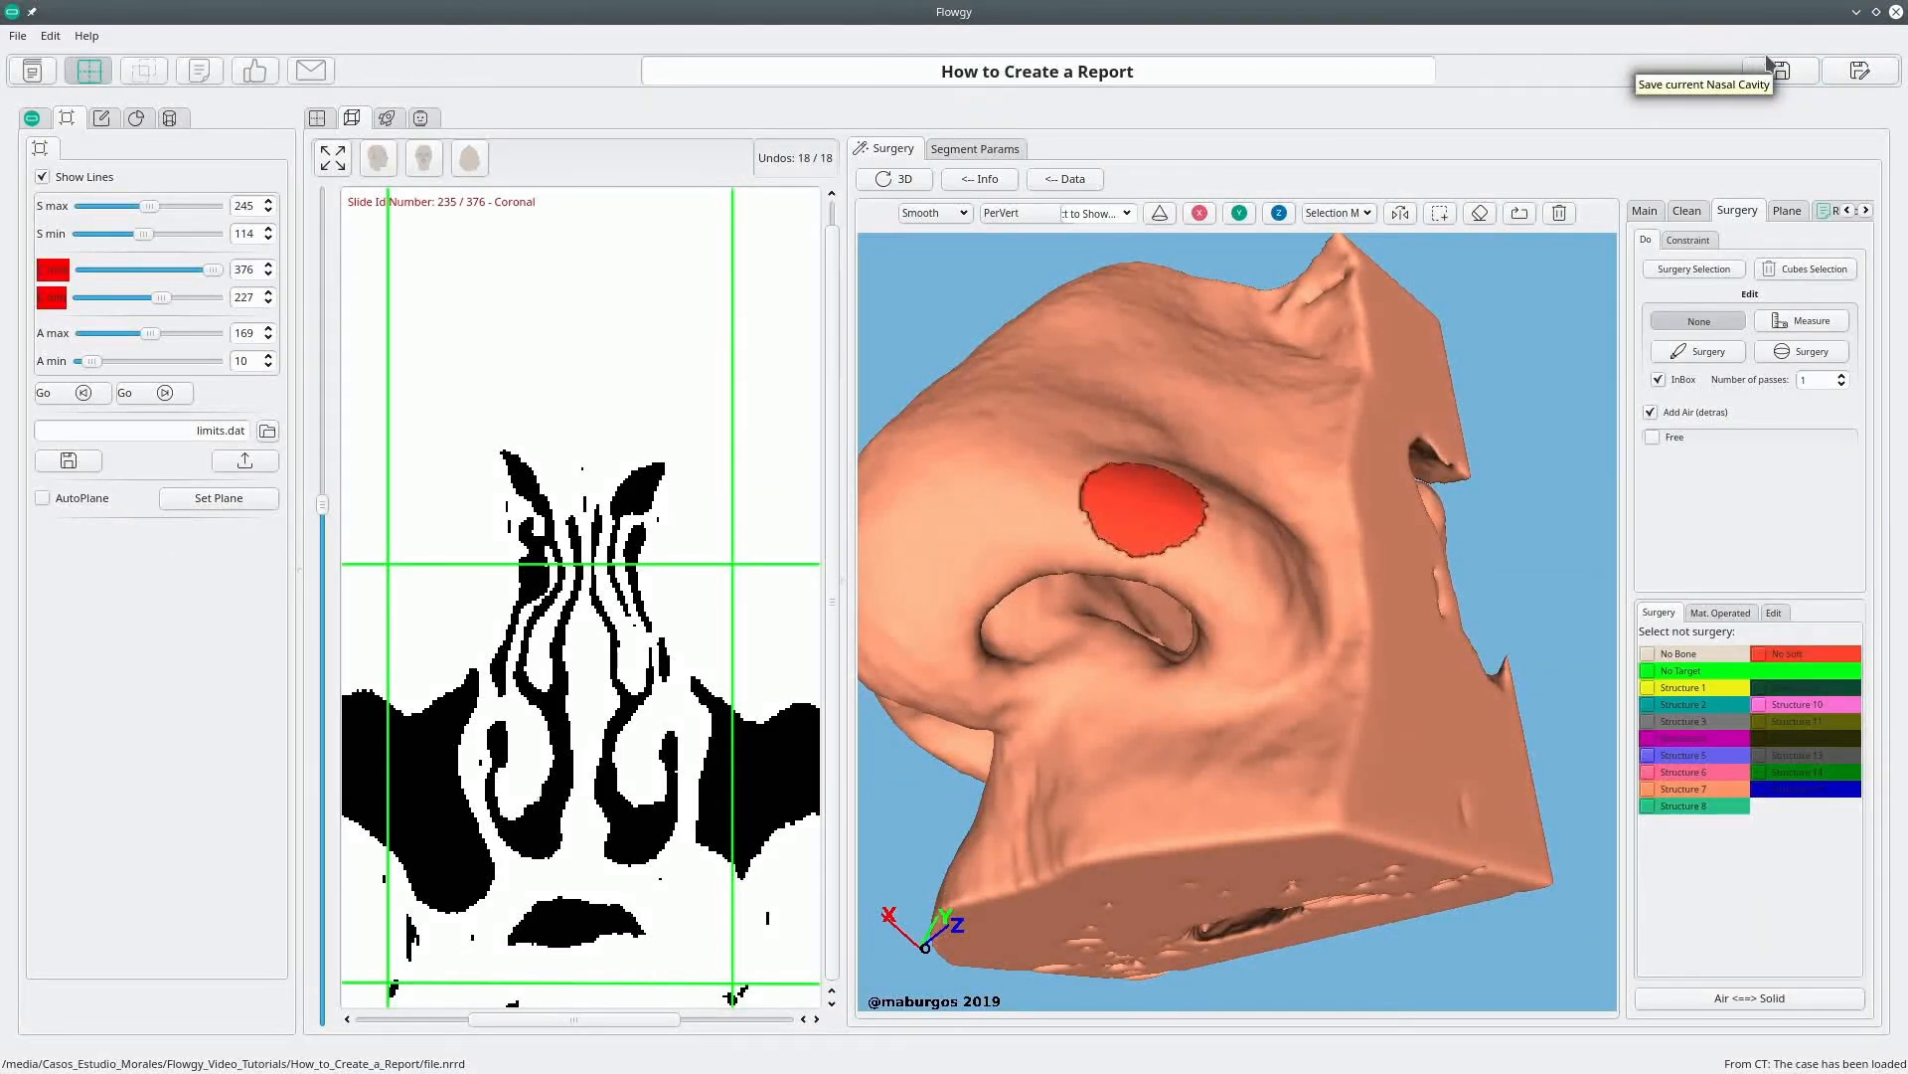
Step: Start saving the current nasal cavity as a new case named "My first 3D virtual surgery"
click(1780, 70)
click(892, 216)
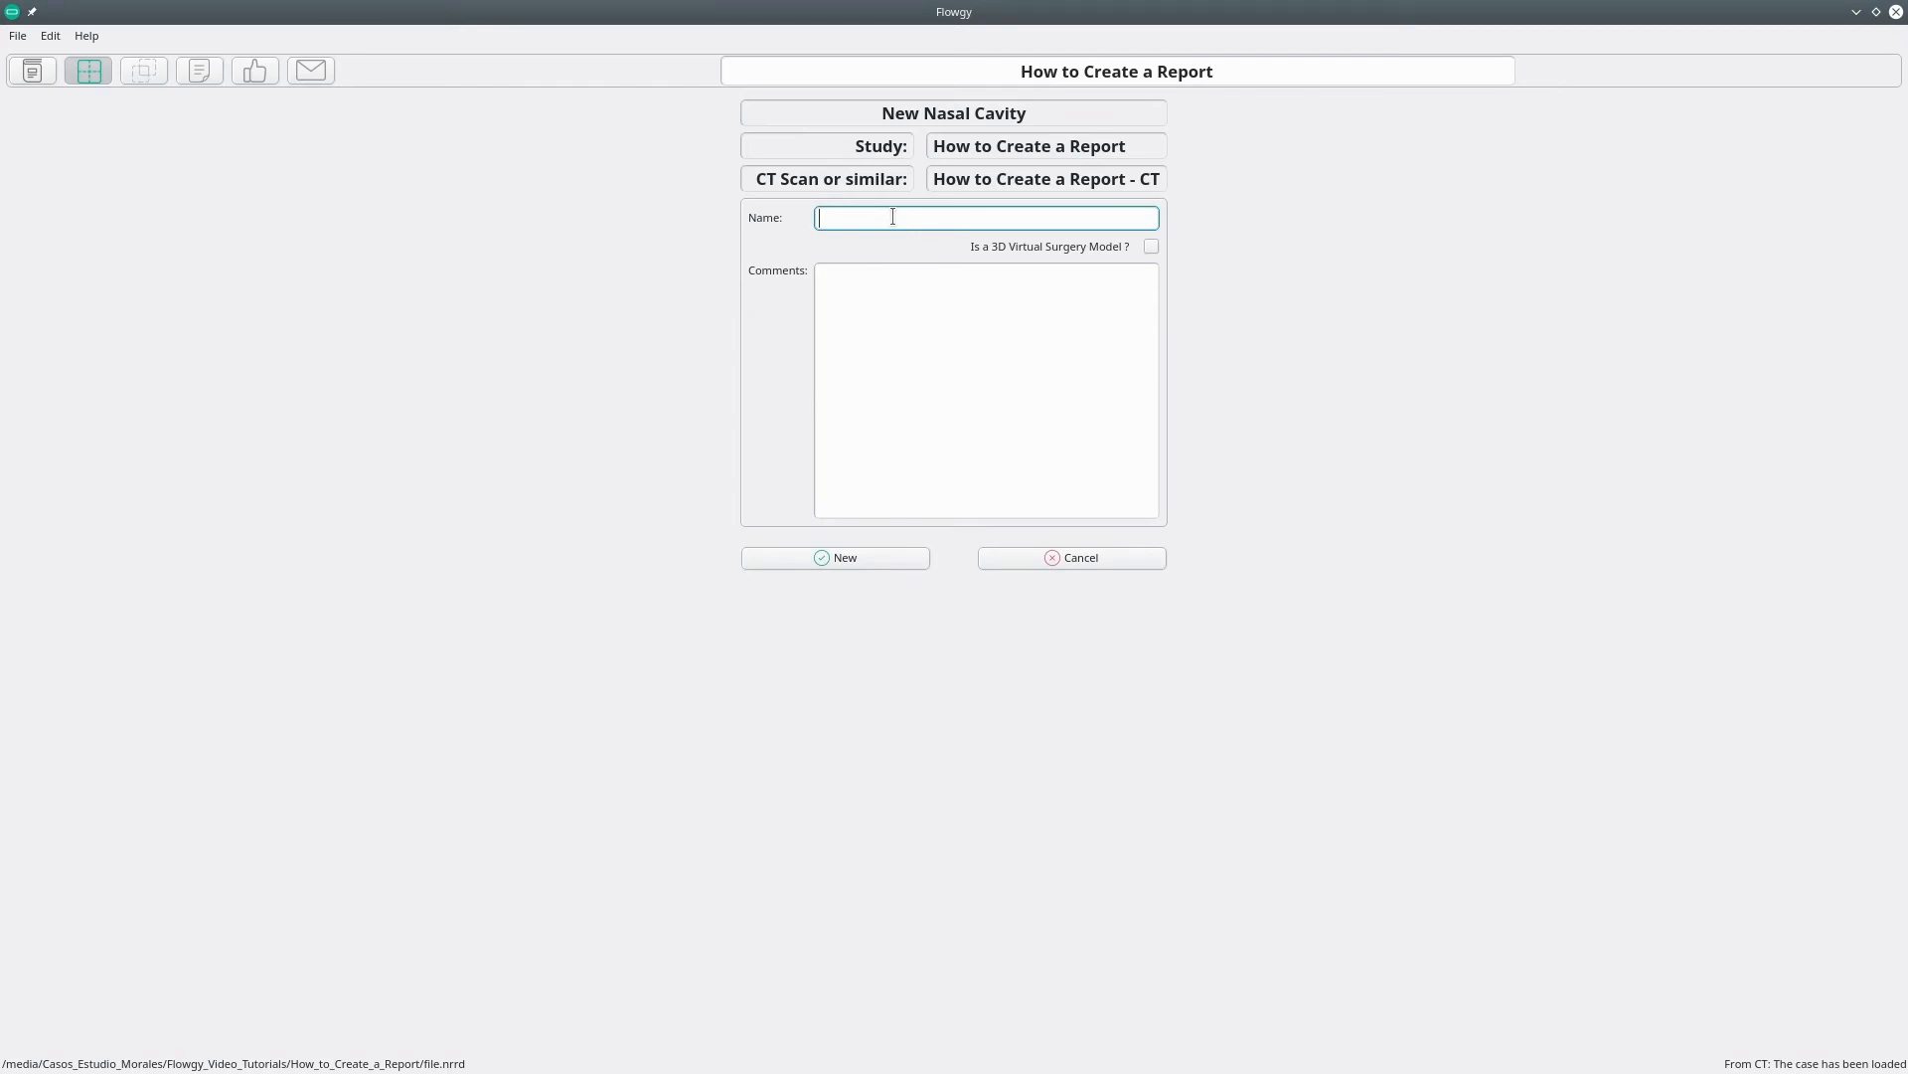
text(My first)
text( 23)
key(BackSpace)
key(BackSpace)
text(3D fie)
key(BackSpace)
text(rtual surgery)
Step: Mark the case as a 3D Virtual Surgery Model, enter the comment "commnets", and create the new nasal cavity case
click(893, 290)
text(commnets)
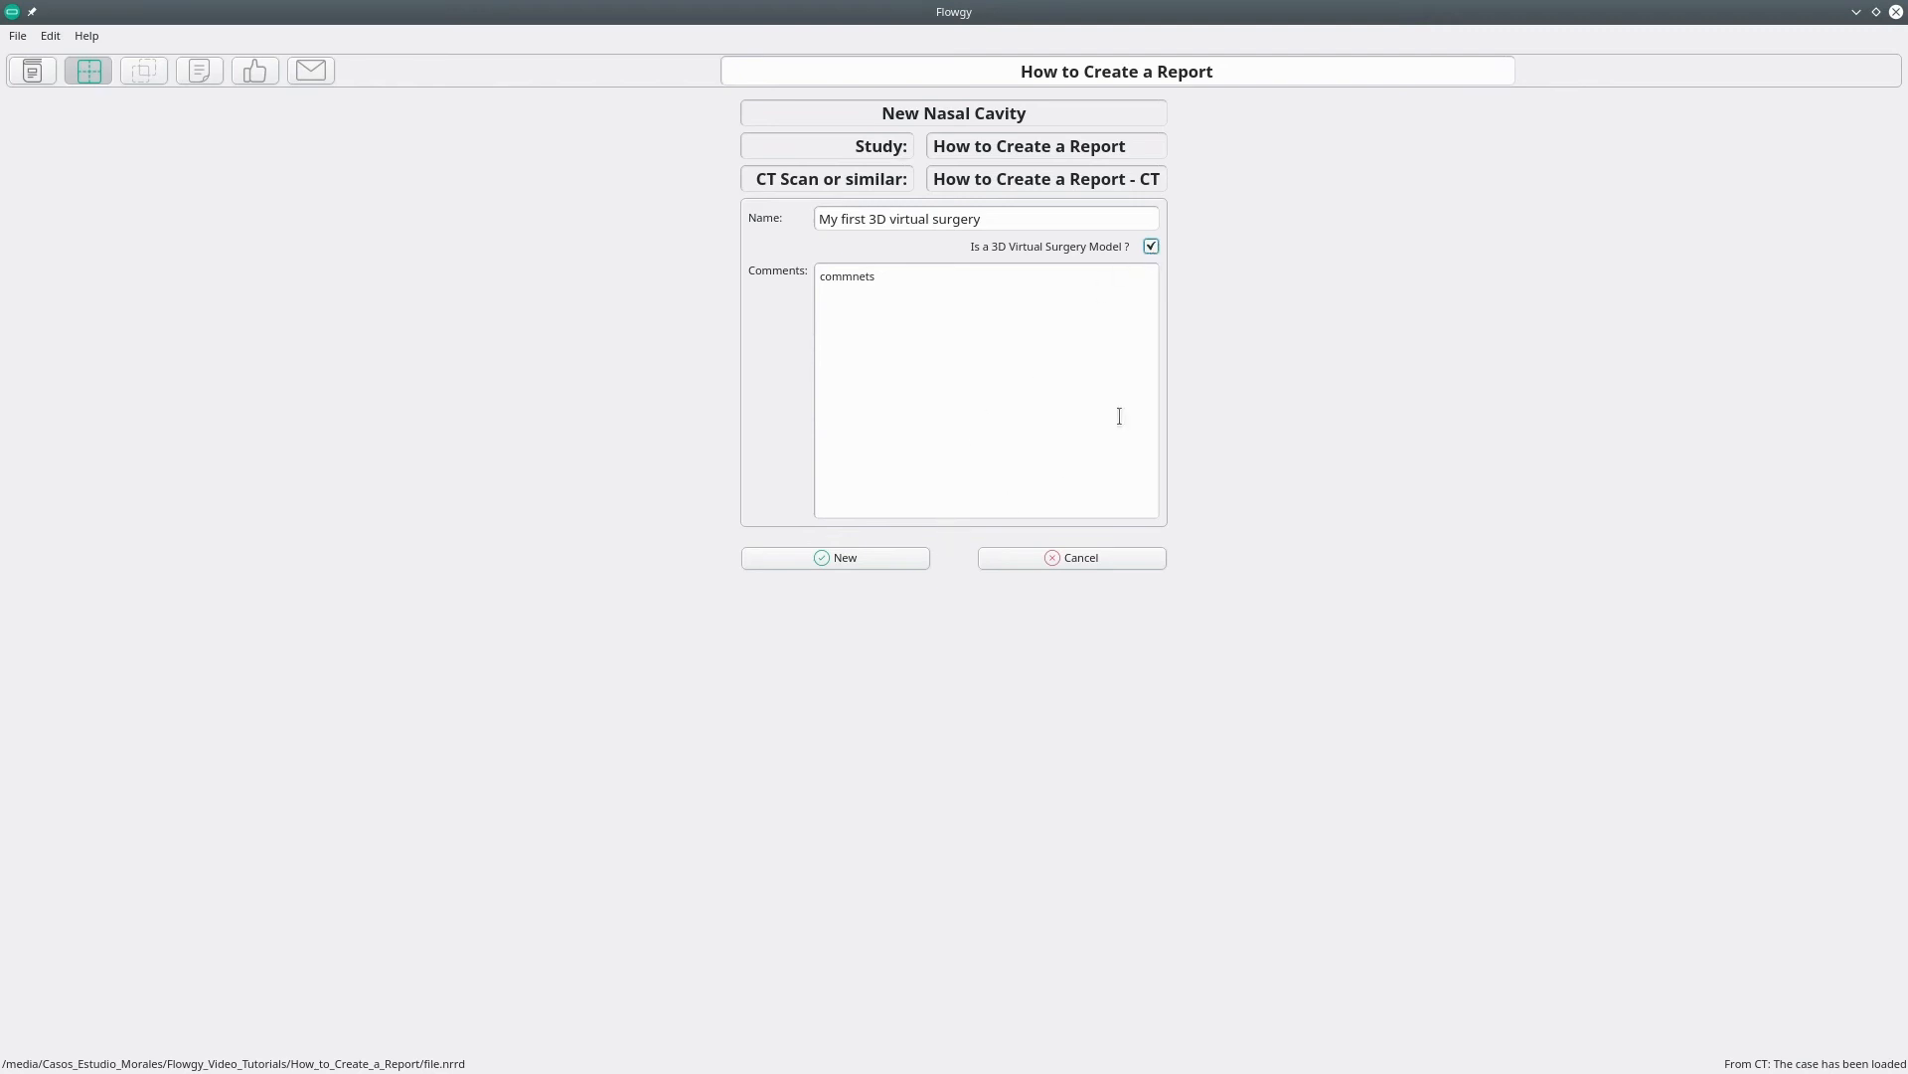
click(839, 559)
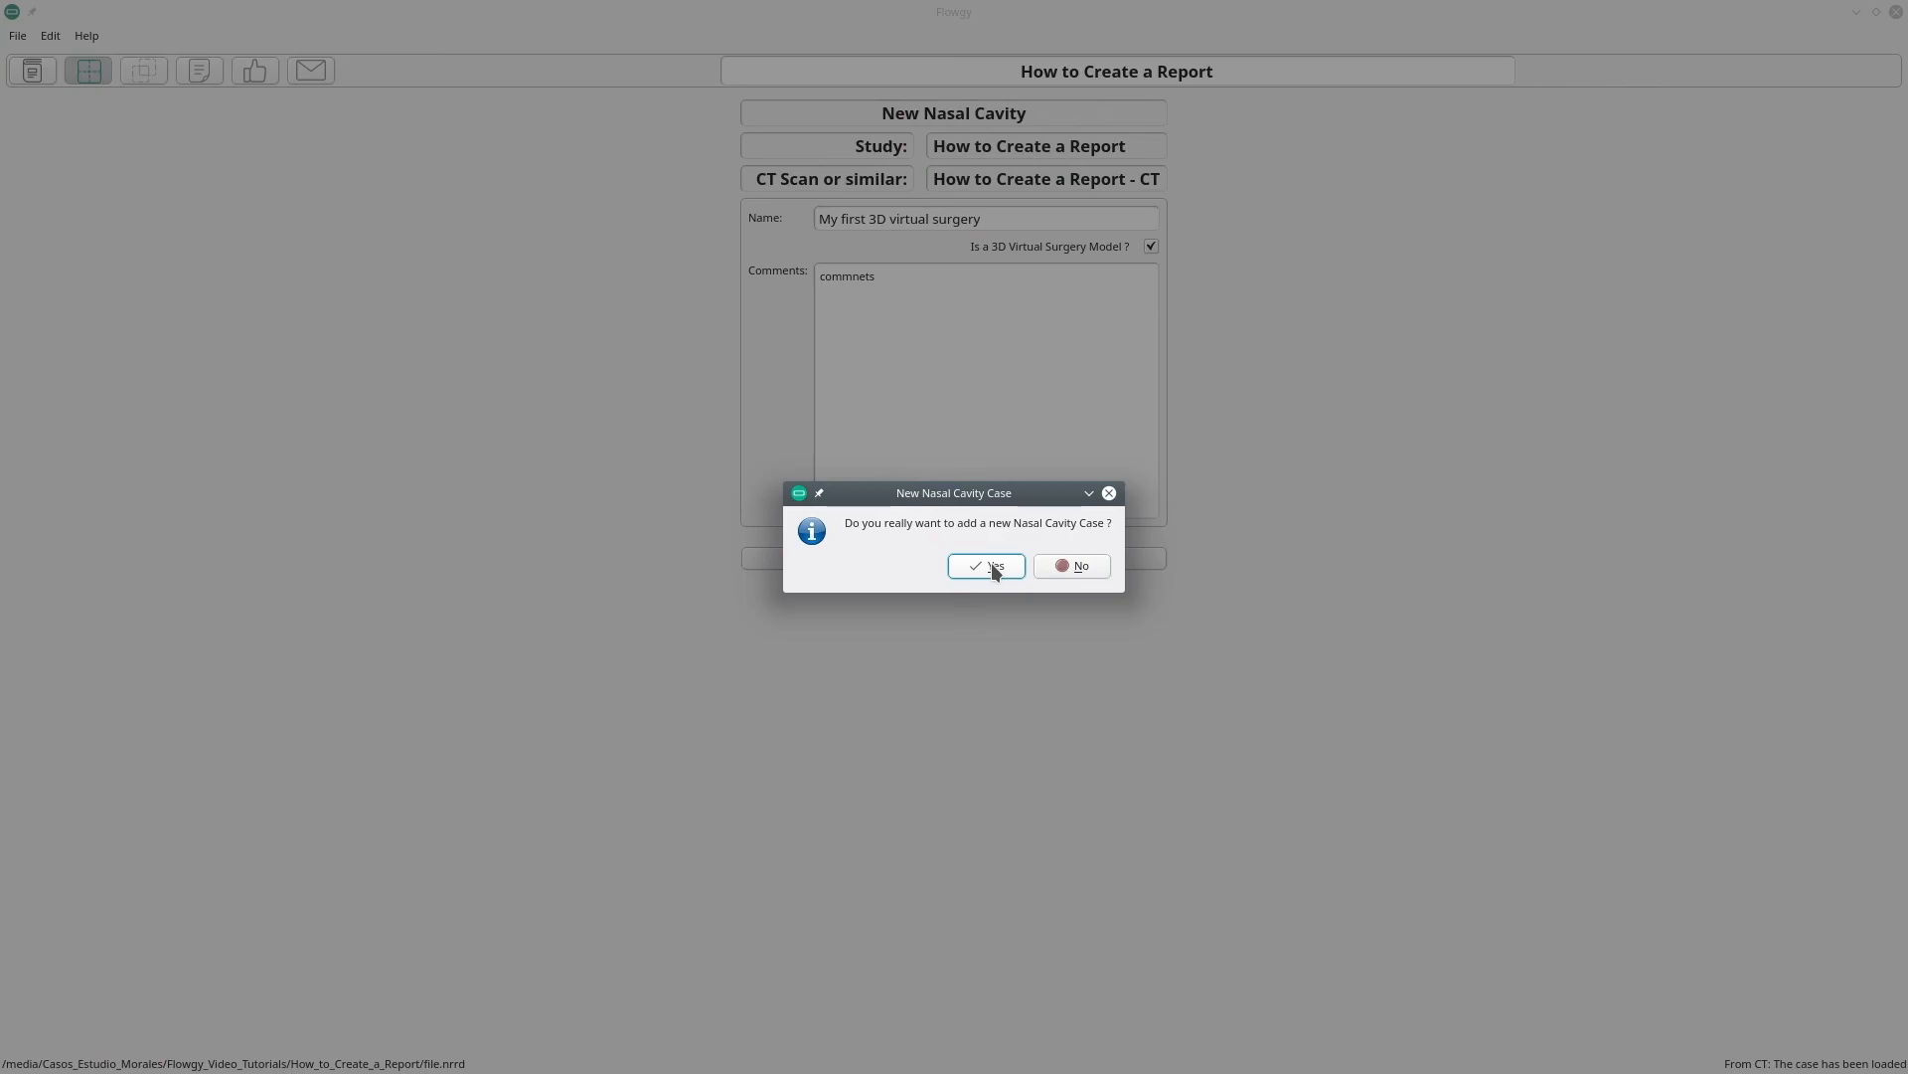
click(992, 565)
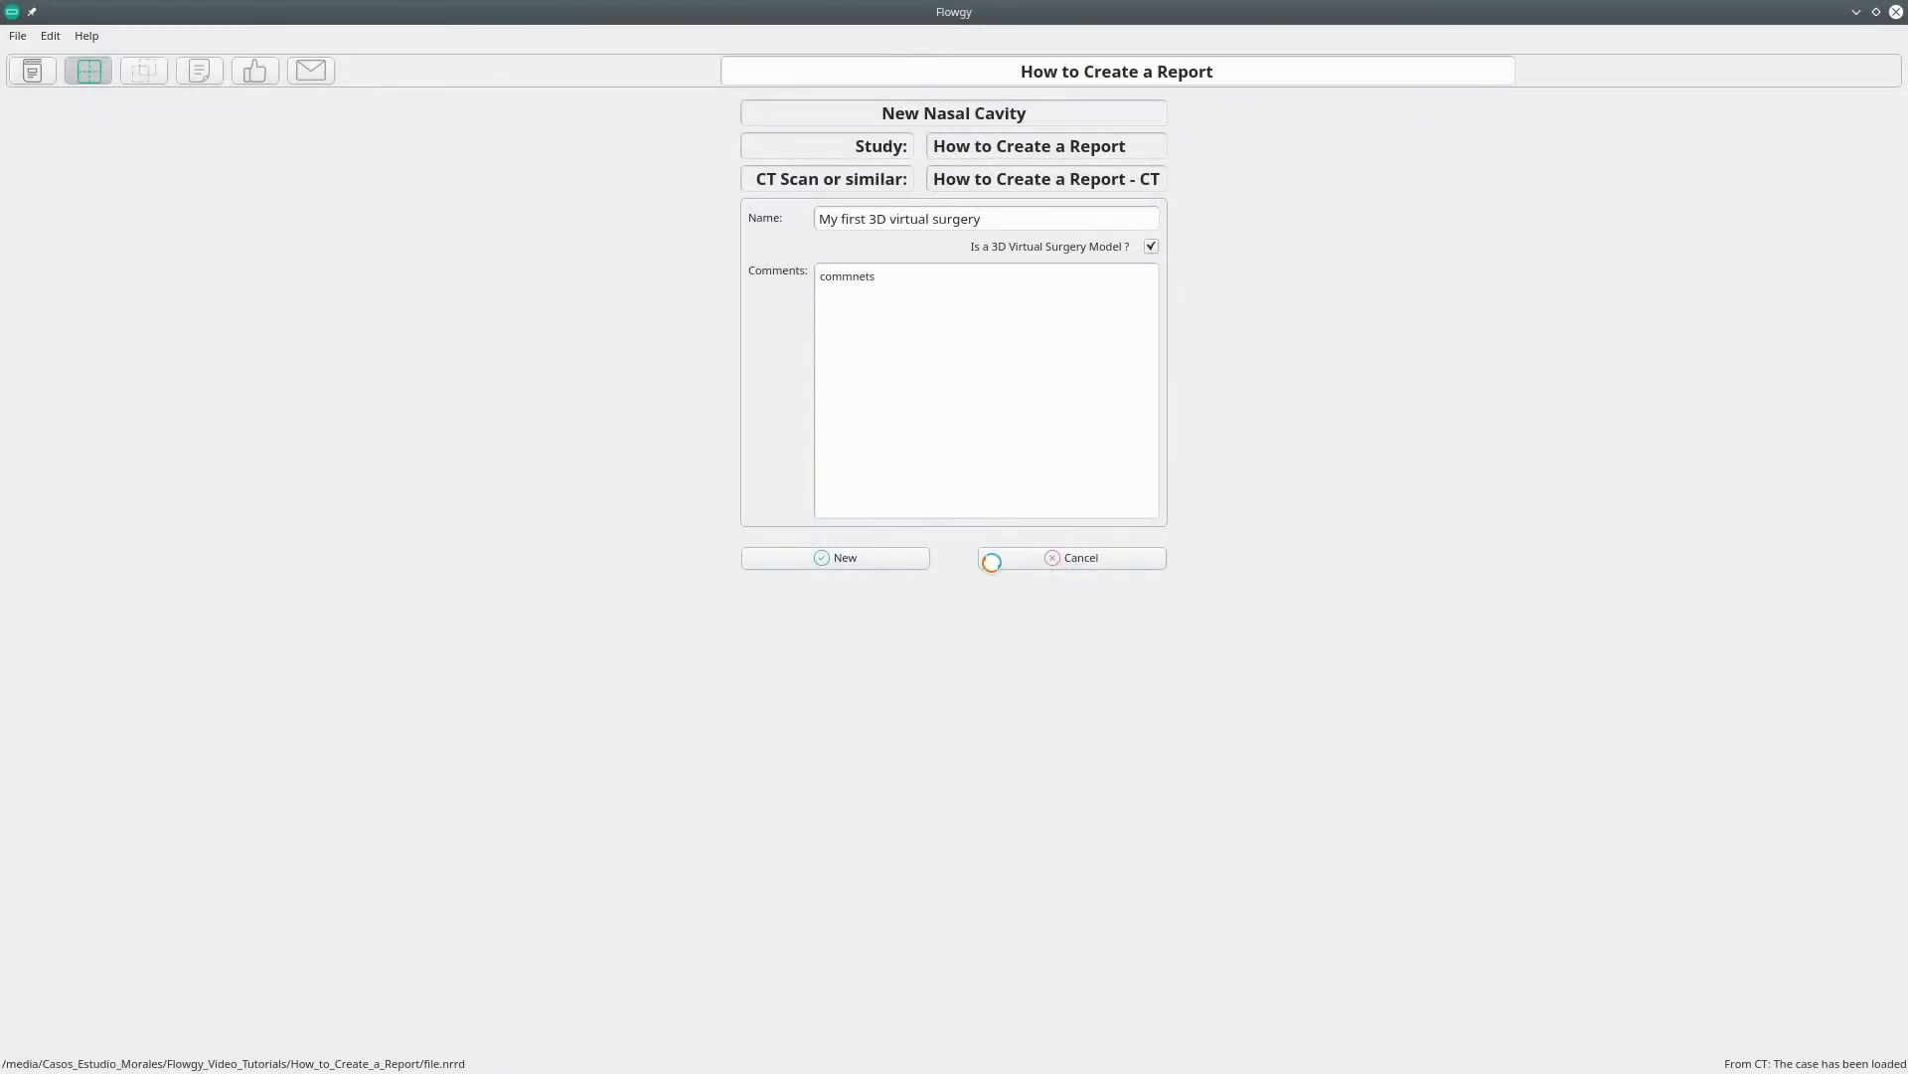